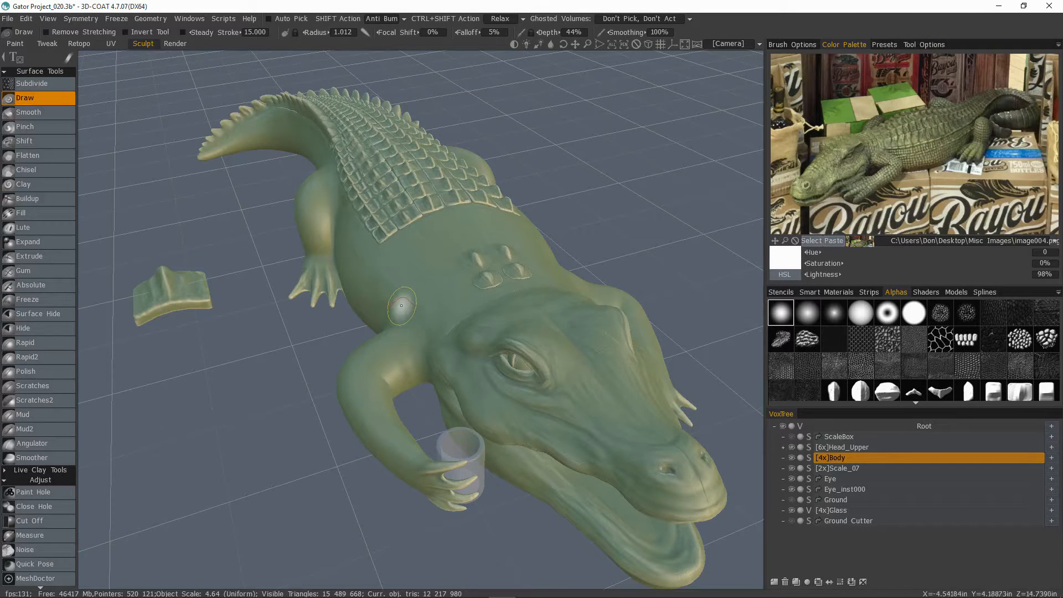
- Add a new voxel volume at 4x resolution below the Body volume and hide the Scale_07 volume
{"action": "mouse_move", "coordinate": [442, 310]}
{"action": "right_mouse_down"}
{"action": "mouse_move", "coordinate": [460, 312]}
{"action": "mouse_move", "coordinate": [446, 309]}
{"action": "right_mouse_up"}
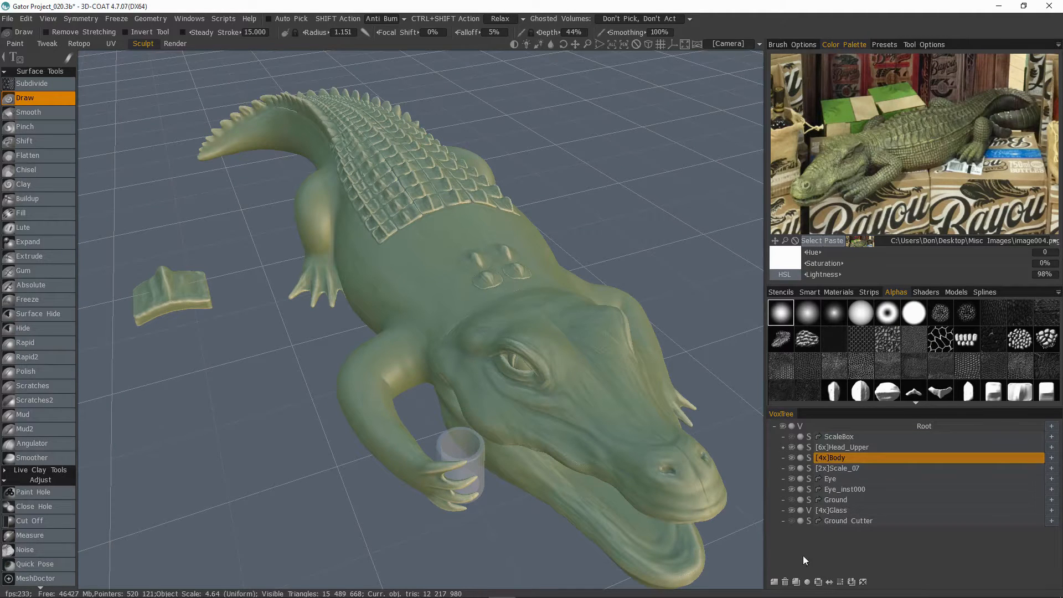
{"action": "left_click", "coordinate": [775, 582]}
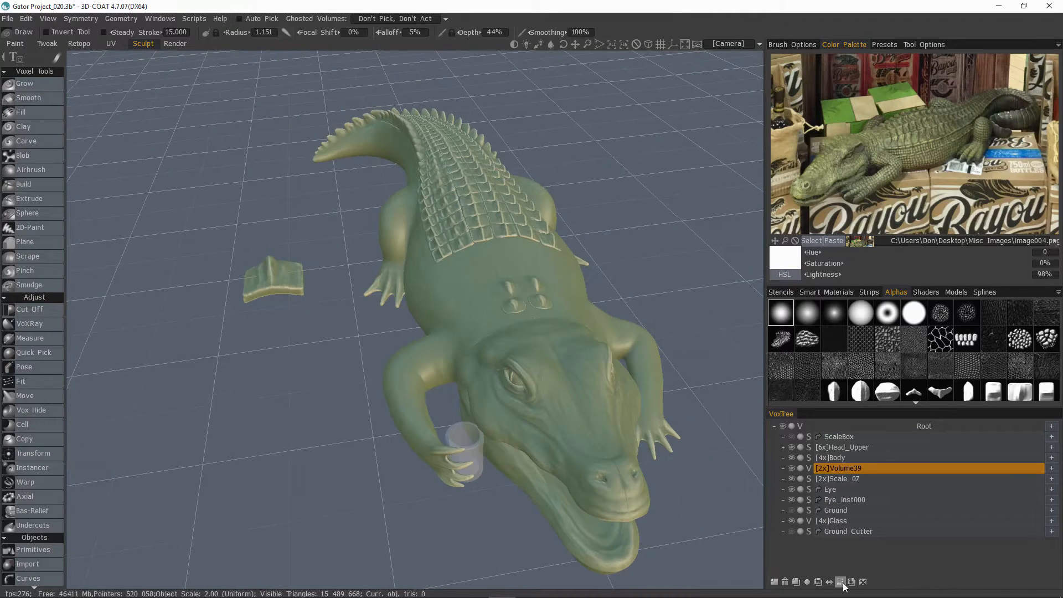
{"action": "left_click", "coordinate": [841, 582]}
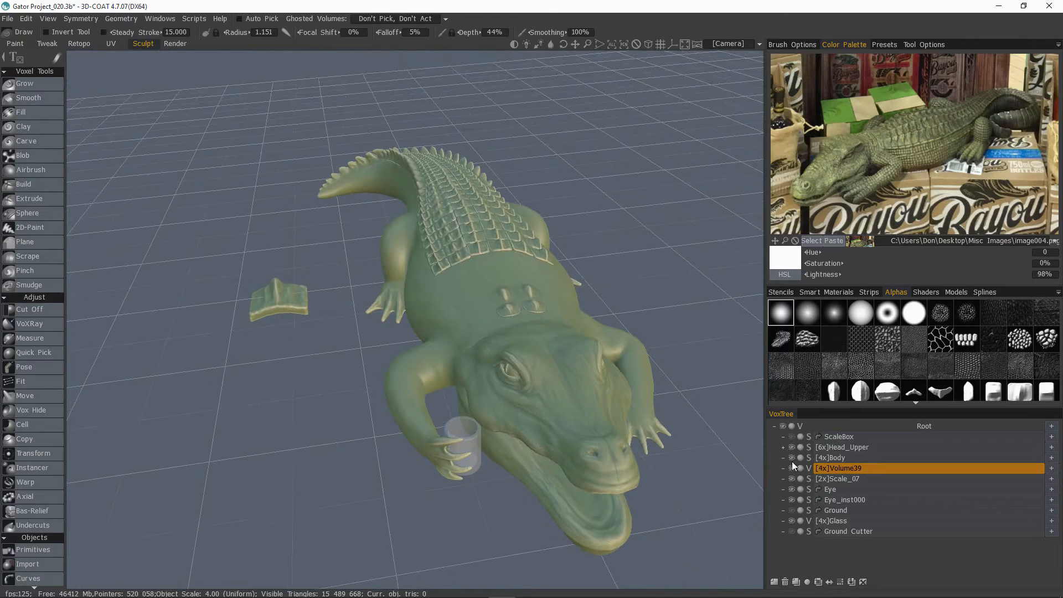
{"action": "left_click", "coordinate": [789, 478]}
{"action": "left_click_drag", "start_coordinate": [738, 468], "coordinate": [447, 464]}
- Start the Primitives tool and load the rounded cube from the model library as the free-form primitive
{"action": "left_click", "coordinate": [41, 550]}
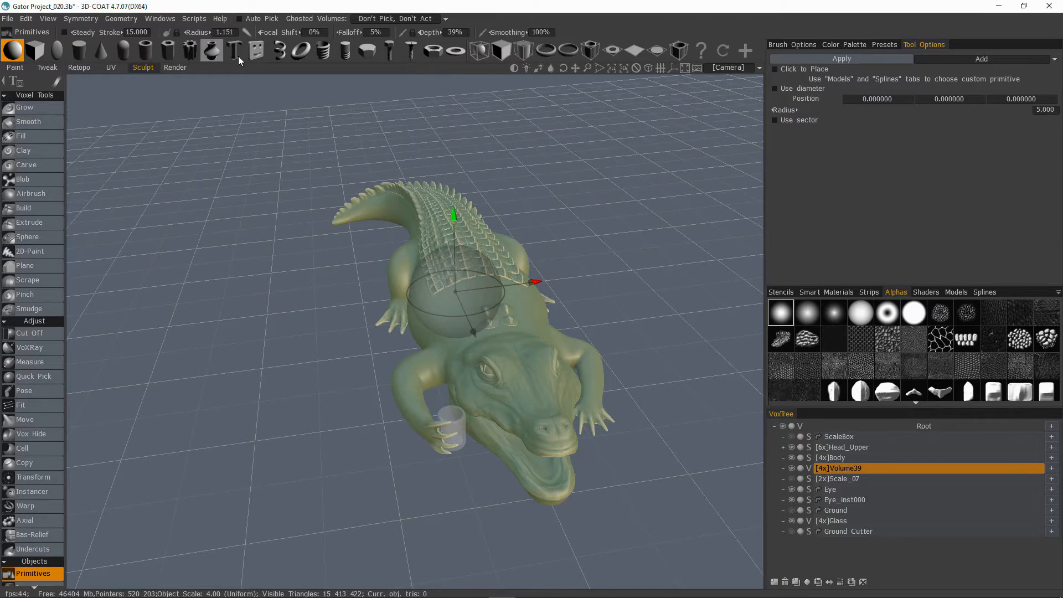
{"action": "left_click", "coordinate": [500, 53]}
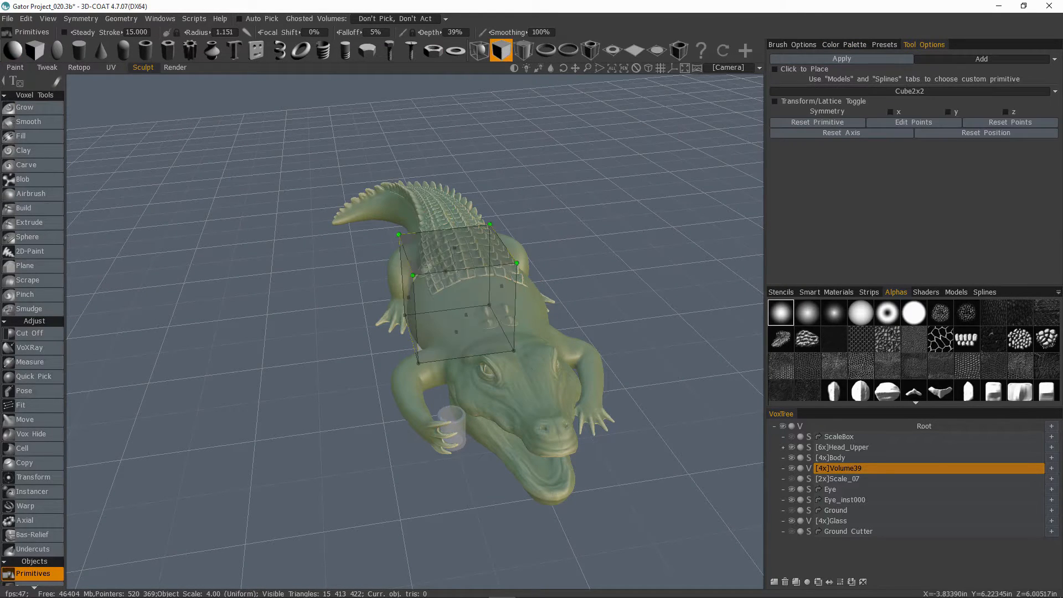
{"action": "left_click_drag", "start_coordinate": [539, 228], "coordinate": [609, 230]}
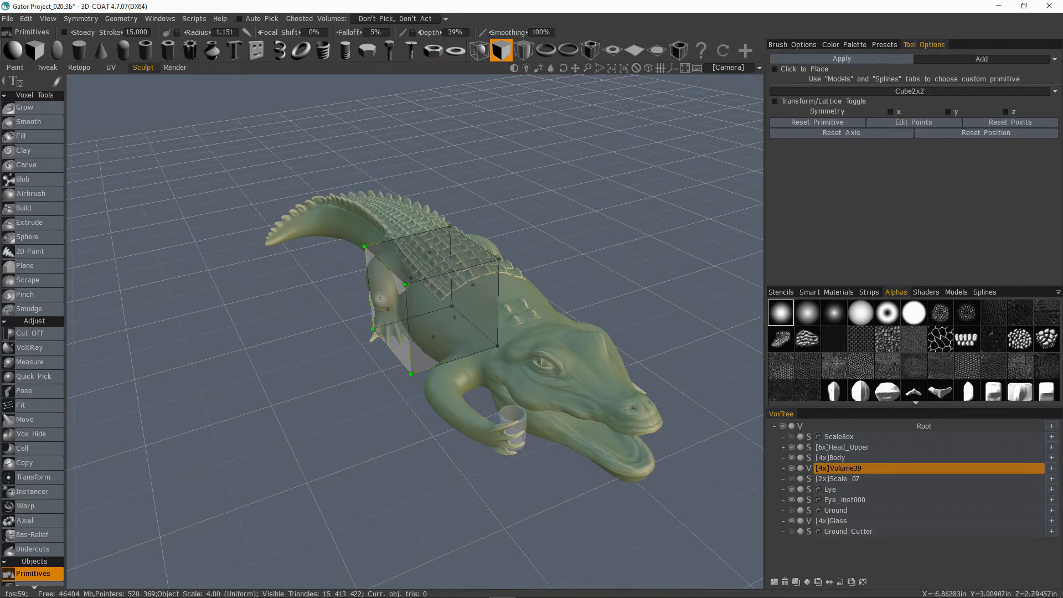
{"action": "left_click", "coordinate": [906, 92]}
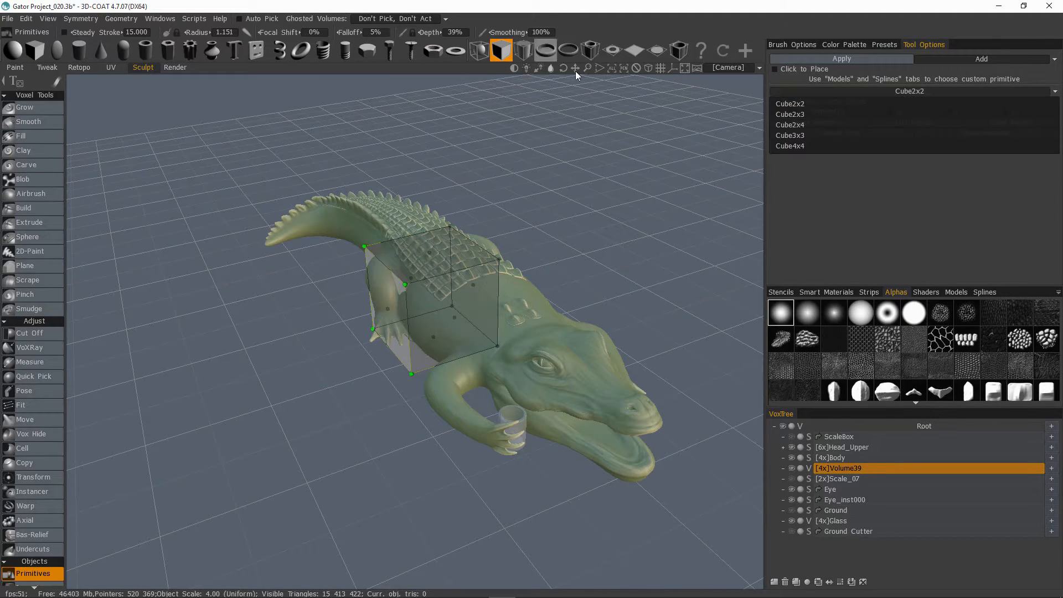
{"action": "left_click", "coordinate": [874, 91]}
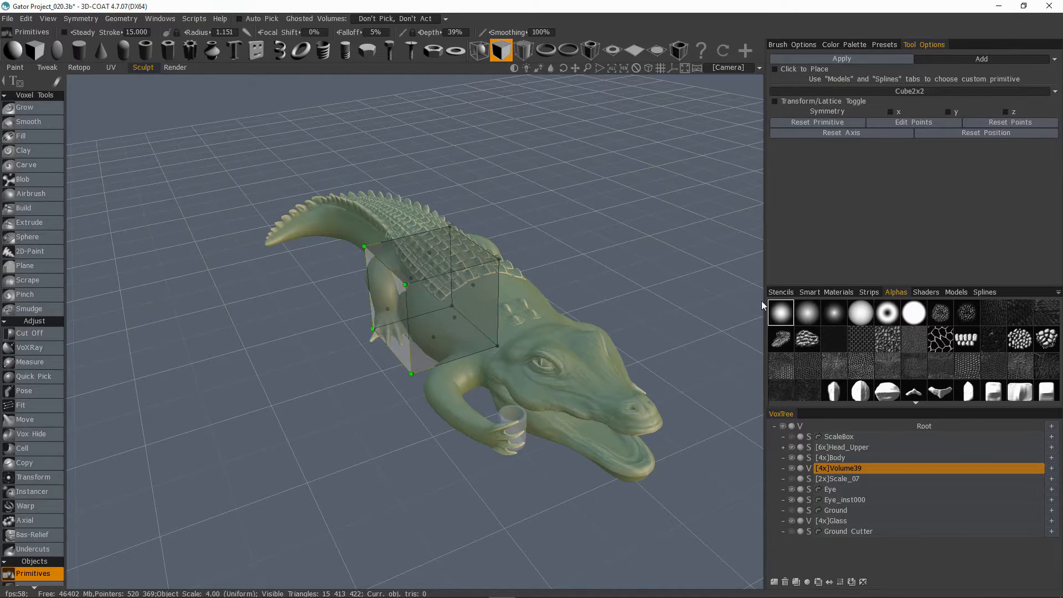
{"action": "left_click_drag", "start_coordinate": [762, 300], "coordinate": [609, 273]}
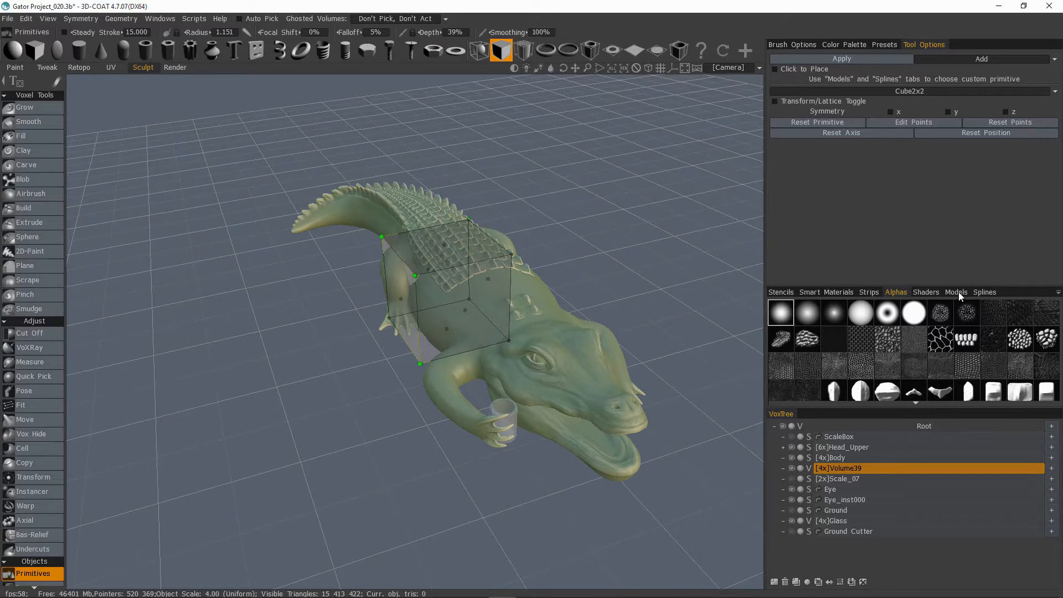
{"action": "left_click", "coordinate": [955, 292]}
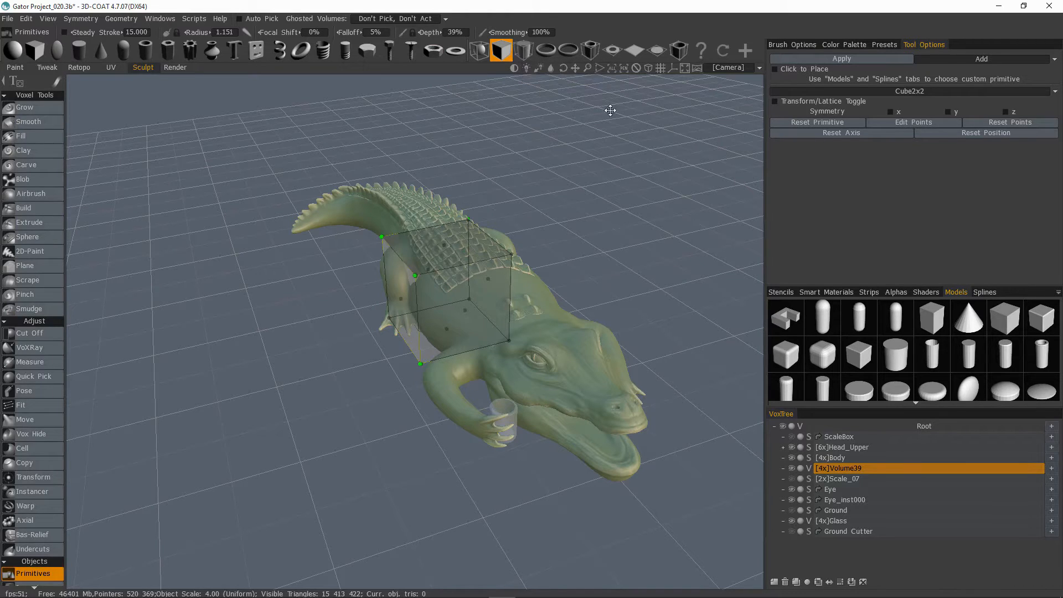
{"action": "left_click", "coordinate": [786, 358]}
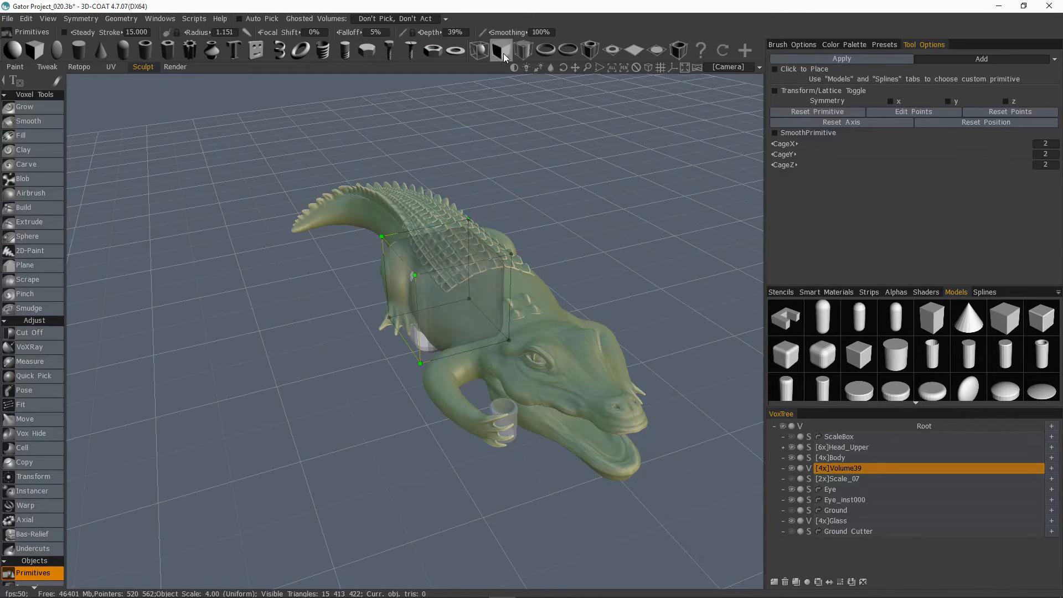
- Set the primitive's lattice cage divisions to 4 in X, 3 in Y and 4 in Z
{"action": "left_click", "coordinate": [1046, 144]}
{"action": "left_click", "coordinate": [1042, 155]}
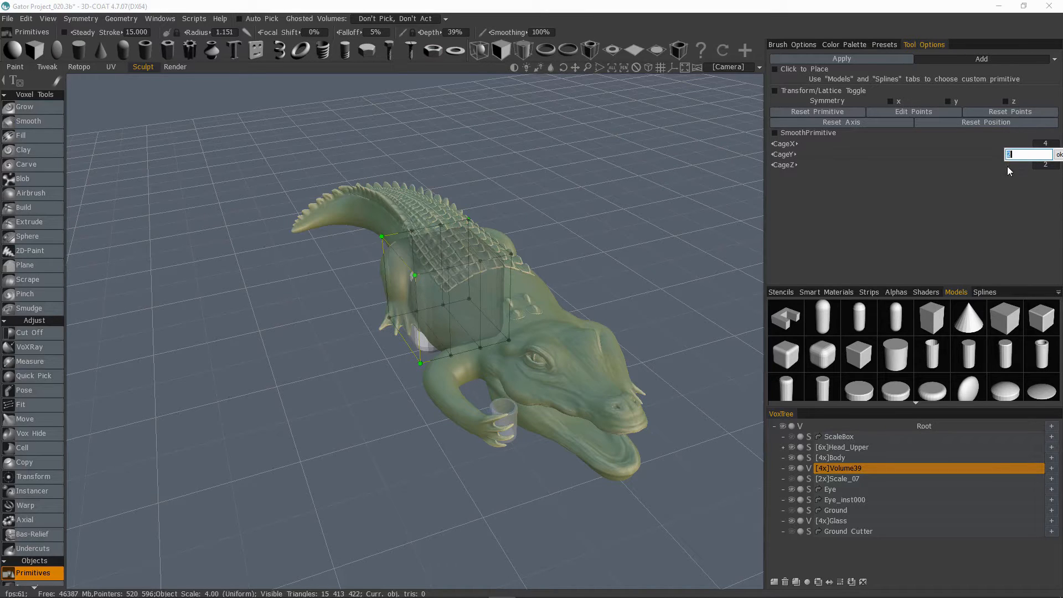
{"action": "type", "text": "3"}
{"action": "key", "text": "Return"}
{"action": "left_click", "coordinate": [1045, 165]}
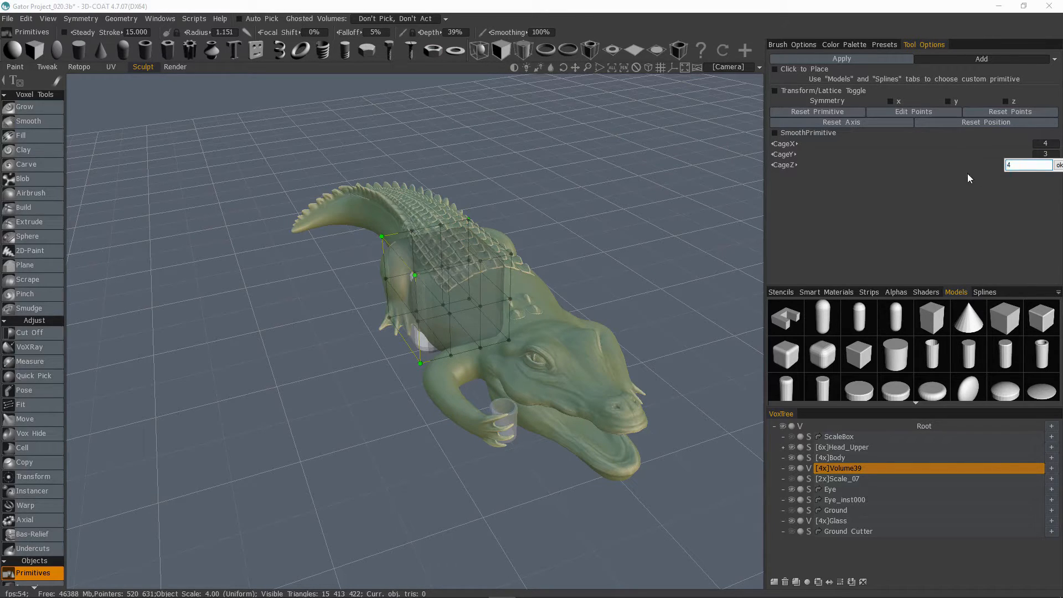
{"action": "type", "text": "4"}
{"action": "key", "text": "Return"}
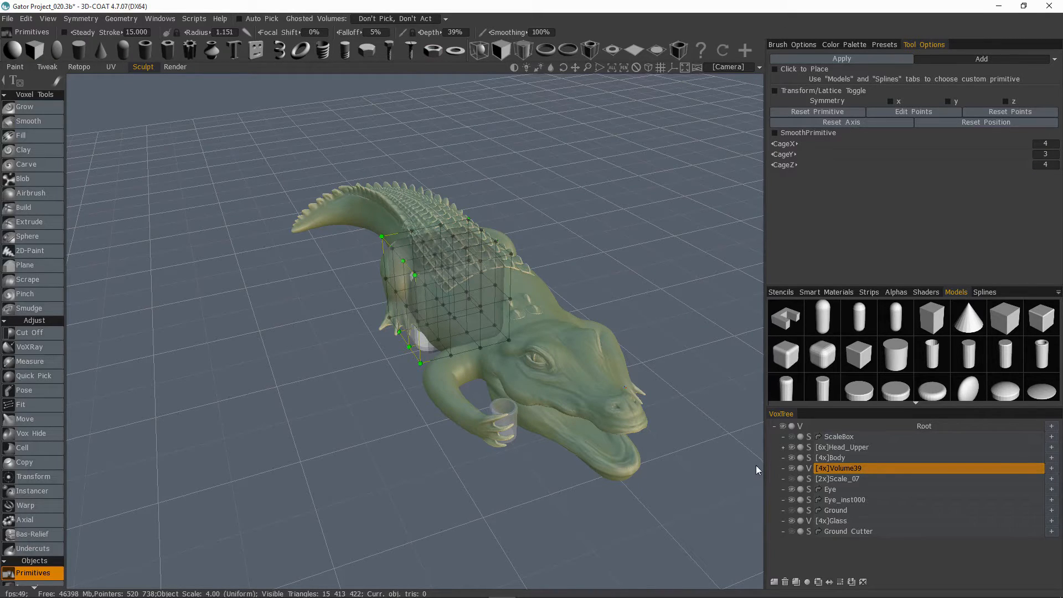
- Isolate the new volume so only the primitive shows and choose a closed-outline shape for selecting cage points
{"action": "left_click", "coordinate": [791, 468], "text": "alt"}
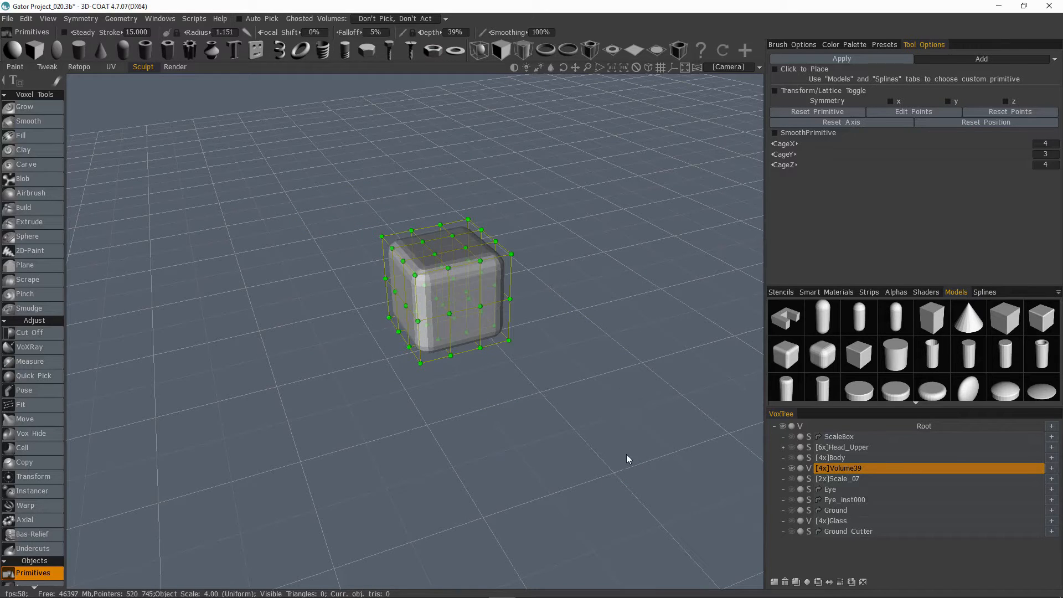
{"action": "middle_click_drag", "start_coordinate": [588, 332], "coordinate": [564, 349]}
{"action": "right_click_drag", "start_coordinate": [563, 347], "coordinate": [659, 337]}
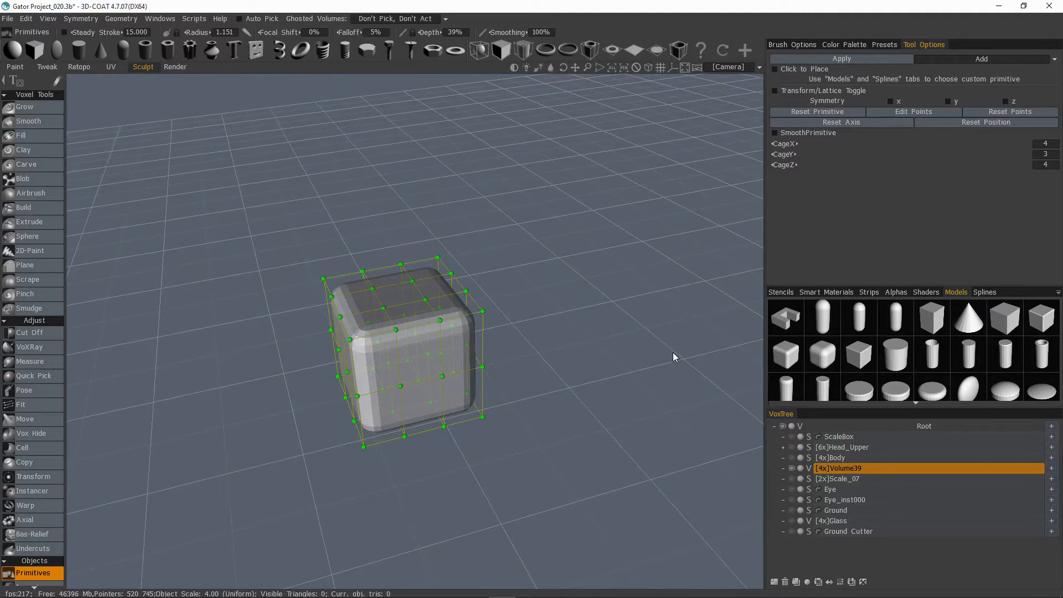
{"action": "key", "text": "e"}
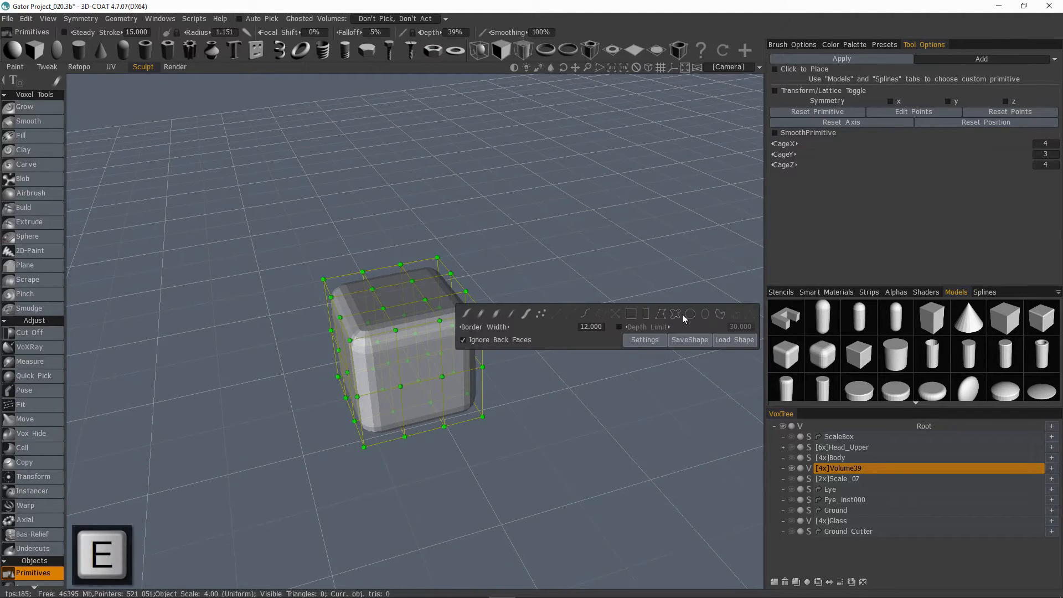
{"action": "left_click", "coordinate": [678, 313]}
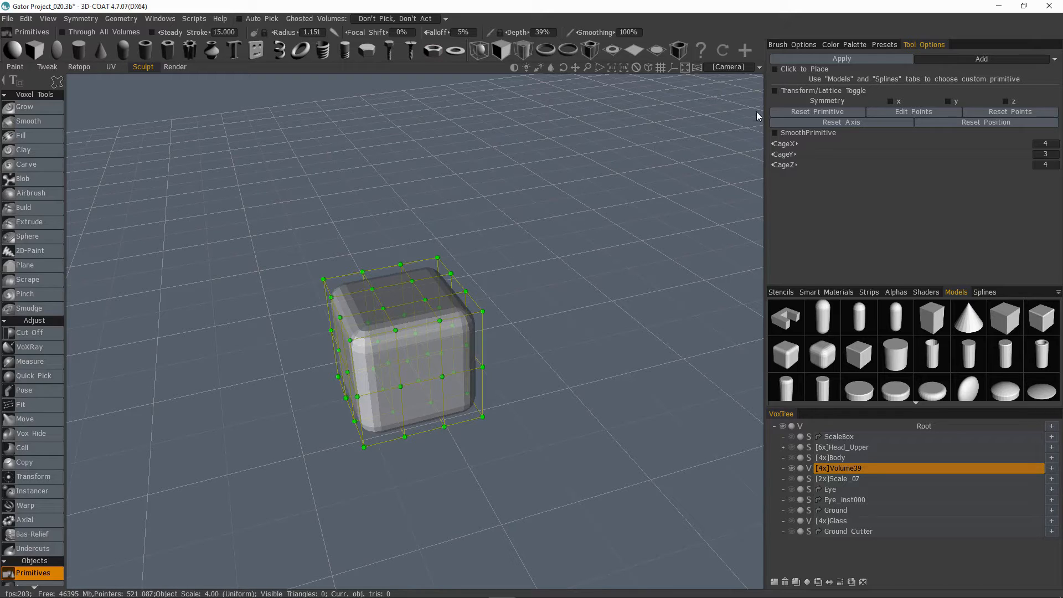
- Flatten the rounded cube into a thin slab by scaling it along its vertical axis in transform mode, and return to lattice editing
{"action": "left_click", "coordinate": [775, 91]}
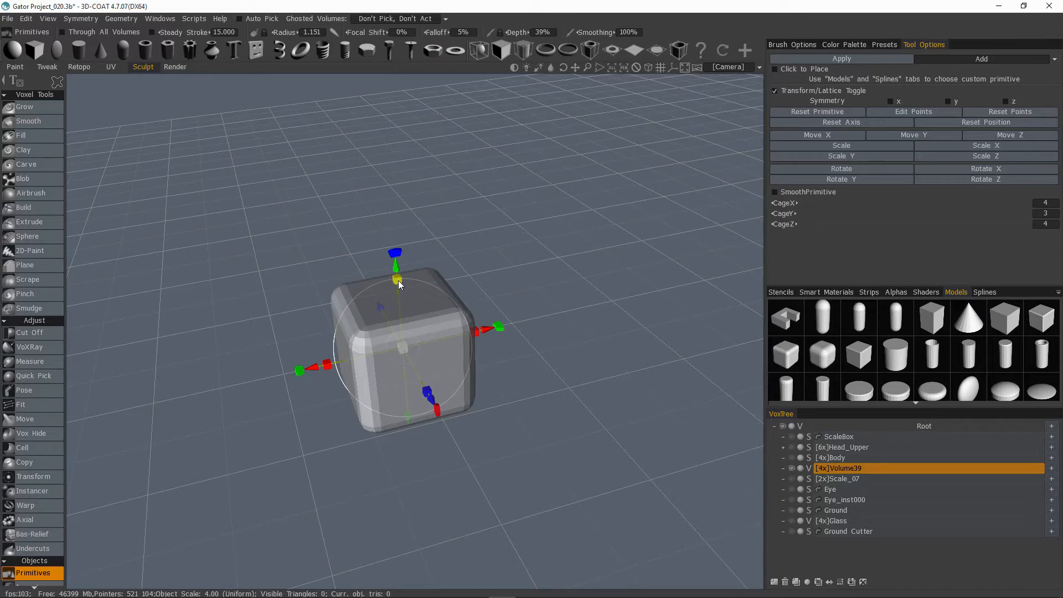
{"action": "left_click_drag", "start_coordinate": [397, 280], "coordinate": [405, 339]}
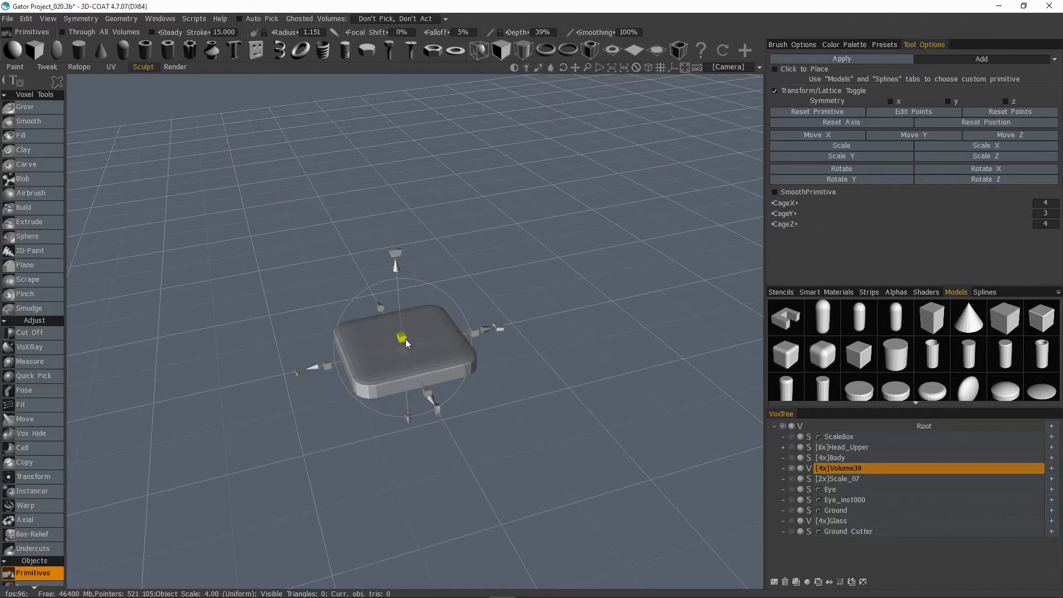
{"action": "left_click_drag", "start_coordinate": [537, 403], "coordinate": [553, 327]}
{"action": "left_click", "coordinate": [774, 90]}
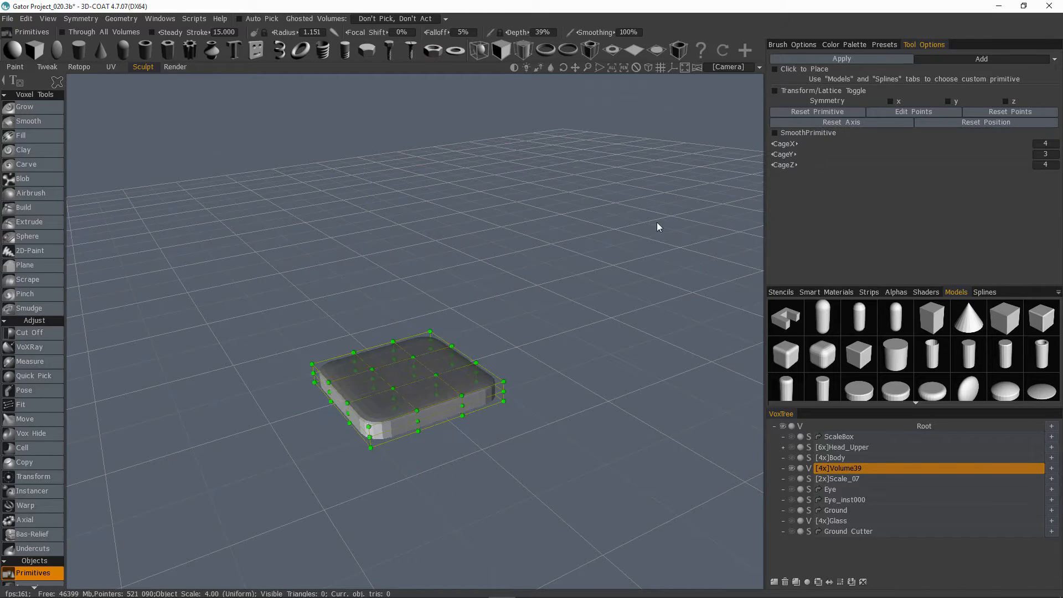
- Display the scene axes and select all cage points along the slab's side facing the red X axis
{"action": "scroll", "coordinate": [597, 327], "scroll_direction": "down", "scroll_amount": 1}
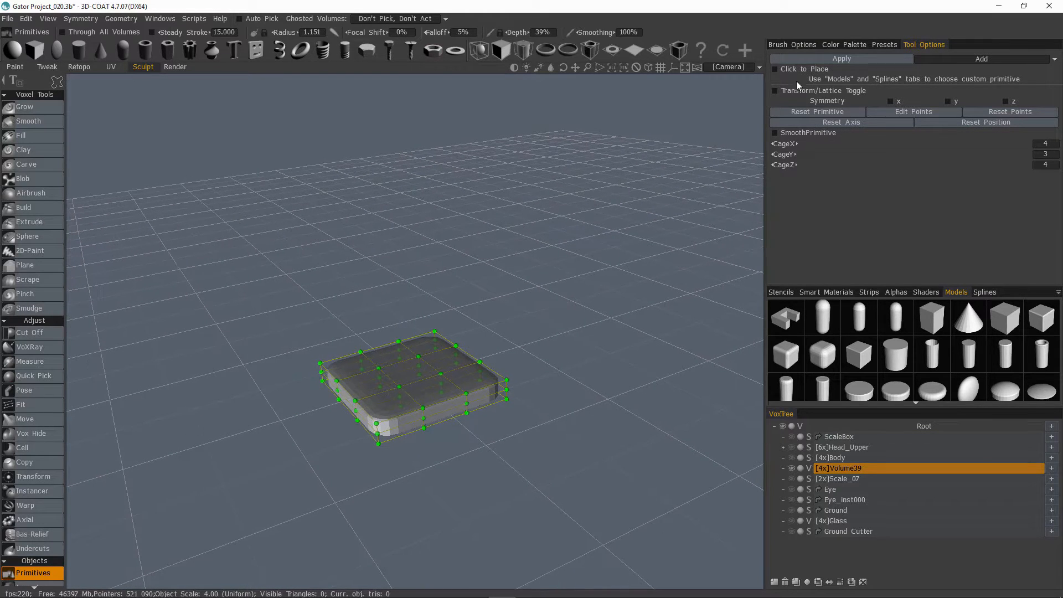
{"action": "left_click_drag", "start_coordinate": [743, 111], "coordinate": [695, 96]}
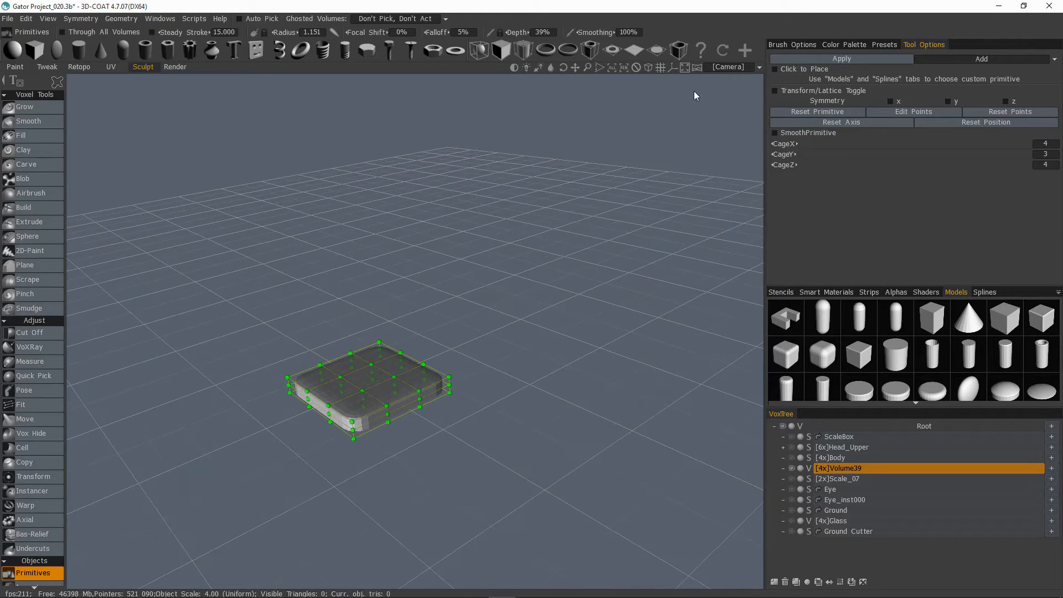
{"action": "left_click", "coordinate": [672, 68]}
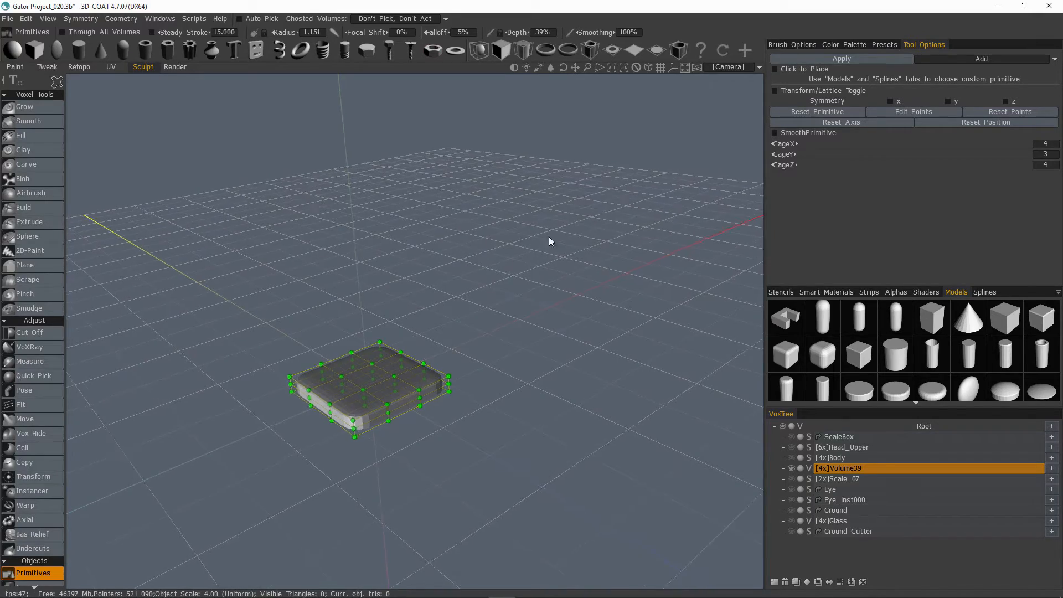
{"action": "left_click_drag", "start_coordinate": [549, 242], "coordinate": [351, 325]}
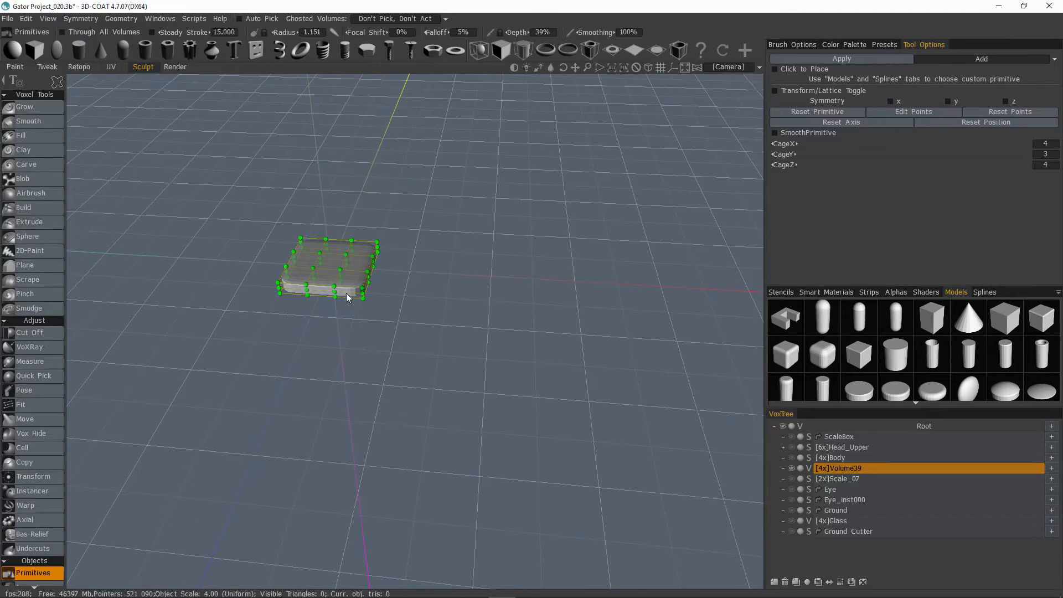
{"action": "left_click", "coordinate": [358, 272]}
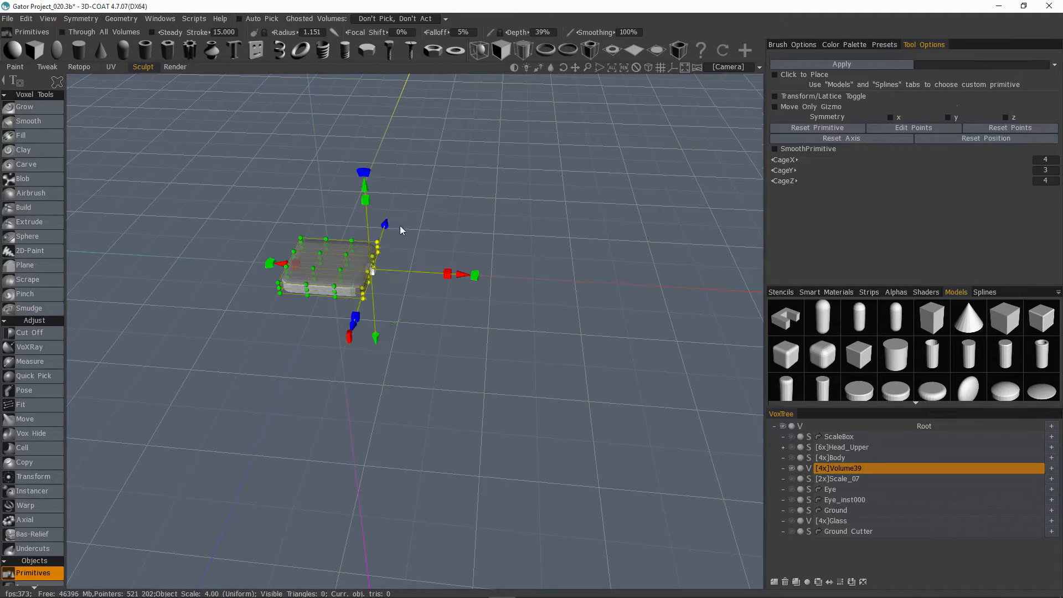
- Switch the reference picture to the Alligator.02 image and examine the scales on the back up close
{"action": "left_click", "coordinate": [844, 44]}
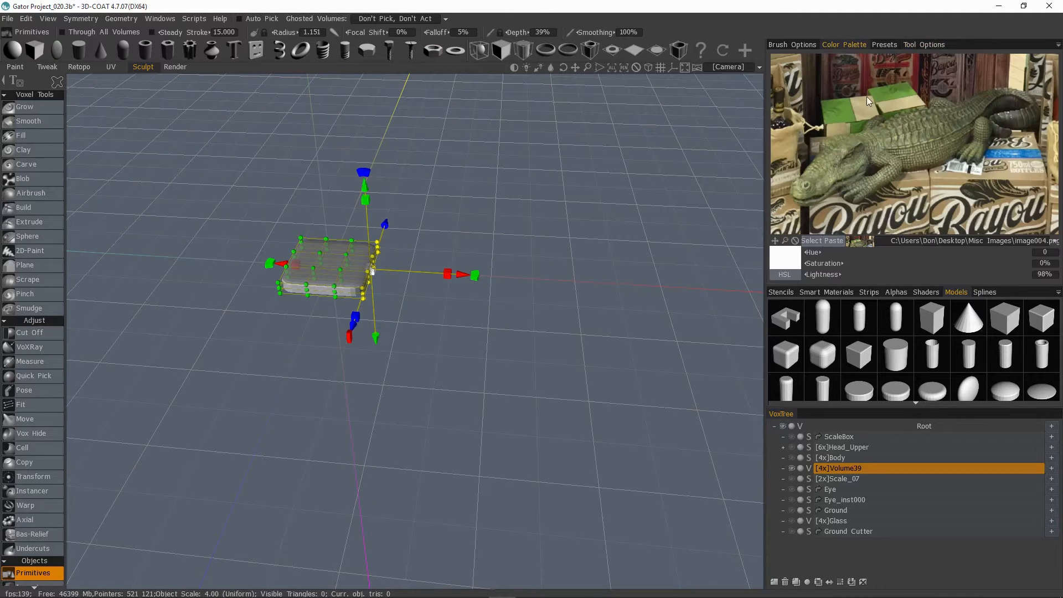
{"action": "left_click", "coordinate": [918, 241]}
{"action": "left_click", "coordinate": [864, 83]}
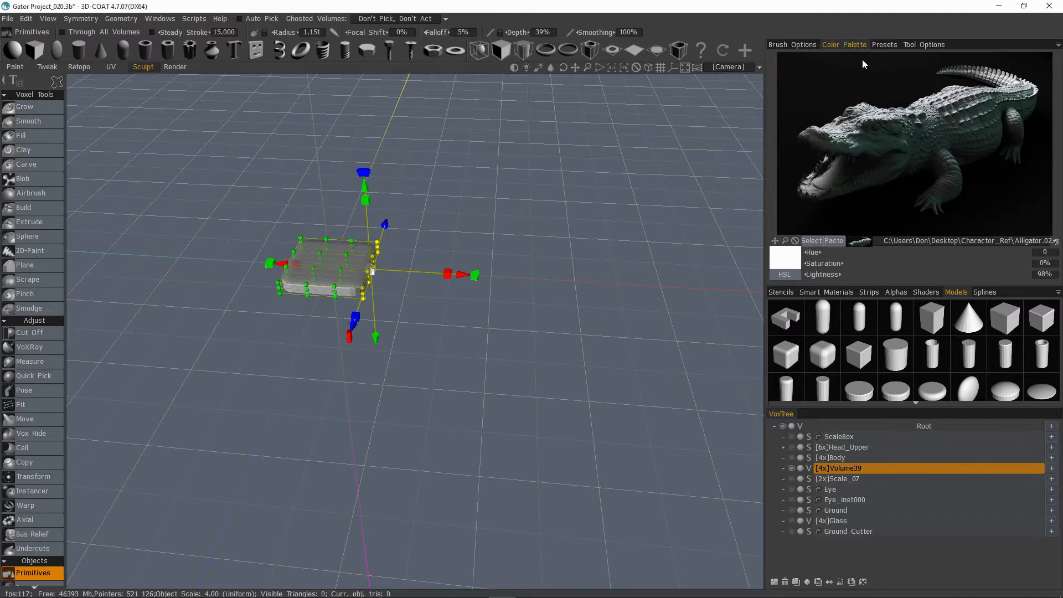
{"action": "left_click_drag", "start_coordinate": [784, 240], "coordinate": [689, 267]}
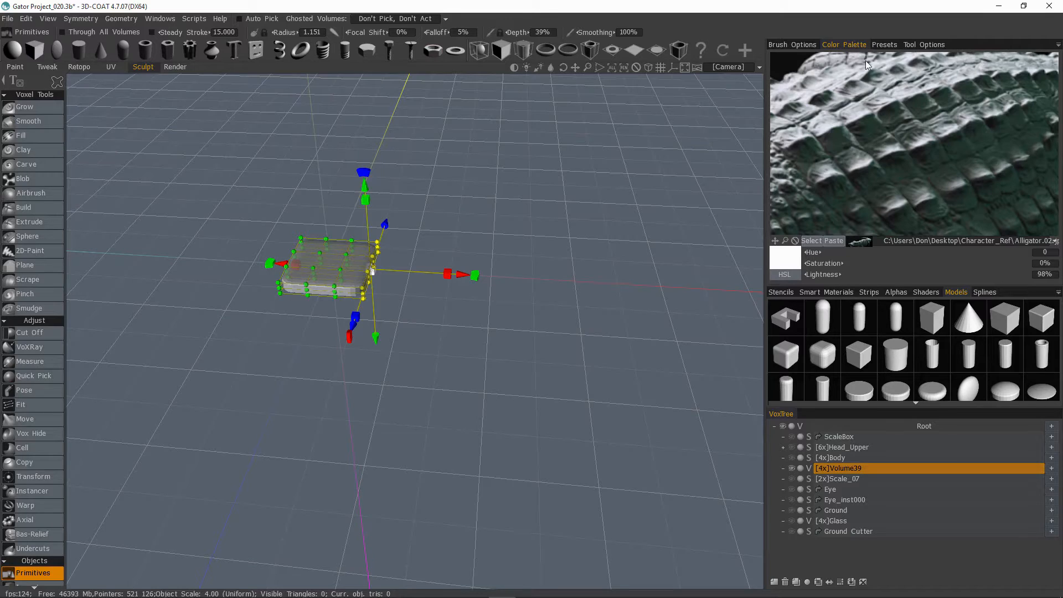
- Enable X symmetry for the cage, try moving the selected side points outward along X, and undo the move
{"action": "left_click", "coordinate": [919, 45]}
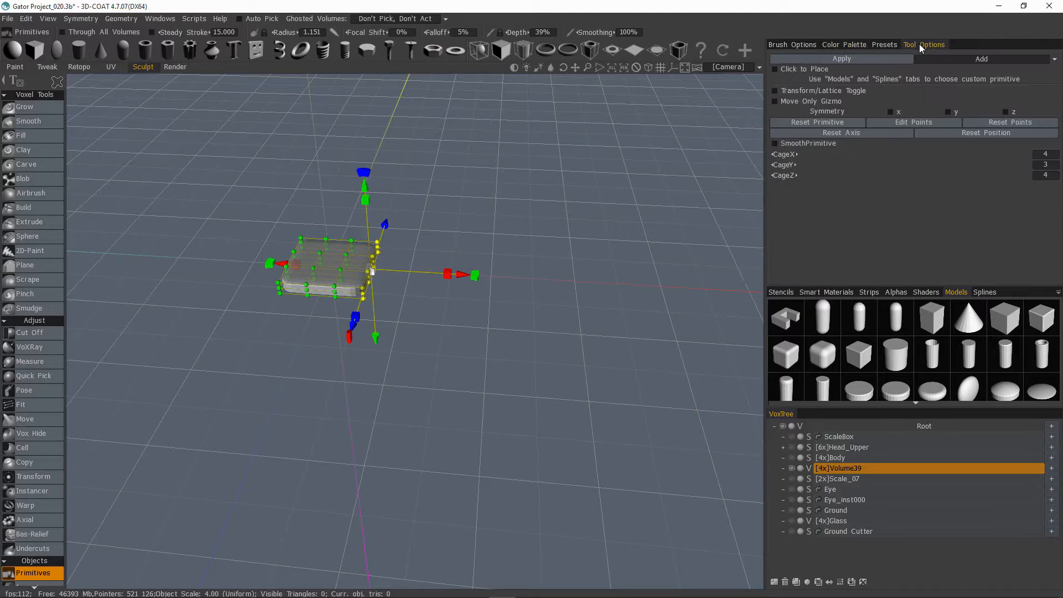
{"action": "left_click", "coordinate": [890, 112]}
{"action": "left_click_drag", "start_coordinate": [463, 274], "coordinate": [481, 275]}
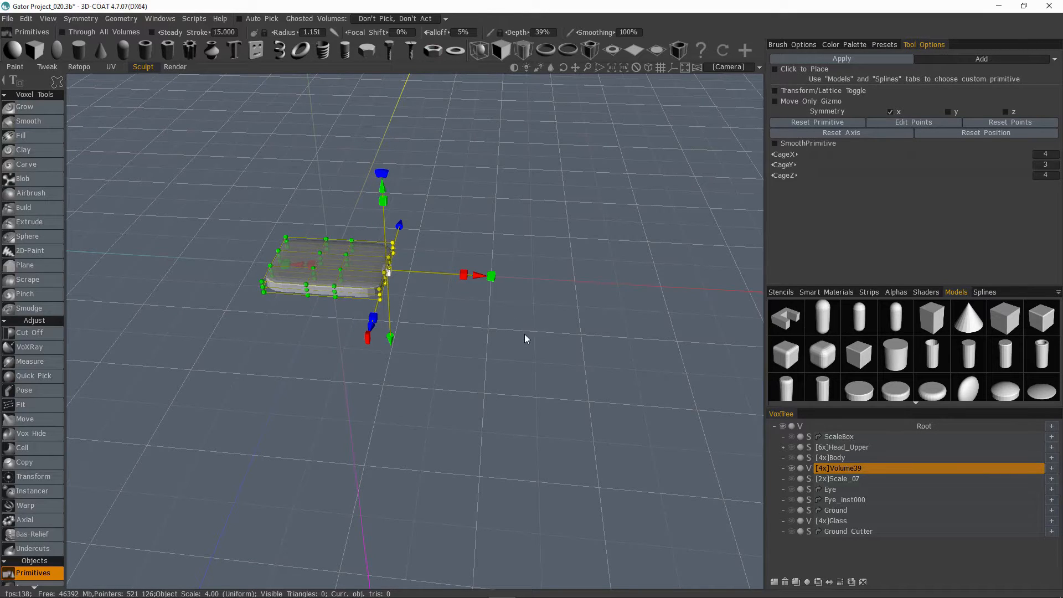
{"action": "key", "text": "ctrl+z"}
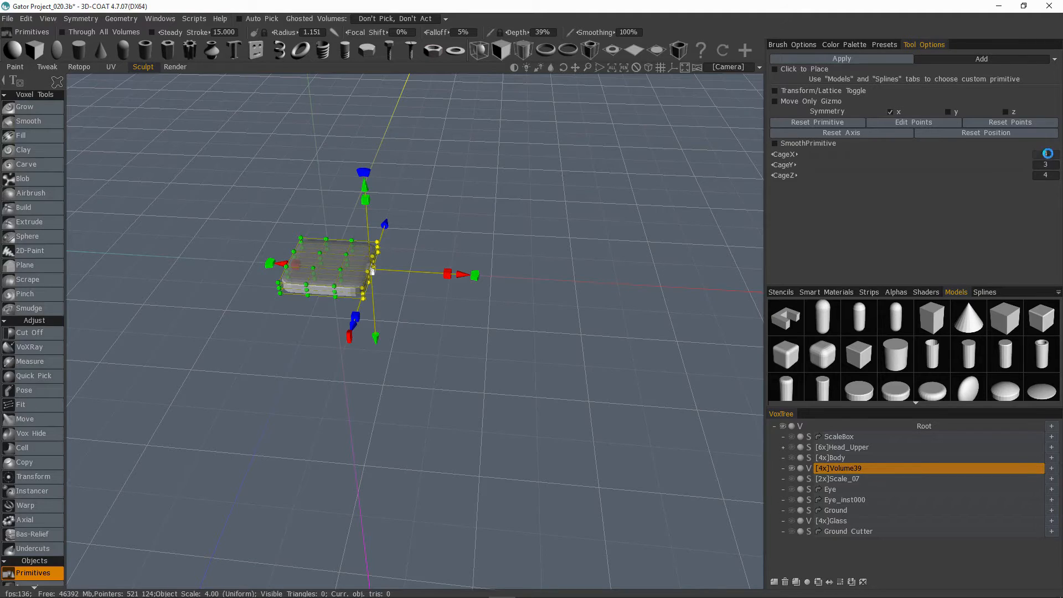
- Set the cage's X divisions to 5
{"action": "left_click", "coordinate": [1045, 155]}
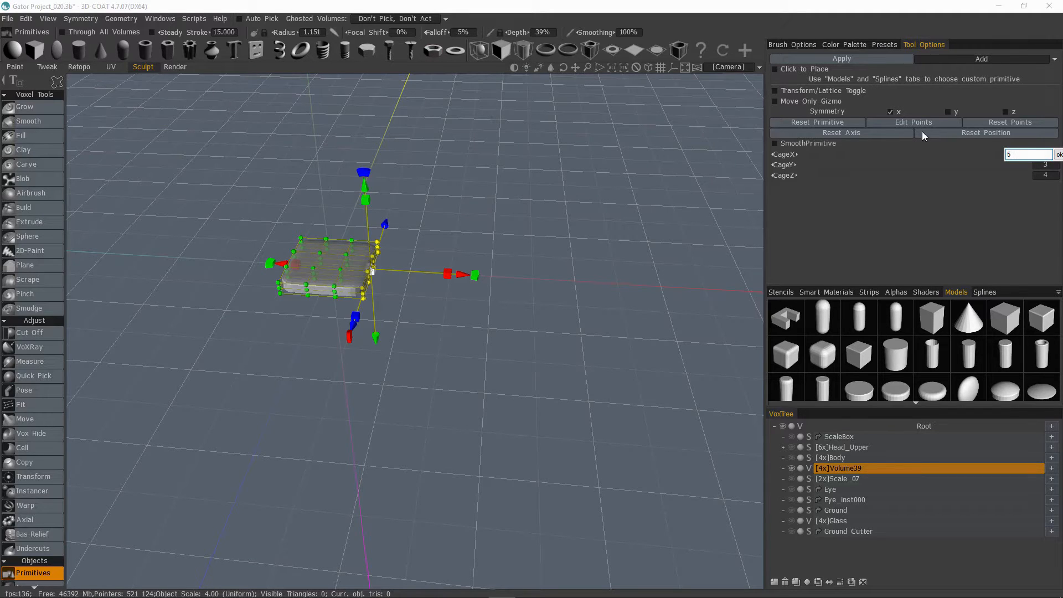
{"action": "key", "text": "Return"}
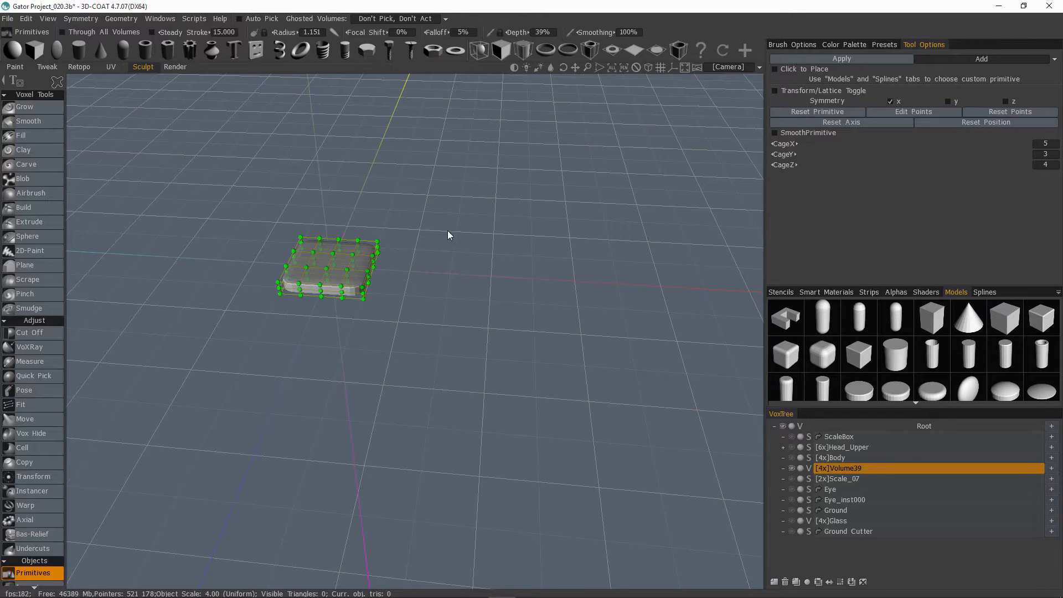
{"action": "middle_click_drag", "start_coordinate": [586, 232], "coordinate": [585, 257]}
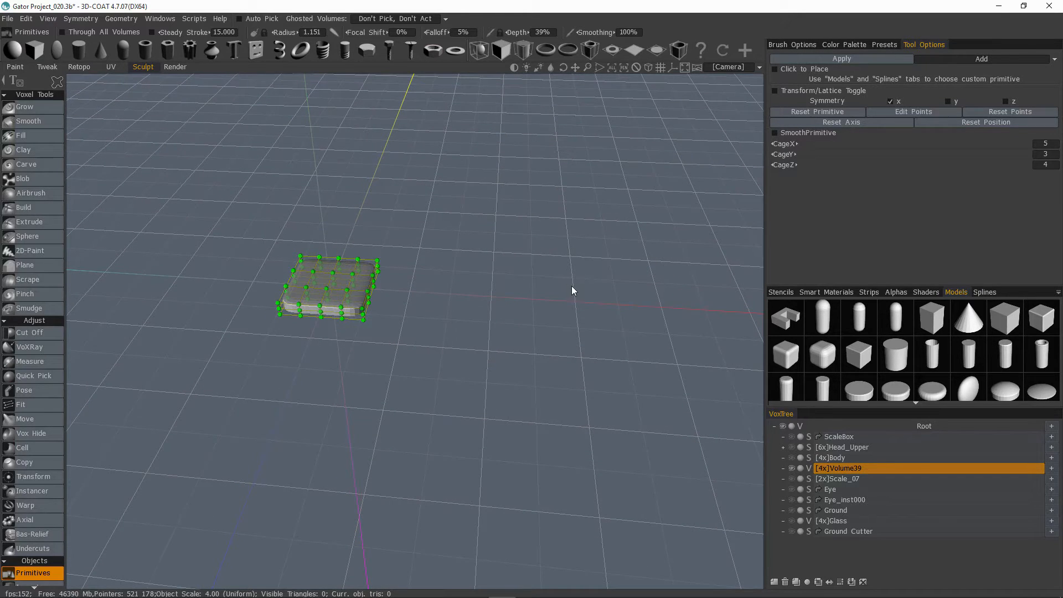
- Set the cage's Y divisions to 2
{"action": "left_click_drag", "start_coordinate": [284, 316], "coordinate": [282, 271], "text": "alt"}
{"action": "right_click_drag", "start_coordinate": [282, 271], "coordinate": [217, 314], "text": "alt"}
{"action": "middle_click_drag", "start_coordinate": [217, 314], "coordinate": [330, 345], "text": "alt"}
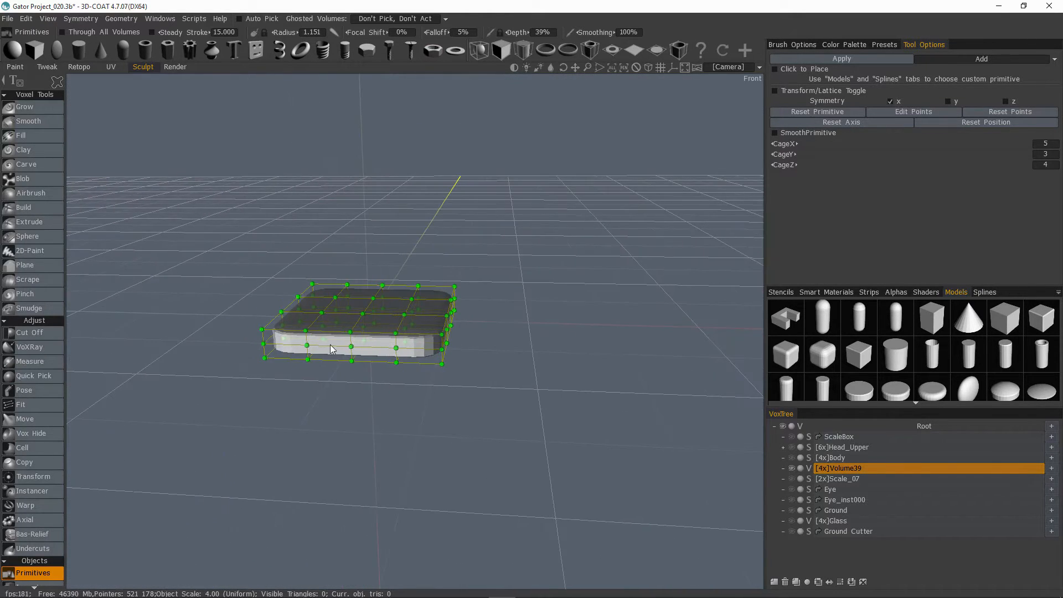
{"action": "left_click_drag", "start_coordinate": [397, 347], "coordinate": [416, 349], "text": "alt"}
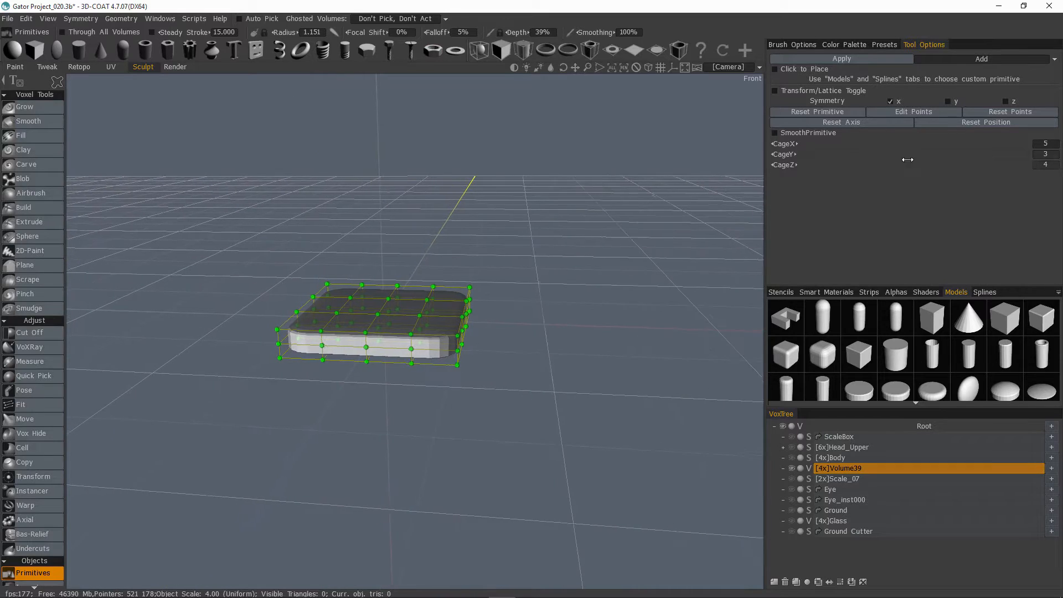
{"action": "left_click", "coordinate": [1046, 154]}
{"action": "type", "text": "2"}
{"action": "key", "text": "Return"}
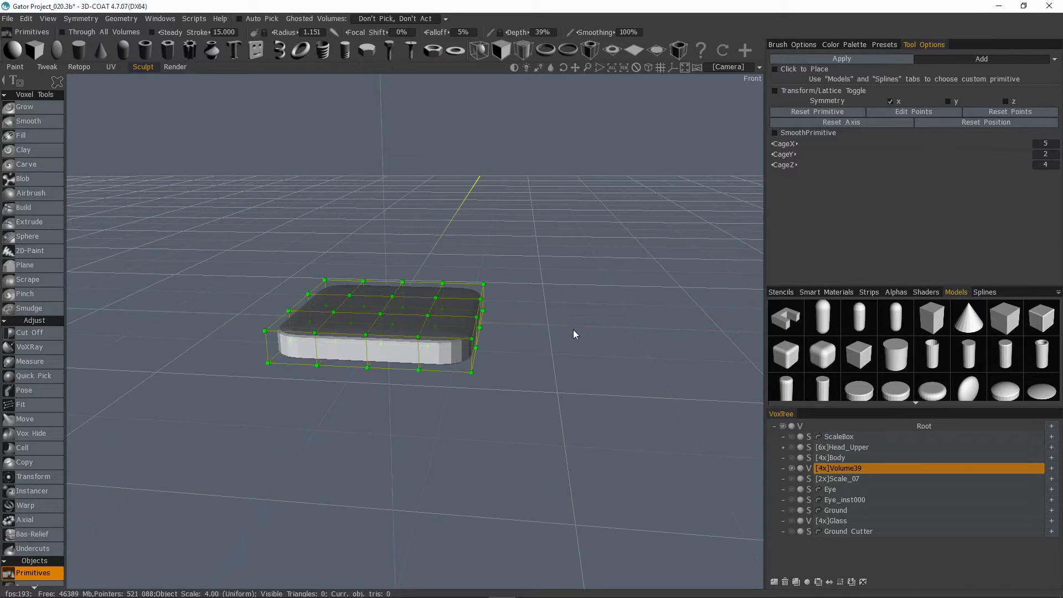
- Select all cage points along the slab's outer X side and lower them so both sides curve downward
{"action": "left_click_drag", "start_coordinate": [612, 353], "coordinate": [535, 390], "text": "alt"}
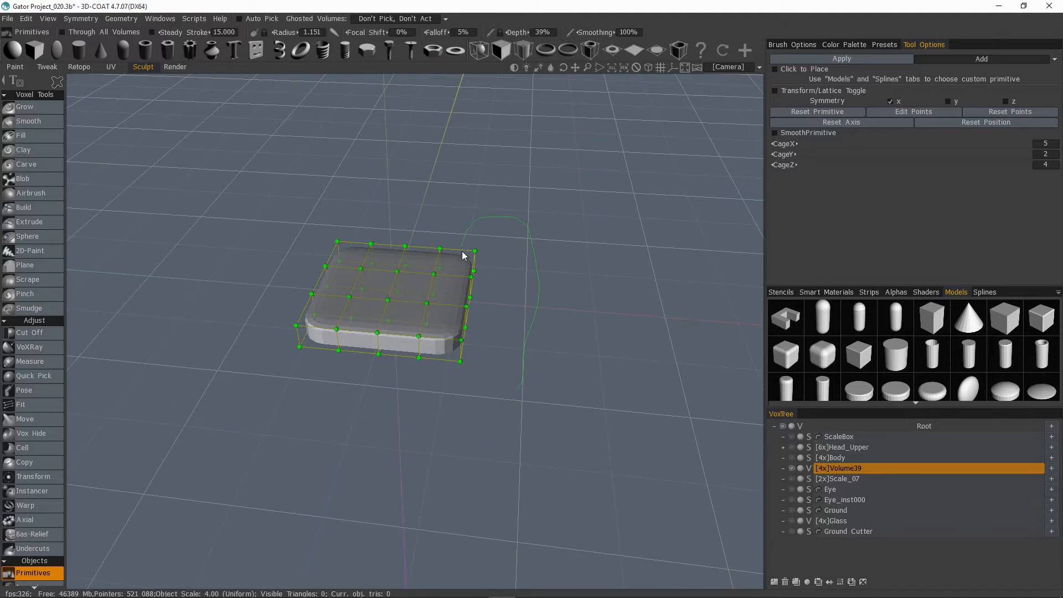
{"action": "left_click_drag", "start_coordinate": [442, 366], "coordinate": [442, 368]}
{"action": "left_click_drag", "start_coordinate": [564, 311], "coordinate": [486, 242]}
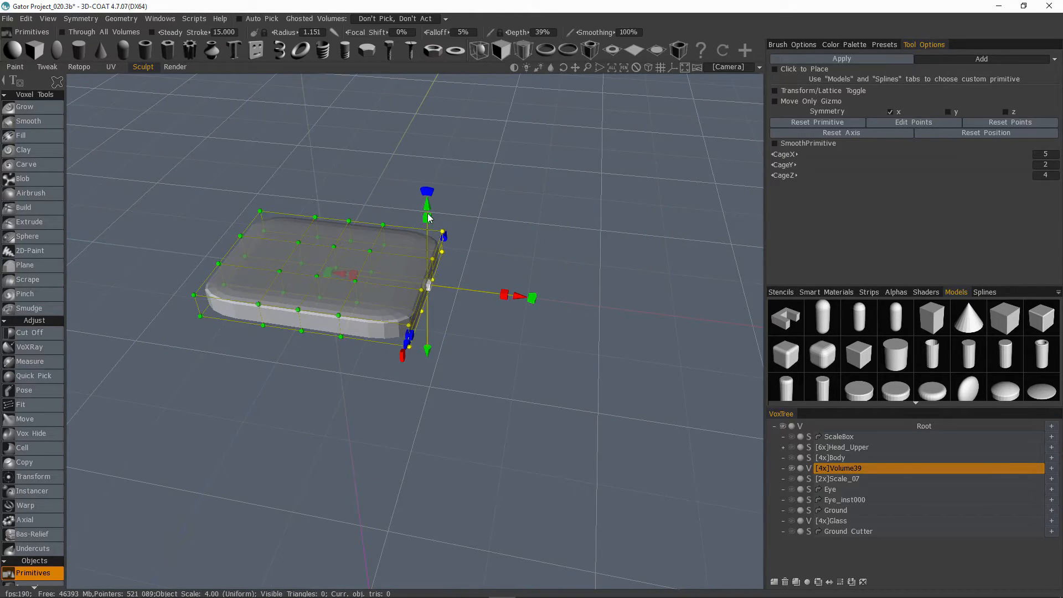
{"action": "left_click_drag", "start_coordinate": [428, 209], "coordinate": [428, 224]}
{"action": "left_click_drag", "start_coordinate": [553, 327], "coordinate": [548, 271], "text": "alt"}
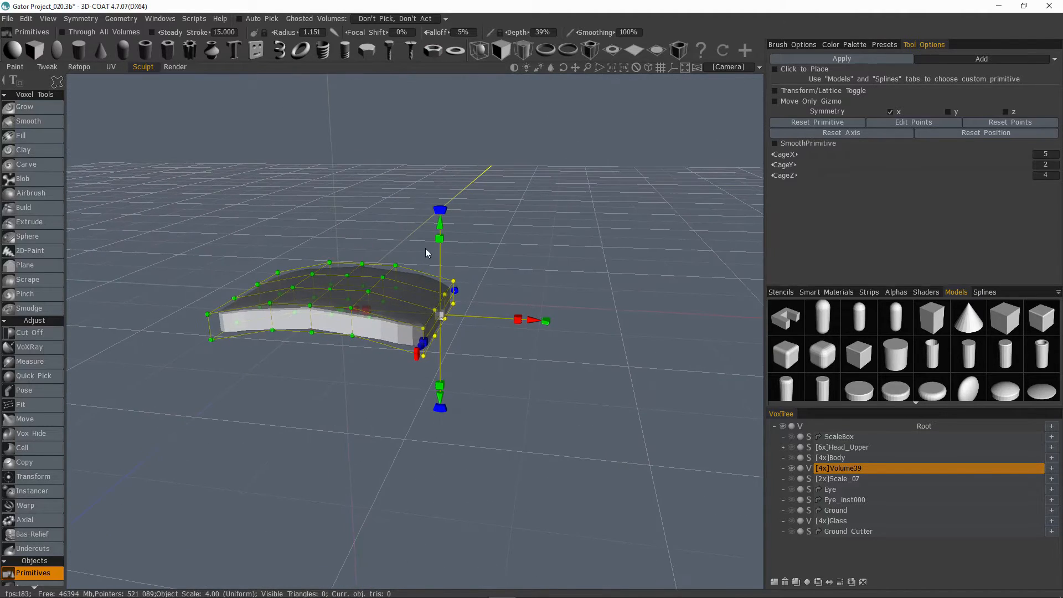
- Adjust the cage points between the centre and the outer side along X and raise them slightly
{"action": "left_click_drag", "start_coordinate": [474, 240], "coordinate": [554, 257], "text": "alt"}
{"action": "left_click_drag", "start_coordinate": [667, 217], "coordinate": [673, 218]}
{"action": "left_click_drag", "start_coordinate": [582, 122], "coordinate": [579, 114]}
{"action": "left_click_drag", "start_coordinate": [671, 212], "coordinate": [664, 210]}
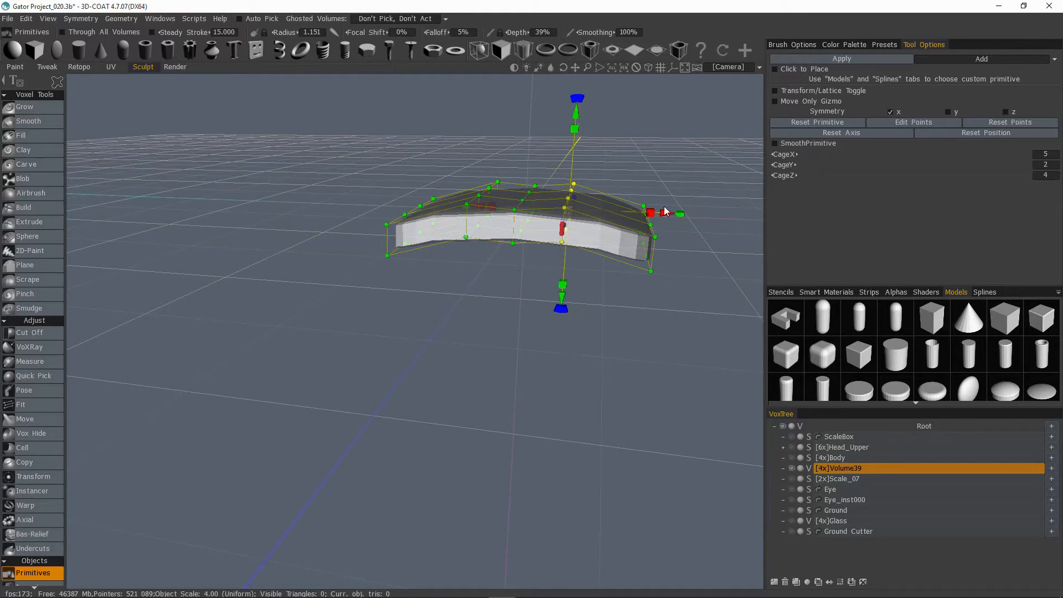
{"action": "mouse_move", "coordinate": [578, 115]}
{"action": "left_mouse_down"}
{"action": "mouse_move", "coordinate": [576, 99]}
{"action": "mouse_move", "coordinate": [583, 110]}
{"action": "left_mouse_up"}
- Select the cage points along the slab's centre line and raise the upper ones into a ridge
{"action": "left_click_drag", "start_coordinate": [544, 72], "coordinate": [574, 73], "text": "alt"}
{"action": "left_click_drag", "start_coordinate": [533, 166], "coordinate": [549, 247]}
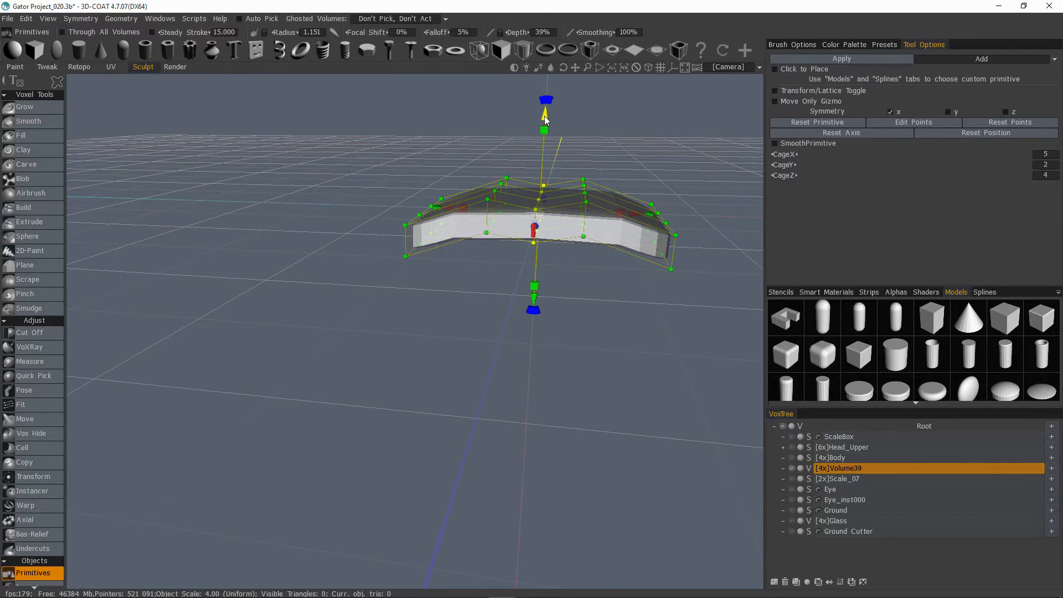
{"action": "left_click_drag", "start_coordinate": [545, 117], "coordinate": [546, 106]}
{"action": "left_click_drag", "start_coordinate": [625, 232], "coordinate": [547, 274], "text": "alt"}
{"action": "middle_click_drag", "start_coordinate": [547, 274], "coordinate": [601, 274], "text": "alt"}
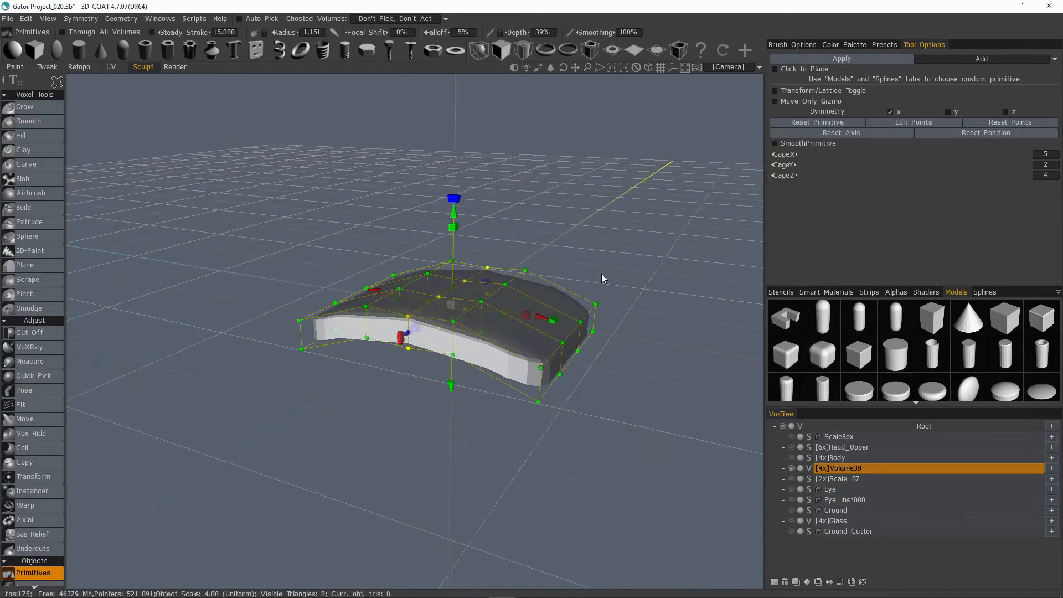
{"action": "left_click_drag", "start_coordinate": [601, 274], "coordinate": [861, 69], "text": "alt"}
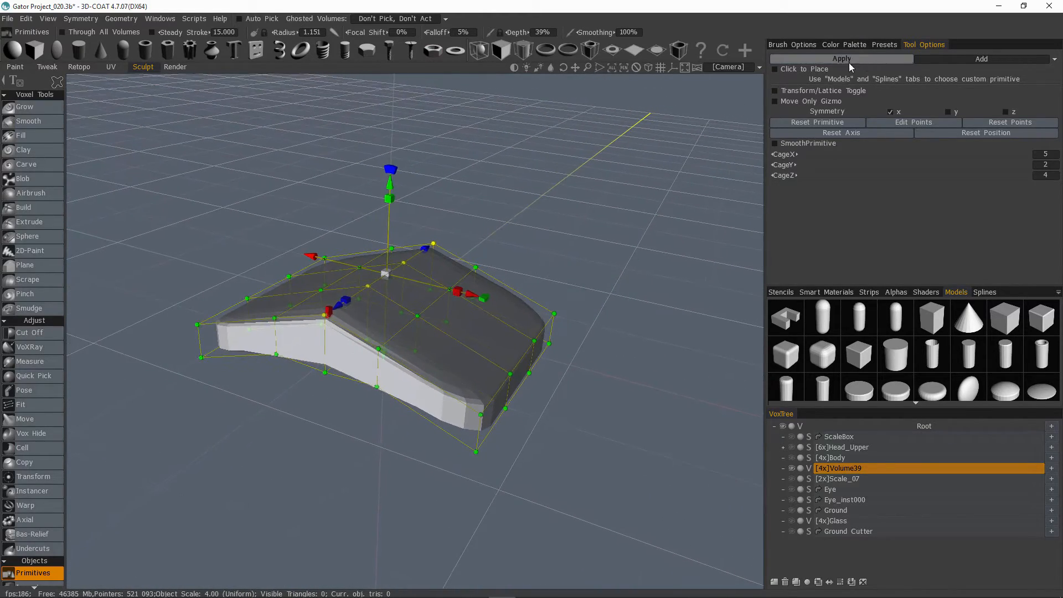
- Apply the caged primitive to Volume39 in Add mode and switch to the Grow tool
{"action": "left_click", "coordinate": [847, 58]}
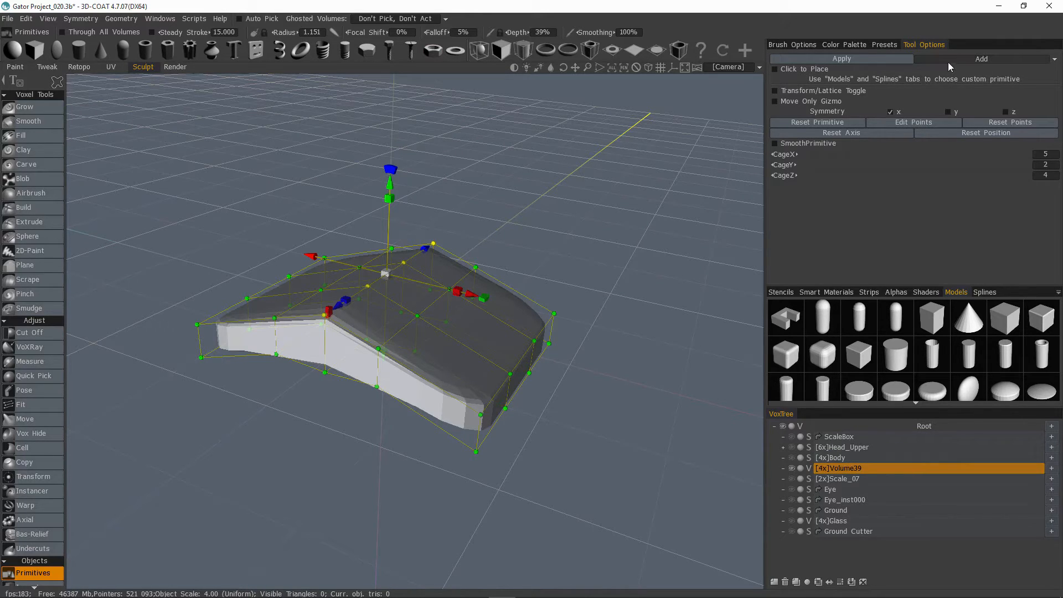
{"action": "left_click", "coordinate": [976, 59]}
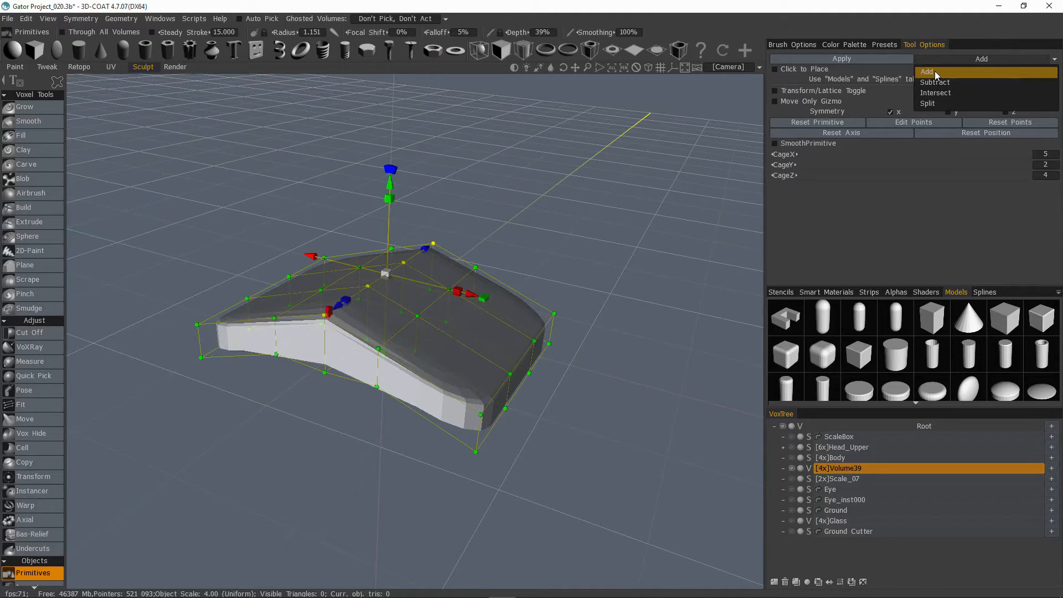
{"action": "left_click", "coordinate": [868, 59]}
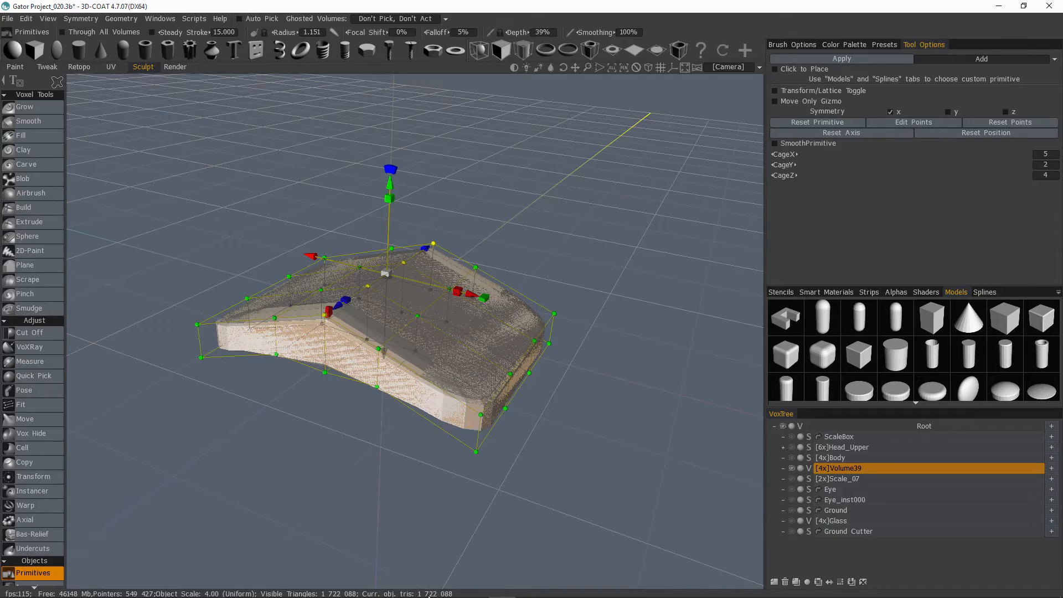
{"action": "left_click_drag", "start_coordinate": [563, 301], "coordinate": [530, 294]}
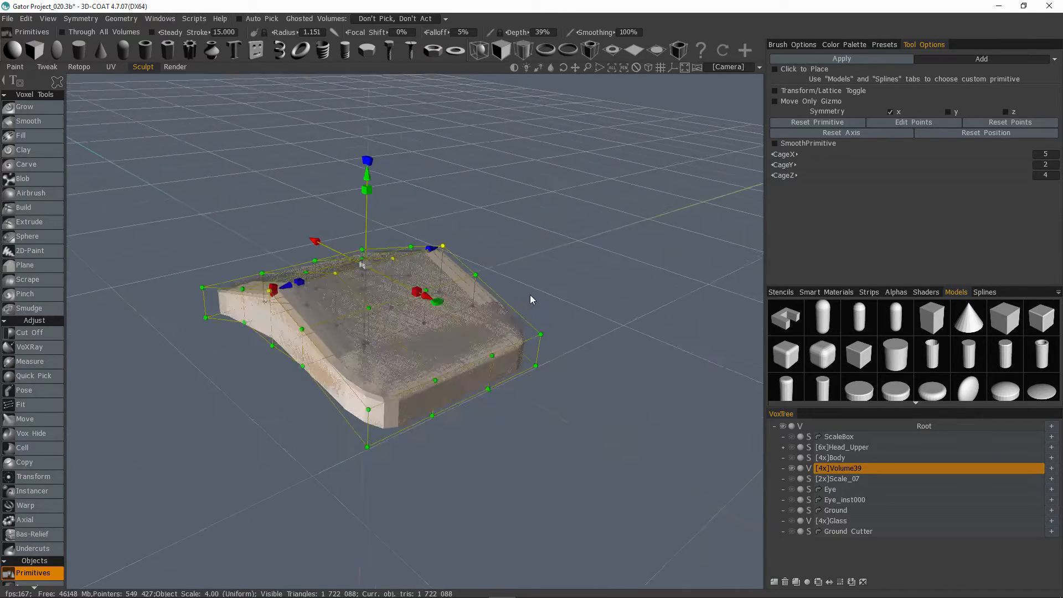
{"action": "middle_click_drag", "start_coordinate": [530, 294], "coordinate": [609, 294]}
{"action": "left_click", "coordinate": [24, 106]}
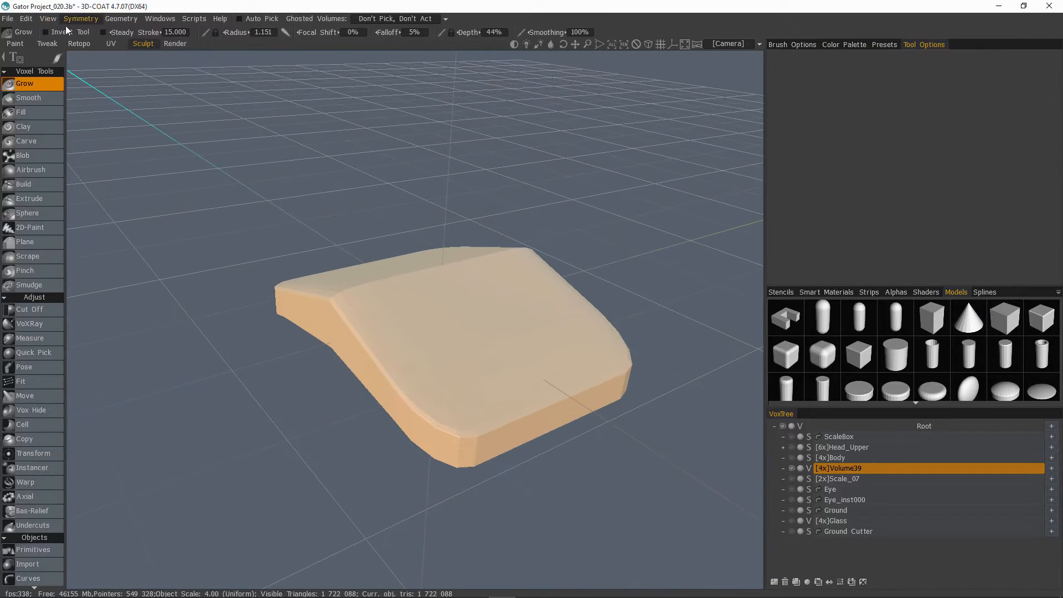
- Examine the applied scale's corners and bevelled edges from several angles
{"action": "left_click", "coordinate": [48, 19]}
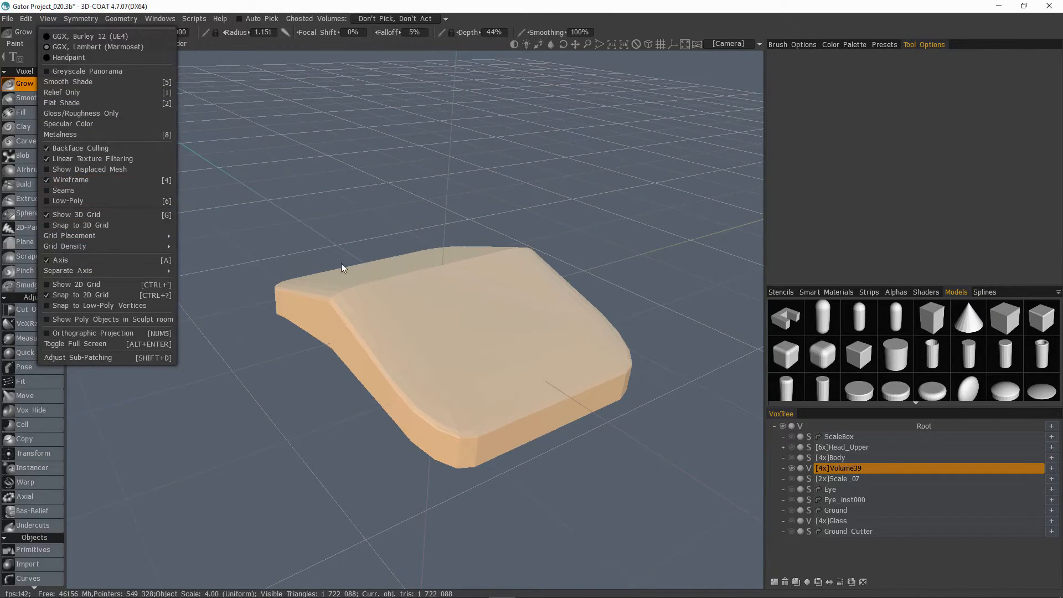
{"action": "left_click_drag", "start_coordinate": [507, 316], "coordinate": [533, 353], "text": "alt"}
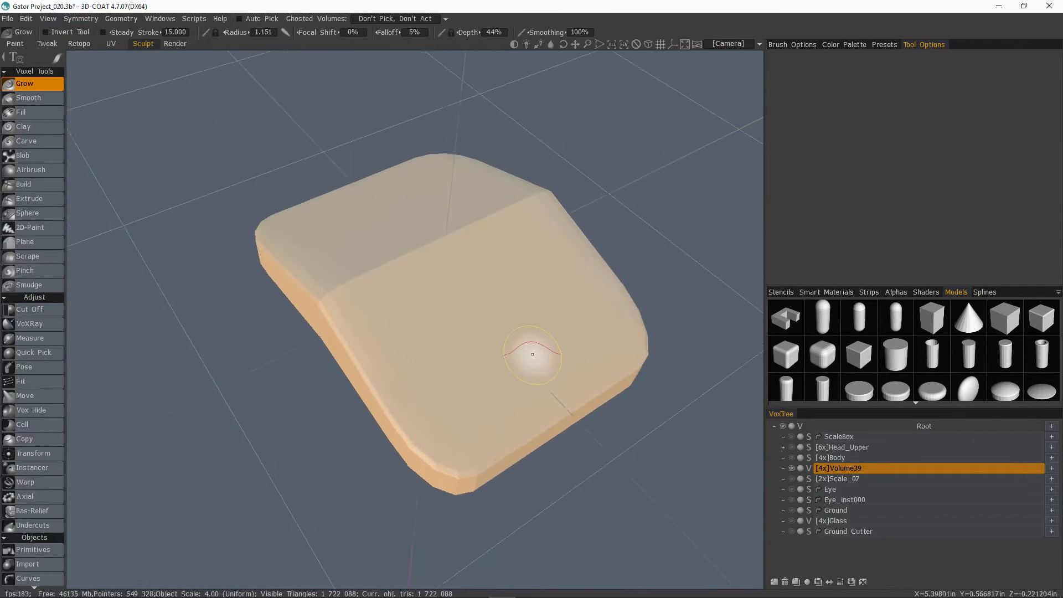
{"action": "right_click_drag", "start_coordinate": [533, 353], "coordinate": [536, 341], "text": "alt"}
{"action": "left_click_drag", "start_coordinate": [536, 341], "coordinate": [446, 415], "text": "alt"}
{"action": "right_click_drag", "start_coordinate": [446, 415], "coordinate": [336, 420], "text": "alt"}
{"action": "mouse_move", "coordinate": [336, 419]}
{"action": "left_mouse_down", "text": "alt"}
{"action": "mouse_move", "coordinate": [373, 398]}
{"action": "mouse_move", "coordinate": [373, 344]}
{"action": "mouse_move", "coordinate": [379, 408]}
{"action": "mouse_move", "coordinate": [403, 380]}
{"action": "mouse_move", "coordinate": [400, 393]}
{"action": "mouse_move", "coordinate": [411, 391]}
{"action": "left_mouse_up", "text": "alt"}
{"action": "left_click_drag", "start_coordinate": [397, 303], "coordinate": [371, 241], "text": "alt"}
{"action": "mouse_move", "coordinate": [183, 519]}
{"action": "left_mouse_down", "text": "alt"}
{"action": "mouse_move", "coordinate": [156, 524]}
{"action": "mouse_move", "coordinate": [237, 545]}
{"action": "left_mouse_up", "text": "alt"}
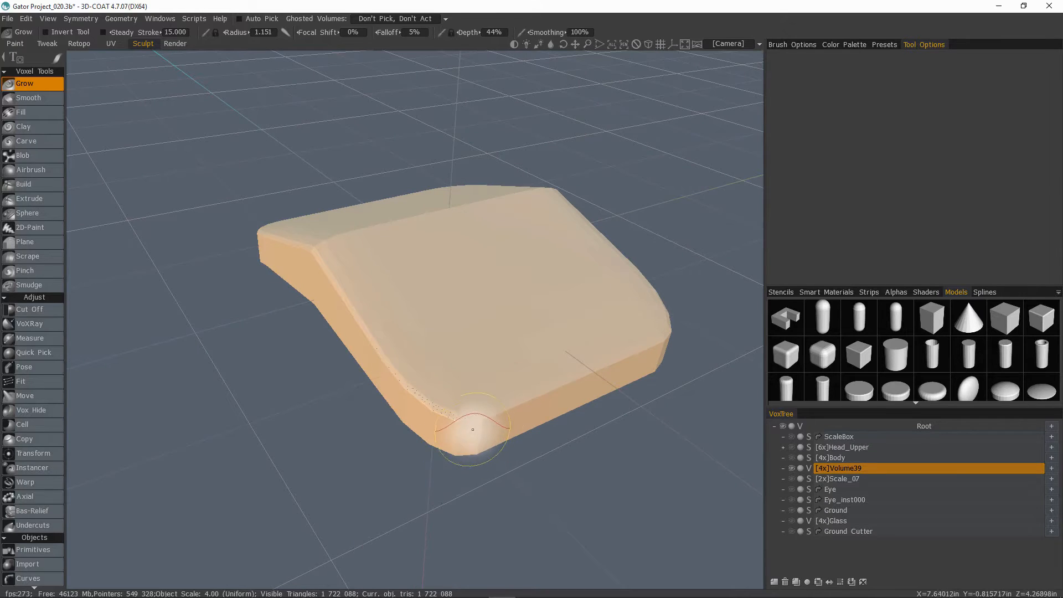
- Soften the whole scale volume with the Smooth All command
{"action": "scroll", "coordinate": [23, 570], "scroll_direction": "down", "scroll_amount": 5}
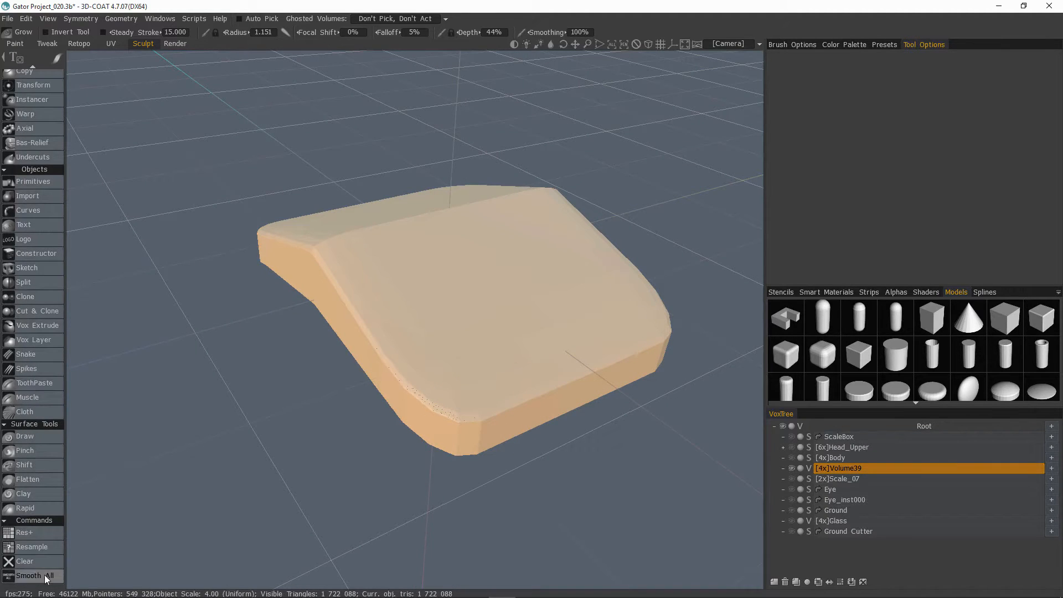
{"action": "left_click", "coordinate": [29, 575]}
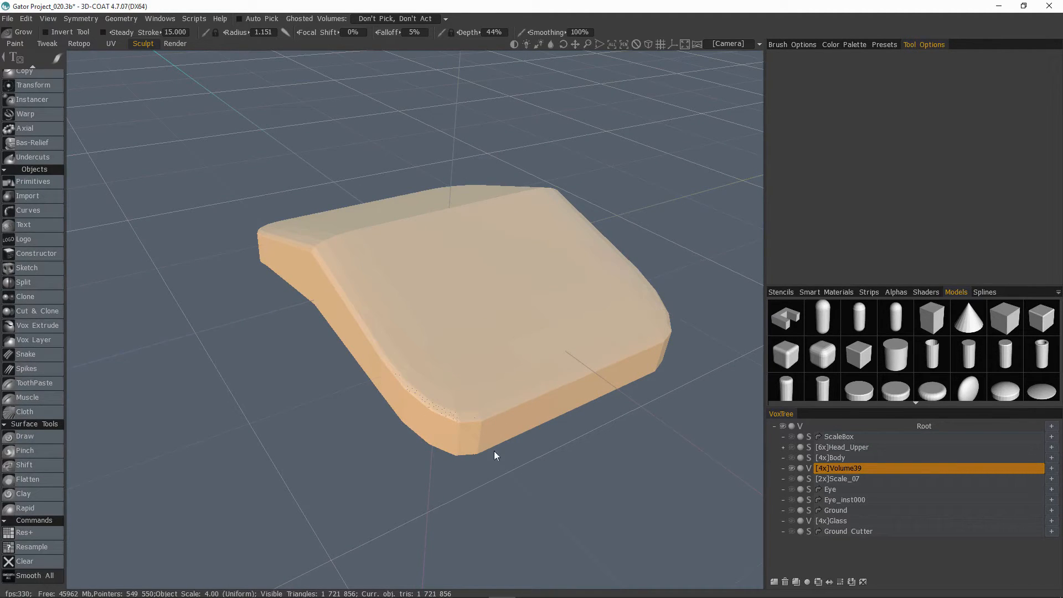
{"action": "left_click_drag", "start_coordinate": [470, 437], "coordinate": [356, 434], "text": "alt"}
{"action": "middle_click_drag", "start_coordinate": [648, 437], "coordinate": [515, 434], "text": "alt"}
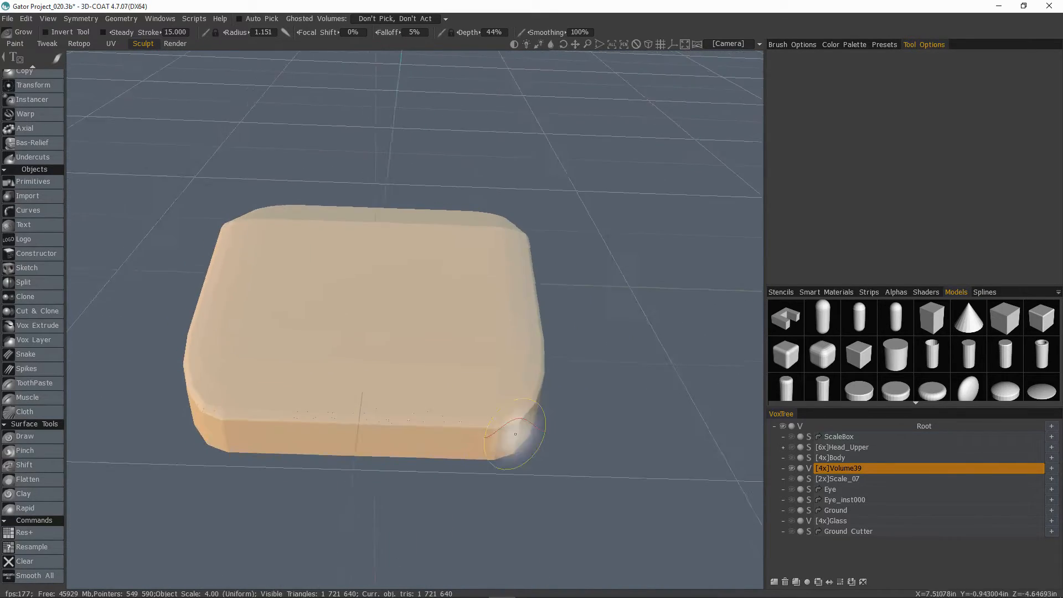
{"action": "mouse_move", "coordinate": [515, 434]}
{"action": "left_mouse_down", "text": "alt"}
{"action": "mouse_move", "coordinate": [533, 450]}
{"action": "mouse_move", "coordinate": [319, 355]}
{"action": "mouse_move", "coordinate": [285, 360]}
{"action": "mouse_move", "coordinate": [467, 360]}
{"action": "mouse_move", "coordinate": [413, 413]}
{"action": "mouse_move", "coordinate": [581, 293]}
{"action": "mouse_move", "coordinate": [465, 332]}
{"action": "left_mouse_up", "text": "alt"}
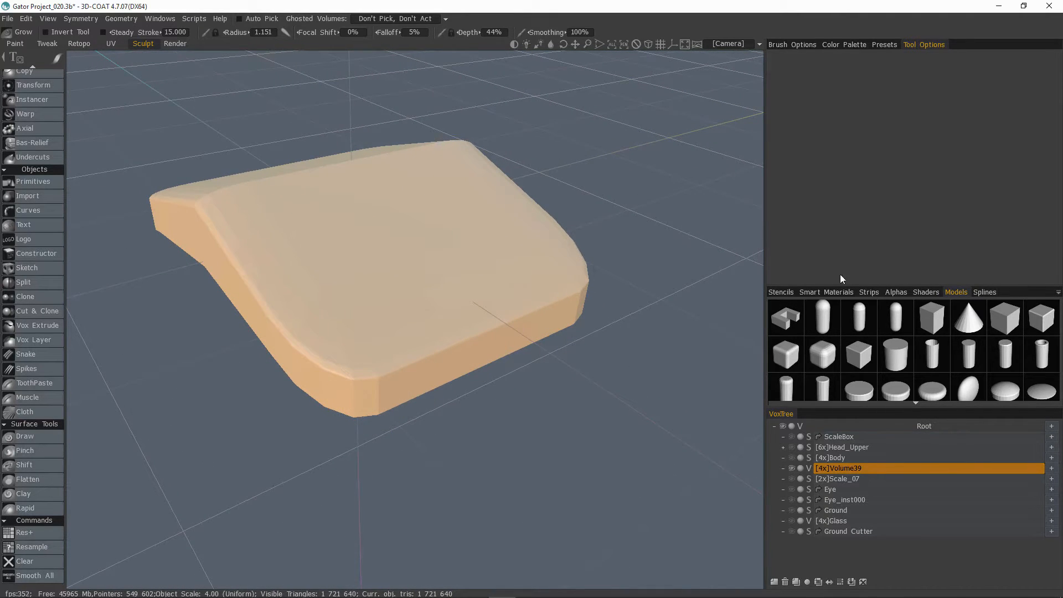
{"action": "middle_click_drag", "start_coordinate": [616, 420], "coordinate": [617, 440], "text": "alt"}
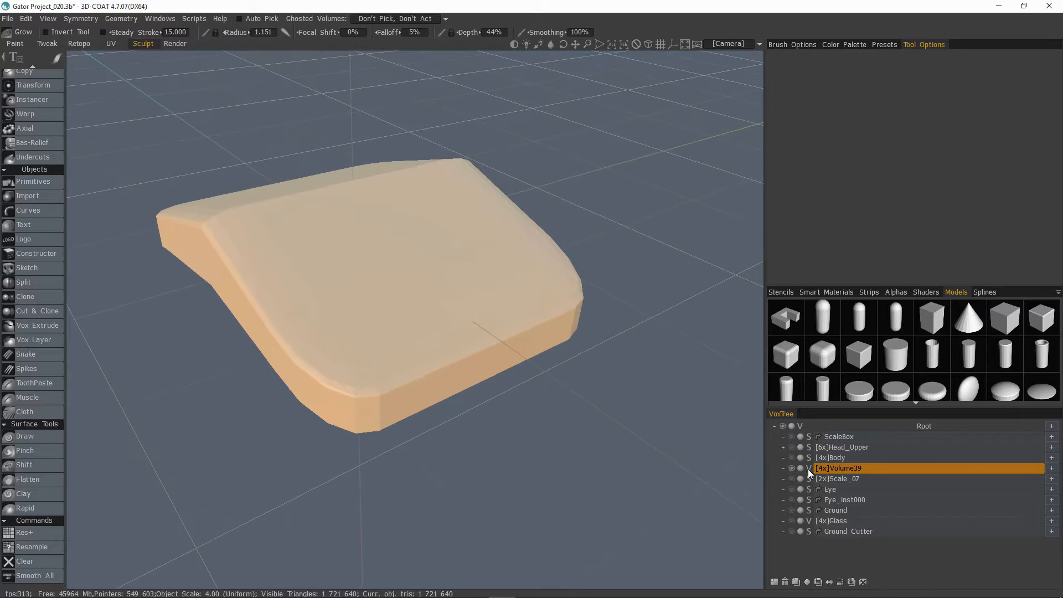
- Display the brush alphas and reduce the brush radius to 0.857
{"action": "left_click", "coordinate": [896, 293]}
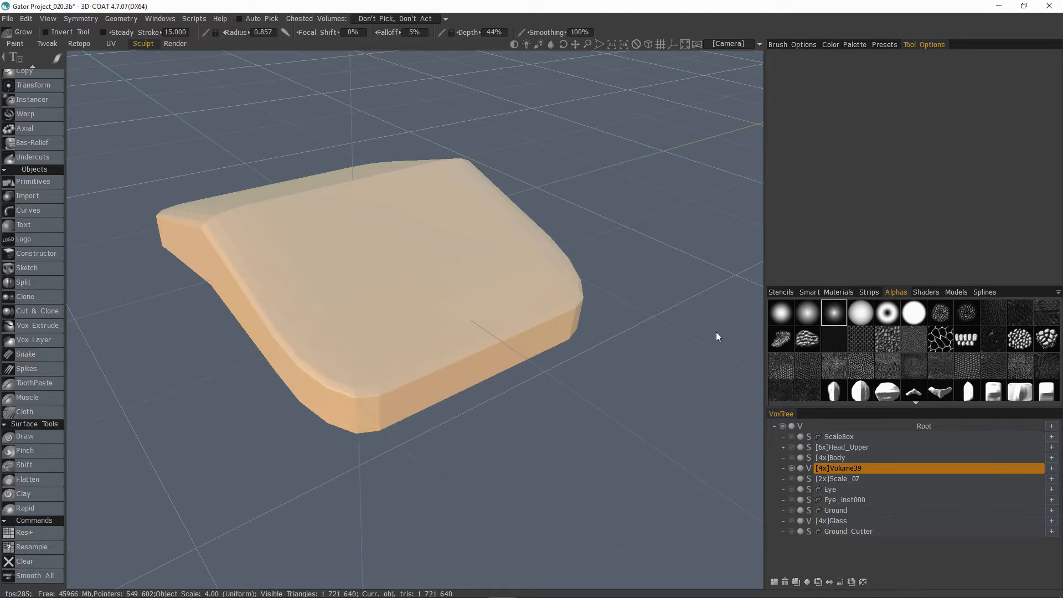
{"action": "left_click_drag", "start_coordinate": [336, 325], "coordinate": [391, 333], "text": "alt"}
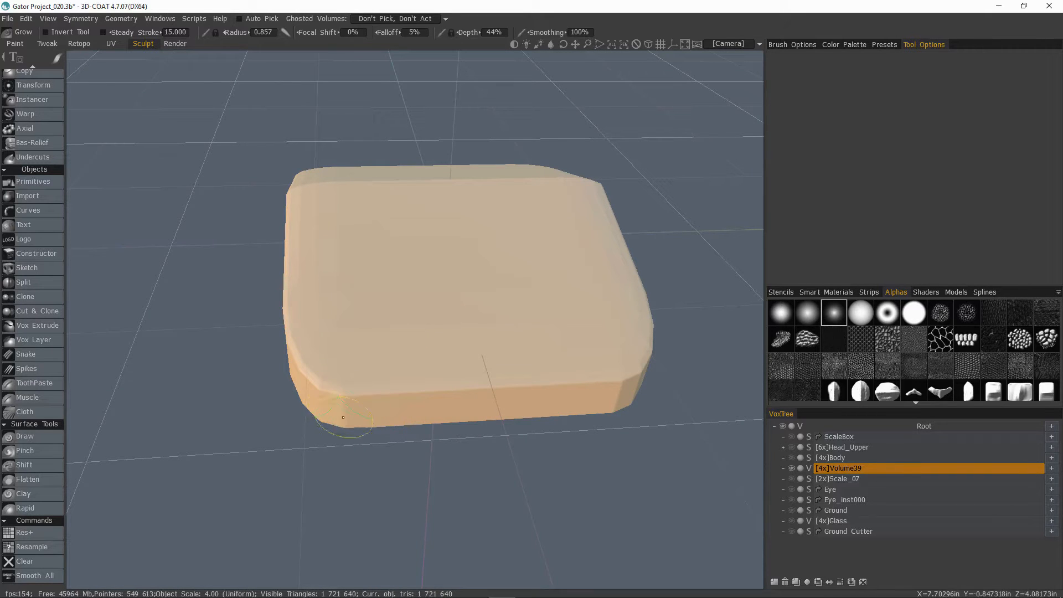
{"action": "mouse_move", "coordinate": [343, 417]}
{"action": "left_mouse_down"}
{"action": "mouse_move", "coordinate": [315, 398]}
{"action": "mouse_move", "coordinate": [343, 351]}
{"action": "mouse_move", "coordinate": [308, 289]}
{"action": "mouse_move", "coordinate": [296, 201]}
{"action": "left_mouse_up"}
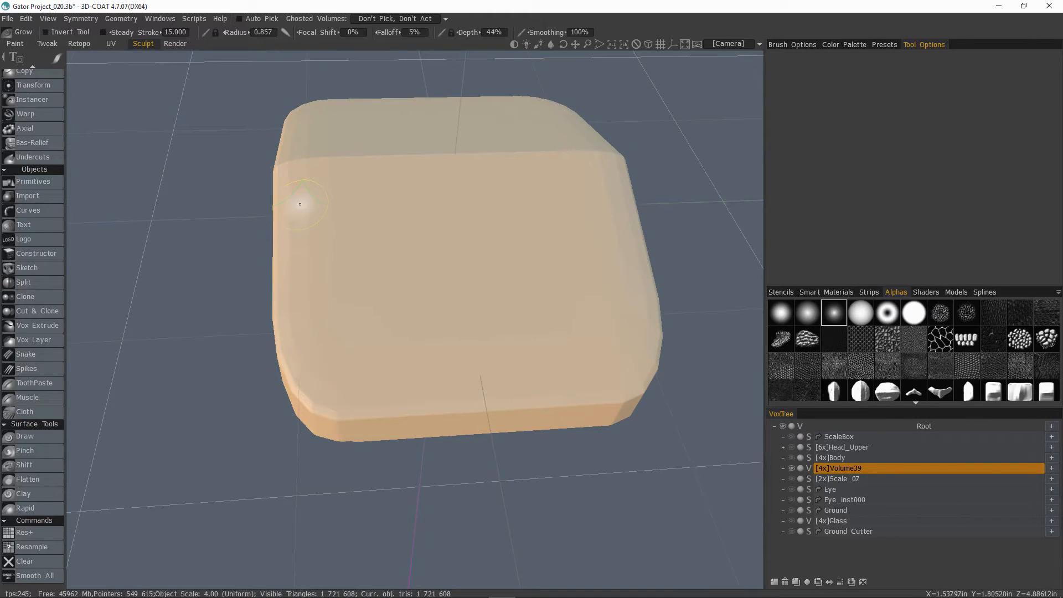
- Try two tan shaders and a grey shader on the scale volume
{"action": "left_click", "coordinate": [923, 292]}
{"action": "left_click", "coordinate": [887, 358]}
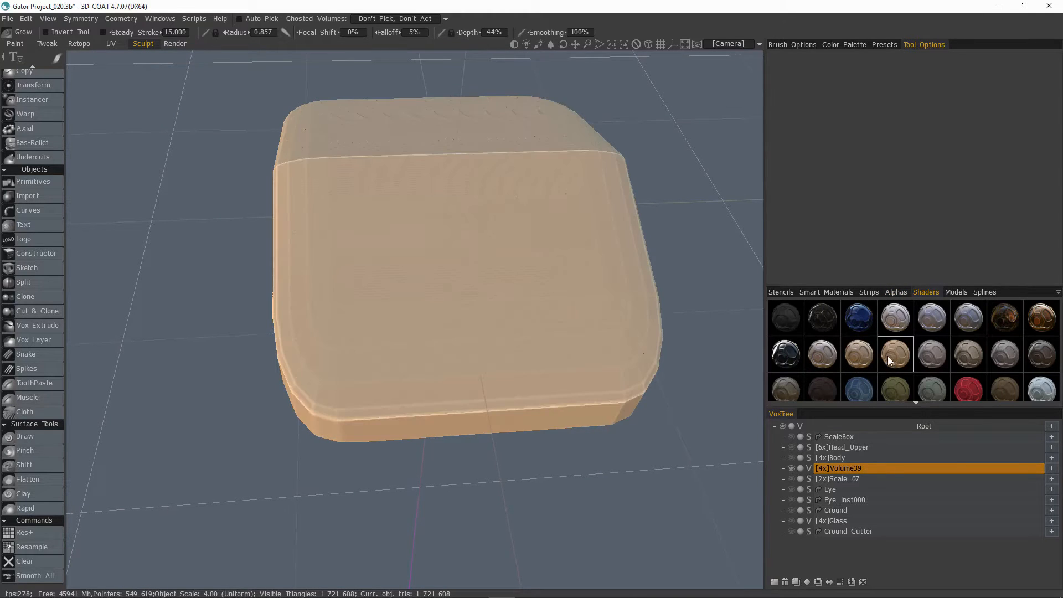
{"action": "left_click_drag", "start_coordinate": [414, 310], "coordinate": [399, 370], "text": "alt"}
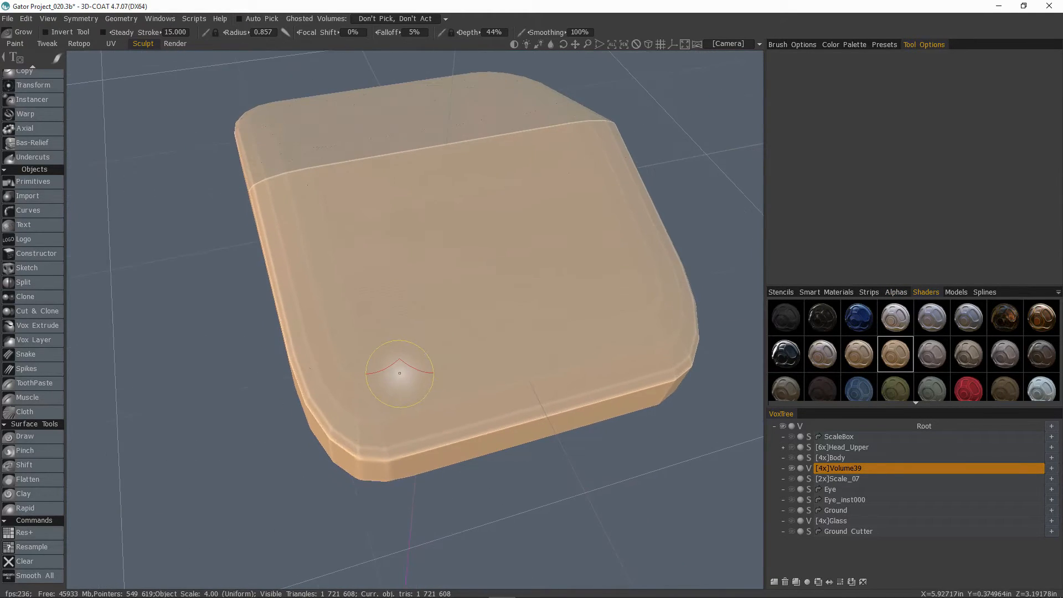
{"action": "left_click", "coordinate": [858, 360]}
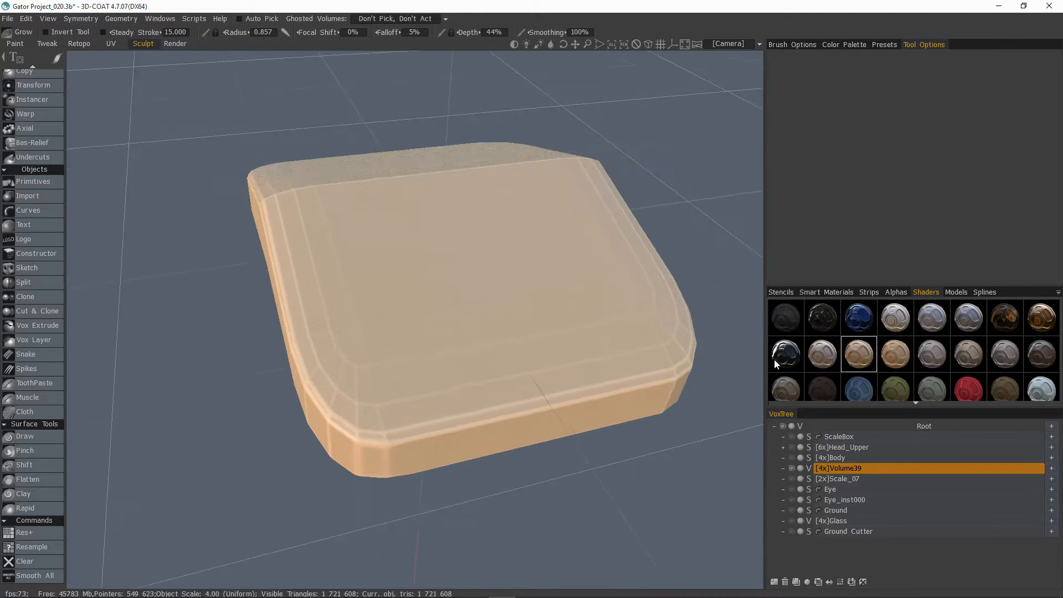
{"action": "left_click", "coordinate": [1004, 358]}
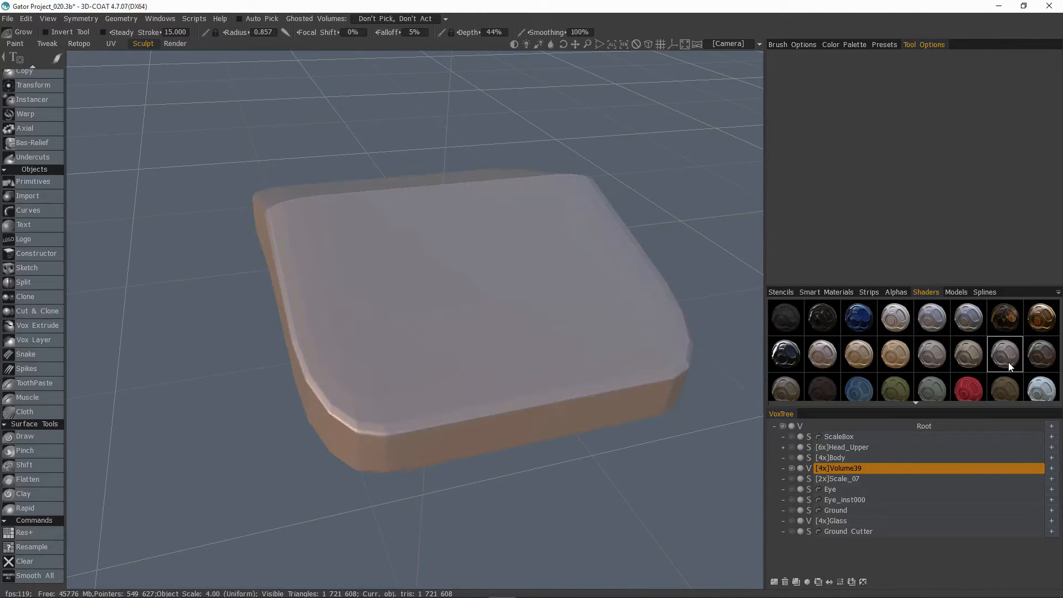
{"action": "left_click_drag", "start_coordinate": [480, 194], "coordinate": [471, 271], "text": "alt"}
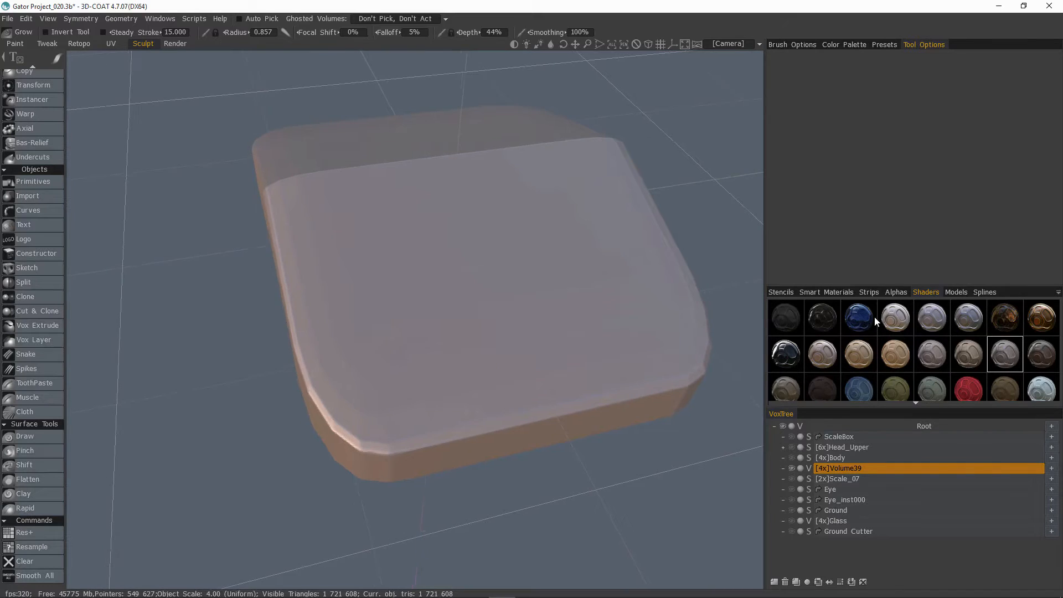
{"action": "mouse_move", "coordinate": [387, 476]}
{"action": "left_mouse_down", "text": "alt"}
{"action": "mouse_move", "coordinate": [377, 383]}
{"action": "mouse_move", "coordinate": [344, 339]}
{"action": "left_mouse_up", "text": "alt"}
{"action": "right_click_drag", "start_coordinate": [343, 340], "coordinate": [364, 349], "text": "alt"}
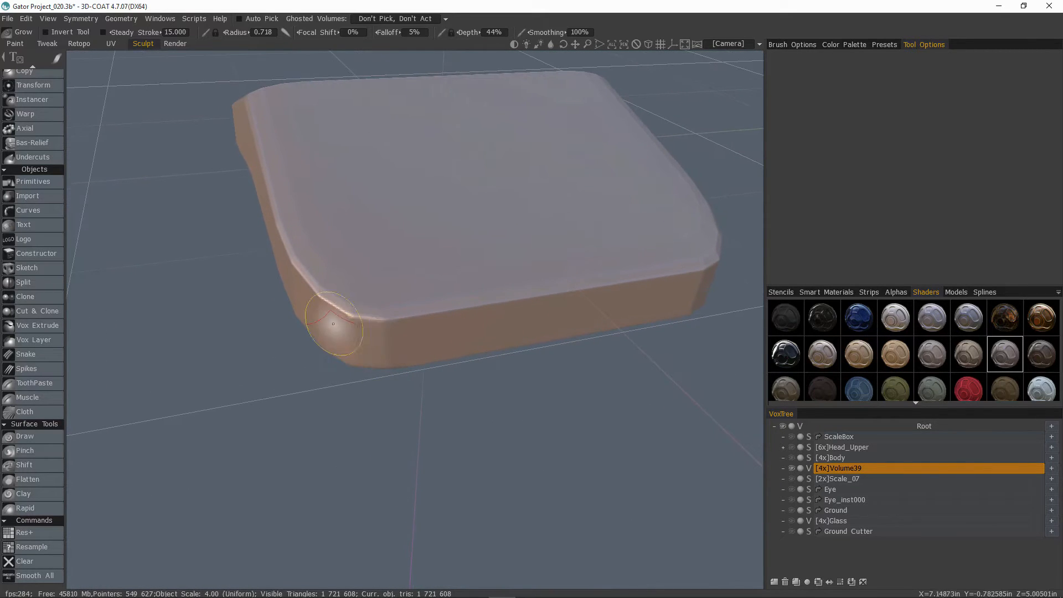
- Assign the pale green shader to the scale volume
{"action": "scroll", "coordinate": [873, 380], "scroll_direction": "down", "scroll_amount": 5}
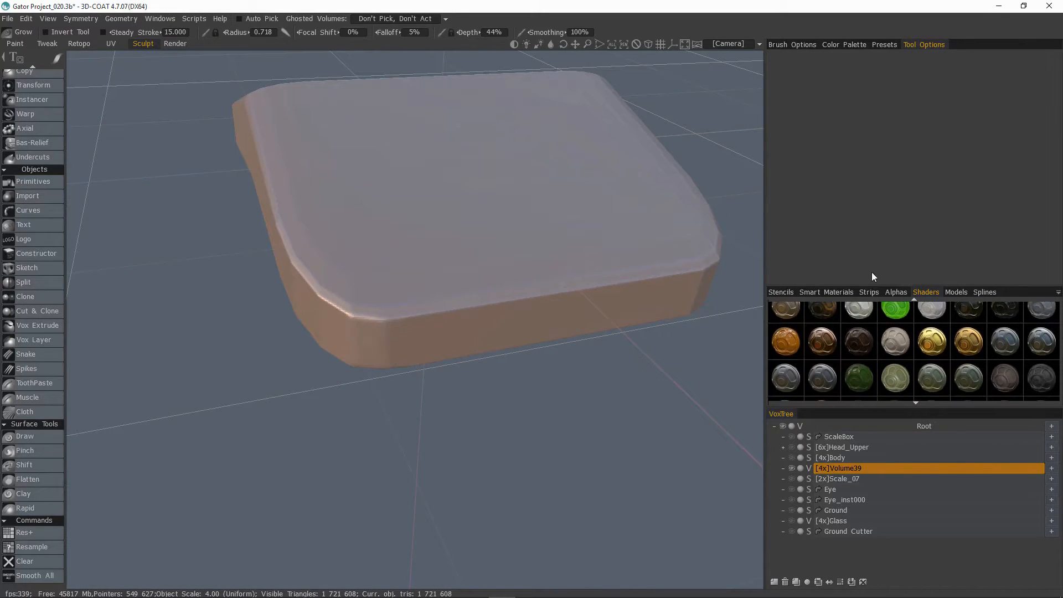
{"action": "left_click", "coordinate": [895, 379]}
{"action": "left_click_drag", "start_coordinate": [320, 331], "coordinate": [370, 330], "text": "alt"}
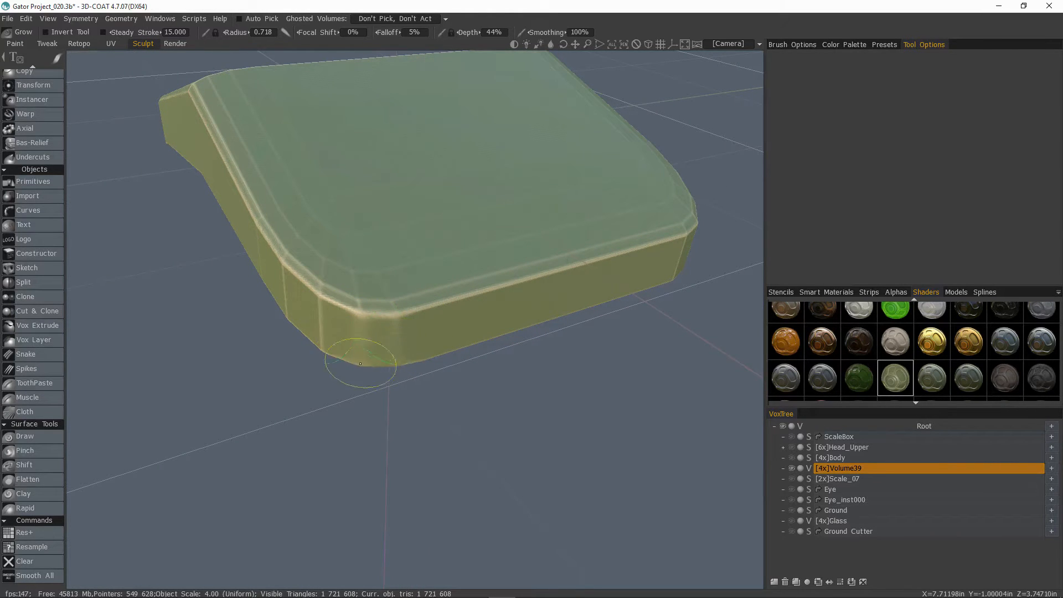
- Carve into the scale's lower front corner and smooth the top edge on both sides of that corner
{"action": "left_click_drag", "start_coordinate": [361, 364], "coordinate": [237, 347], "text": "ctrl"}
{"action": "mouse_move", "coordinate": [342, 343]}
{"action": "left_mouse_down", "text": "alt"}
{"action": "mouse_move", "coordinate": [328, 281]}
{"action": "mouse_move", "coordinate": [335, 293]}
{"action": "left_mouse_up", "text": "alt"}
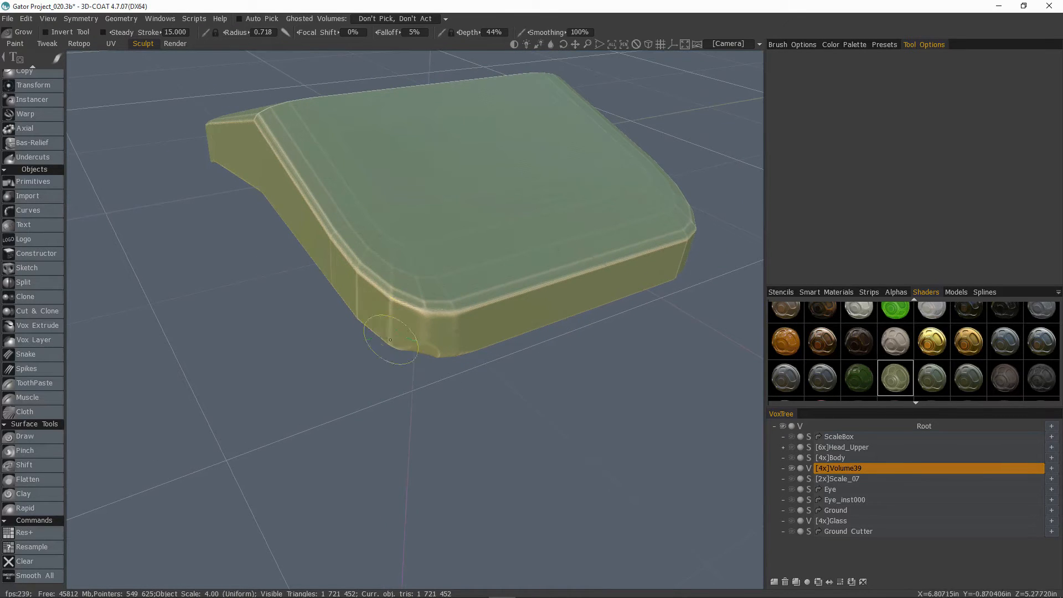
{"action": "left_click_drag", "start_coordinate": [392, 344], "coordinate": [368, 285], "text": "shift"}
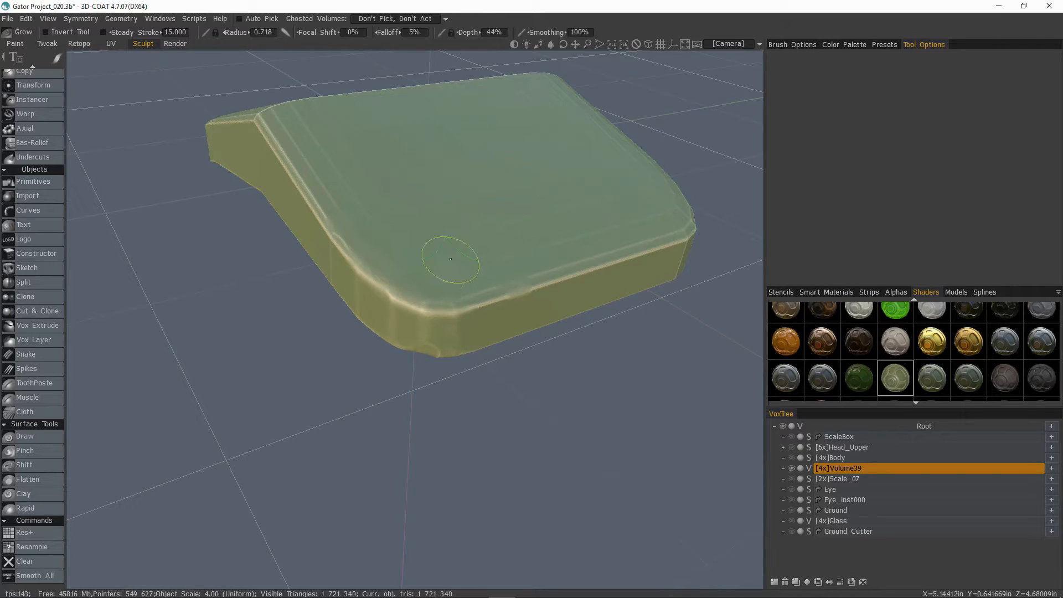
{"action": "left_click_drag", "start_coordinate": [450, 259], "coordinate": [326, 163], "text": "shift"}
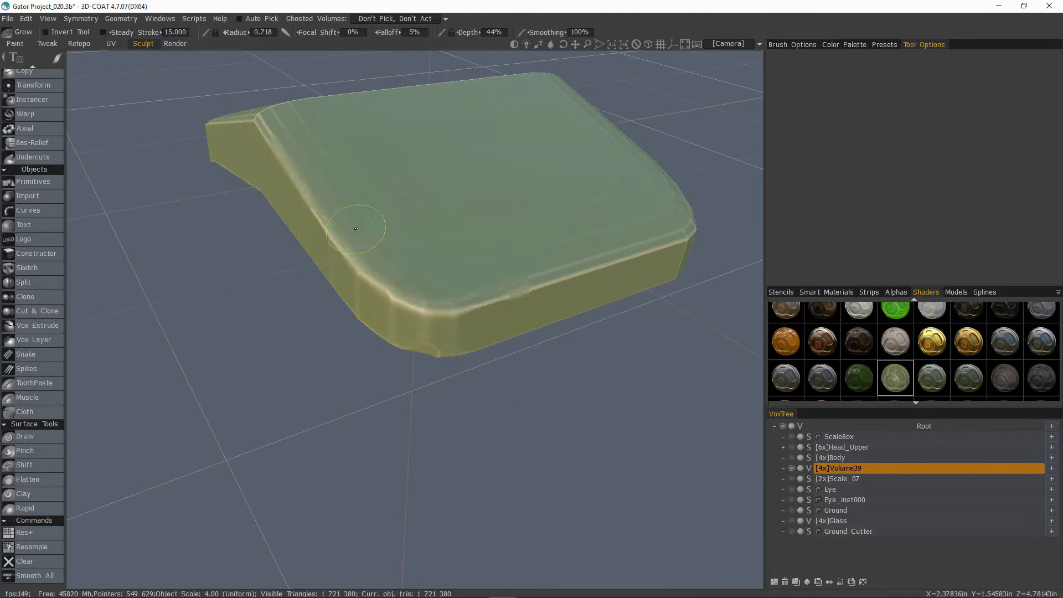
{"action": "left_click_drag", "start_coordinate": [534, 283], "coordinate": [449, 267], "text": "shift"}
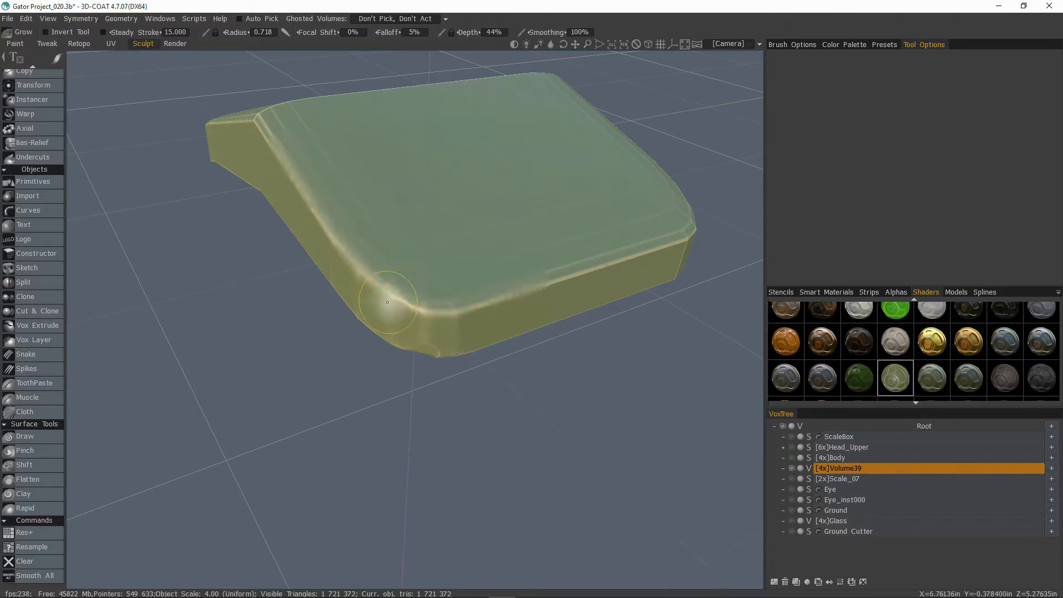
- Smooth the front top edge of the scale and continue around its opposite corner
{"action": "middle_click_drag", "start_coordinate": [525, 244], "coordinate": [446, 244]}
{"action": "left_click_drag", "start_coordinate": [446, 244], "coordinate": [410, 289], "text": "alt"}
{"action": "left_click_drag", "start_coordinate": [526, 314], "coordinate": [443, 315], "text": "shift"}
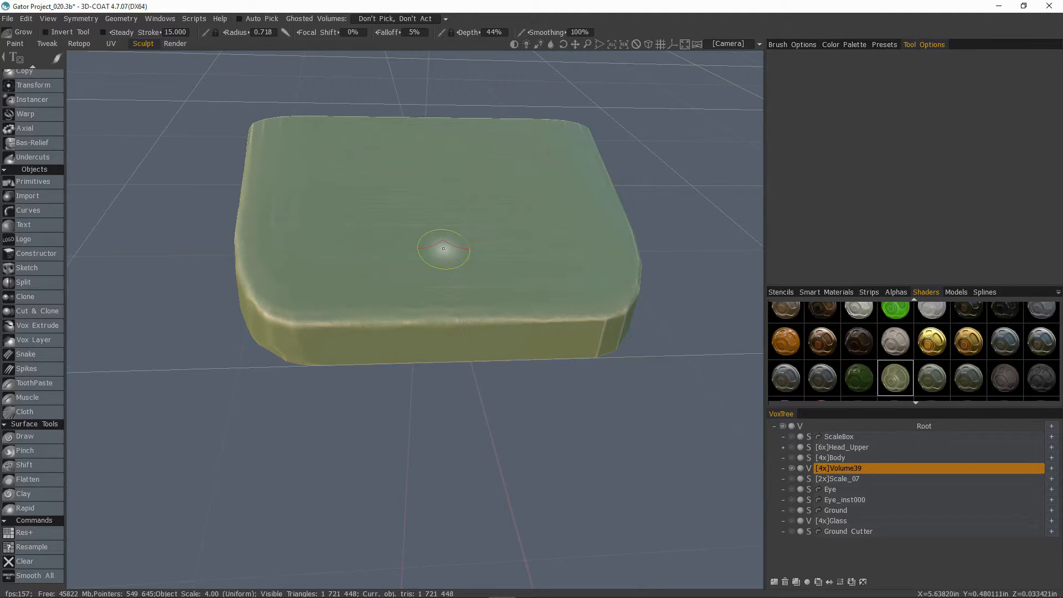
{"action": "left_click_drag", "start_coordinate": [443, 248], "coordinate": [583, 357], "text": "alt"}
{"action": "left_click_drag", "start_coordinate": [393, 296], "coordinate": [239, 345], "text": "alt"}
{"action": "mouse_move", "coordinate": [239, 347]}
{"action": "left_mouse_down", "text": "shift"}
{"action": "mouse_move", "coordinate": [315, 325]}
{"action": "mouse_move", "coordinate": [285, 334]}
{"action": "left_mouse_up", "text": "shift"}
{"action": "mouse_move", "coordinate": [423, 268]}
{"action": "left_mouse_down", "text": "alt"}
{"action": "mouse_move", "coordinate": [366, 264]}
{"action": "mouse_move", "coordinate": [422, 252]}
{"action": "left_mouse_up", "text": "alt"}
{"action": "left_click_drag", "start_coordinate": [424, 283], "coordinate": [493, 286], "text": "alt"}
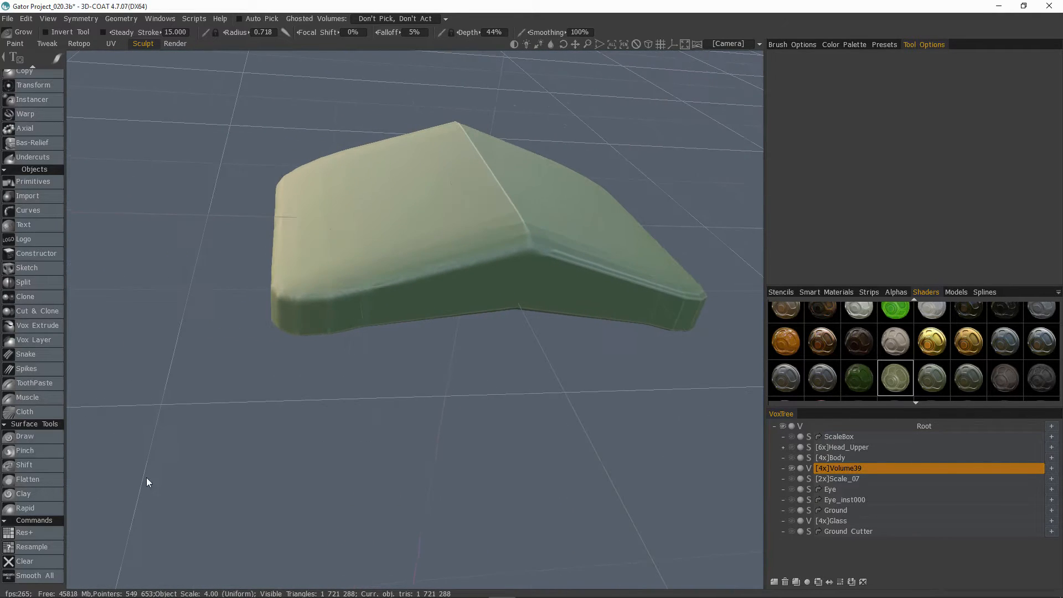
- Soften the whole scale with Smooth All and smooth the bevelled edges on its other half by hand
{"action": "left_click", "coordinate": [44, 577]}
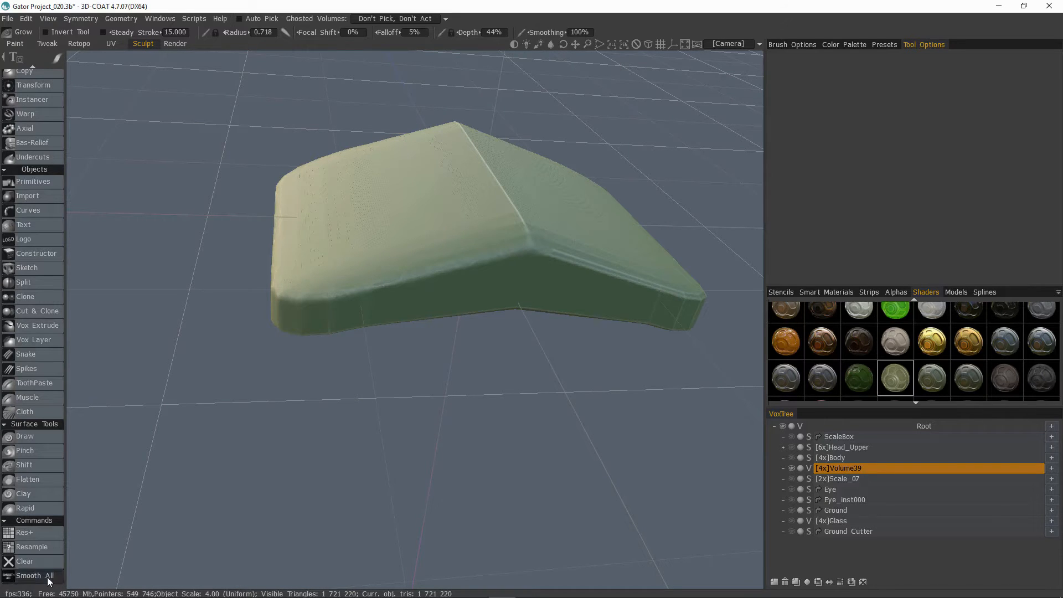
{"action": "mouse_move", "coordinate": [160, 553]}
{"action": "left_mouse_down", "text": "alt"}
{"action": "mouse_move", "coordinate": [280, 523]}
{"action": "mouse_move", "coordinate": [407, 362]}
{"action": "mouse_move", "coordinate": [441, 244]}
{"action": "mouse_move", "coordinate": [495, 292]}
{"action": "mouse_move", "coordinate": [375, 176]}
{"action": "mouse_move", "coordinate": [288, 238]}
{"action": "left_mouse_up", "text": "alt"}
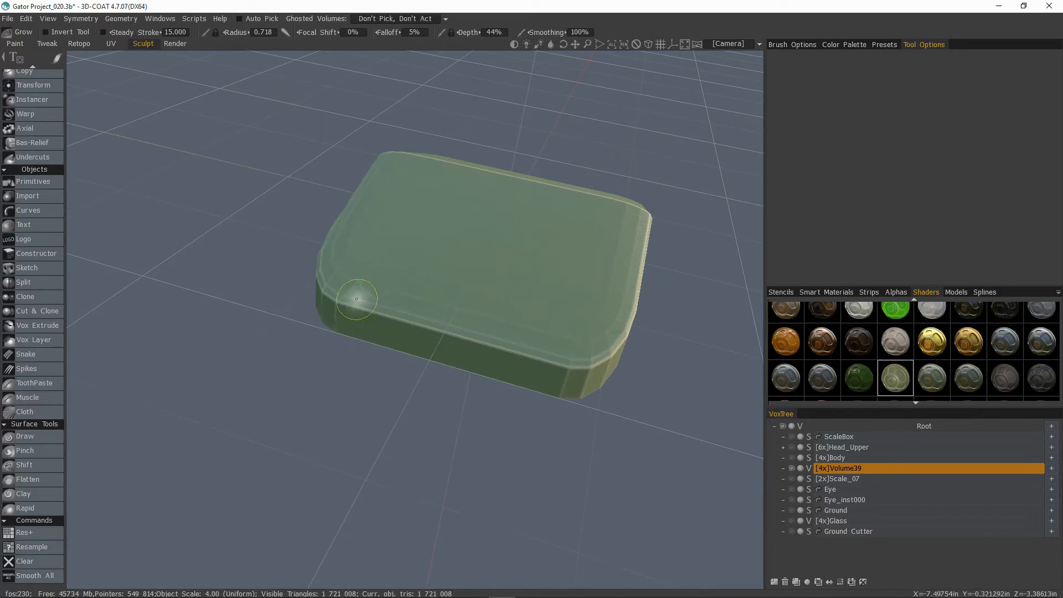
{"action": "mouse_move", "coordinate": [358, 321]}
{"action": "left_mouse_down", "text": "shift"}
{"action": "mouse_move", "coordinate": [315, 264]}
{"action": "mouse_move", "coordinate": [328, 298]}
{"action": "mouse_move", "coordinate": [409, 272]}
{"action": "left_mouse_up", "text": "shift"}
{"action": "left_click_drag", "start_coordinate": [308, 236], "coordinate": [311, 257], "text": "shift"}
{"action": "mouse_move", "coordinate": [500, 321]}
{"action": "left_mouse_down", "text": "alt"}
{"action": "mouse_move", "coordinate": [496, 334]}
{"action": "mouse_move", "coordinate": [399, 368]}
{"action": "left_mouse_up", "text": "alt"}
{"action": "mouse_move", "coordinate": [482, 304]}
{"action": "left_mouse_down", "text": "shift"}
{"action": "mouse_move", "coordinate": [535, 328]}
{"action": "mouse_move", "coordinate": [548, 301]}
{"action": "mouse_move", "coordinate": [471, 328]}
{"action": "left_mouse_up", "text": "shift"}
{"action": "left_click_drag", "start_coordinate": [472, 338], "coordinate": [520, 334], "text": "shift"}
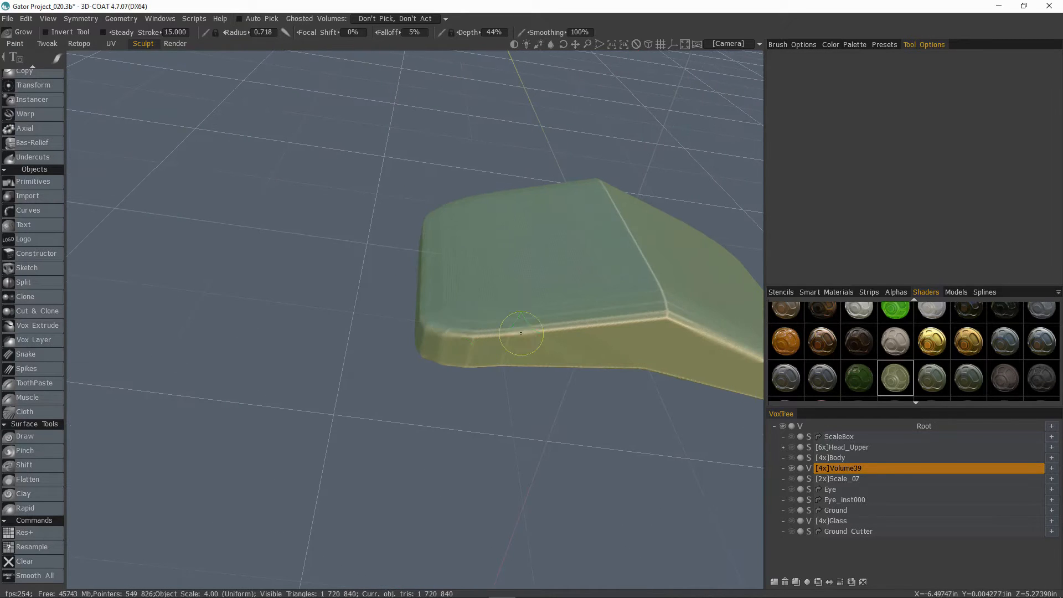
{"action": "mouse_move", "coordinate": [456, 312]}
{"action": "left_mouse_down", "text": "alt"}
{"action": "mouse_move", "coordinate": [510, 349]}
{"action": "mouse_move", "coordinate": [540, 310]}
{"action": "mouse_move", "coordinate": [603, 384]}
{"action": "left_mouse_up", "text": "alt"}
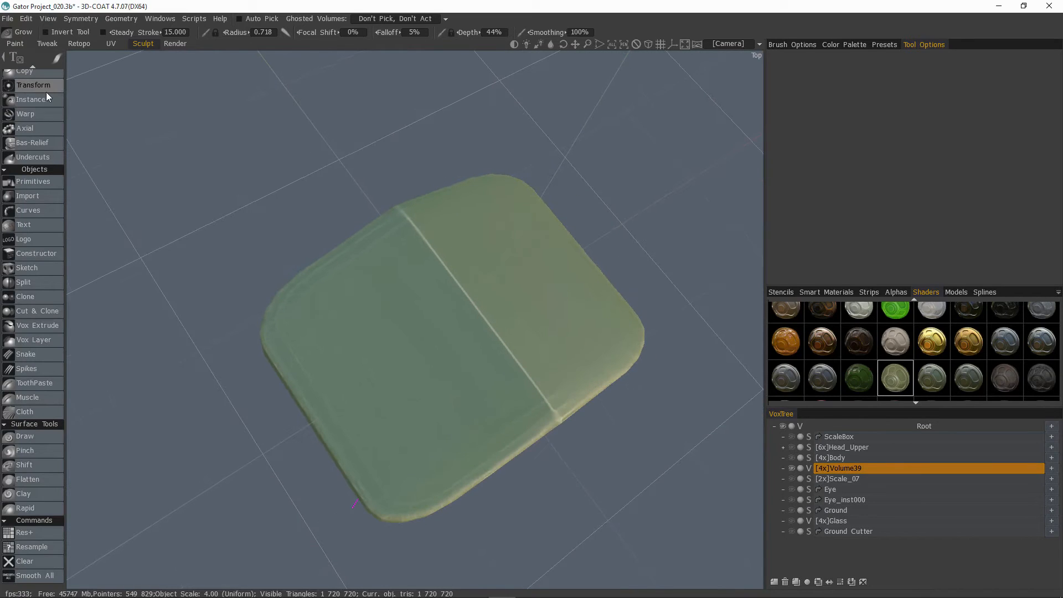
- Enlarge the brush radius to 1.390 and convert the scale volume from voxel to surface mode
{"action": "scroll", "coordinate": [47, 94], "scroll_direction": "up", "scroll_amount": 6}
{"action": "left_click_drag", "start_coordinate": [515, 378], "coordinate": [440, 296], "text": "alt"}
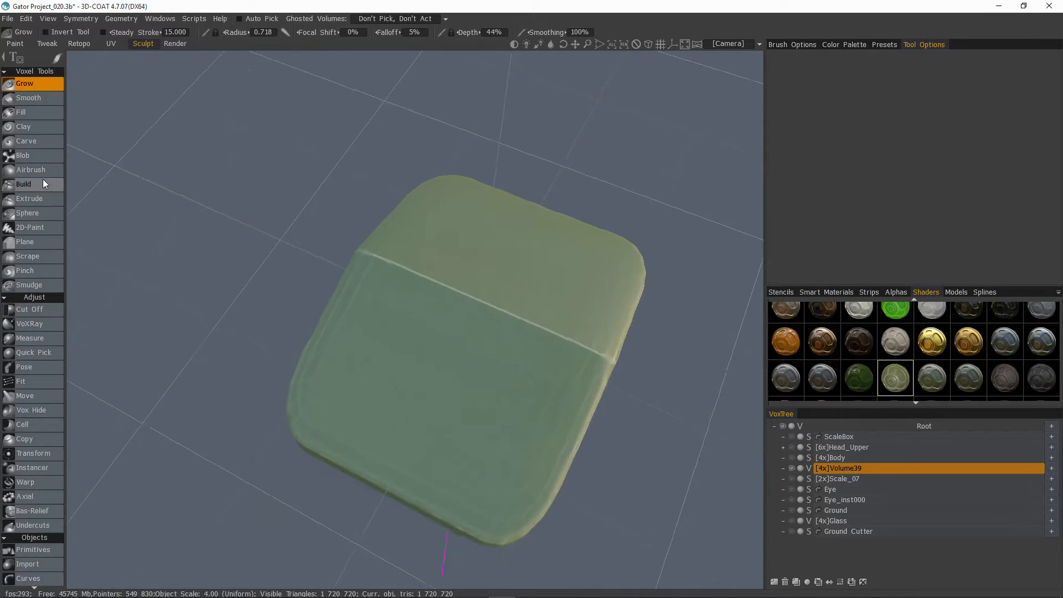
{"action": "left_click_drag", "start_coordinate": [45, 184], "coordinate": [143, 176], "text": "alt"}
{"action": "right_click_drag", "start_coordinate": [415, 283], "coordinate": [498, 266]}
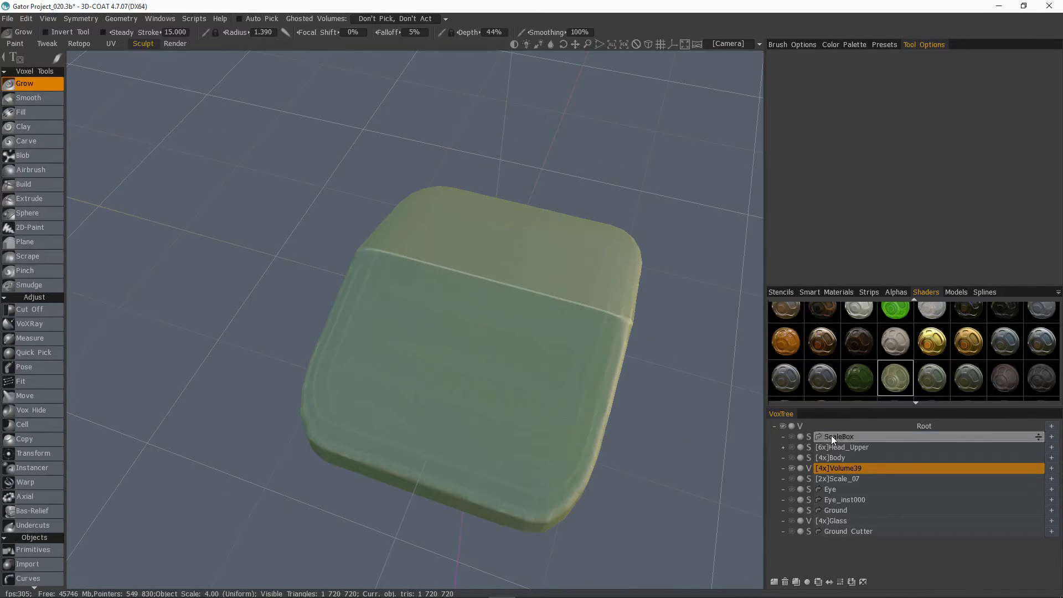
{"action": "left_click", "coordinate": [808, 468]}
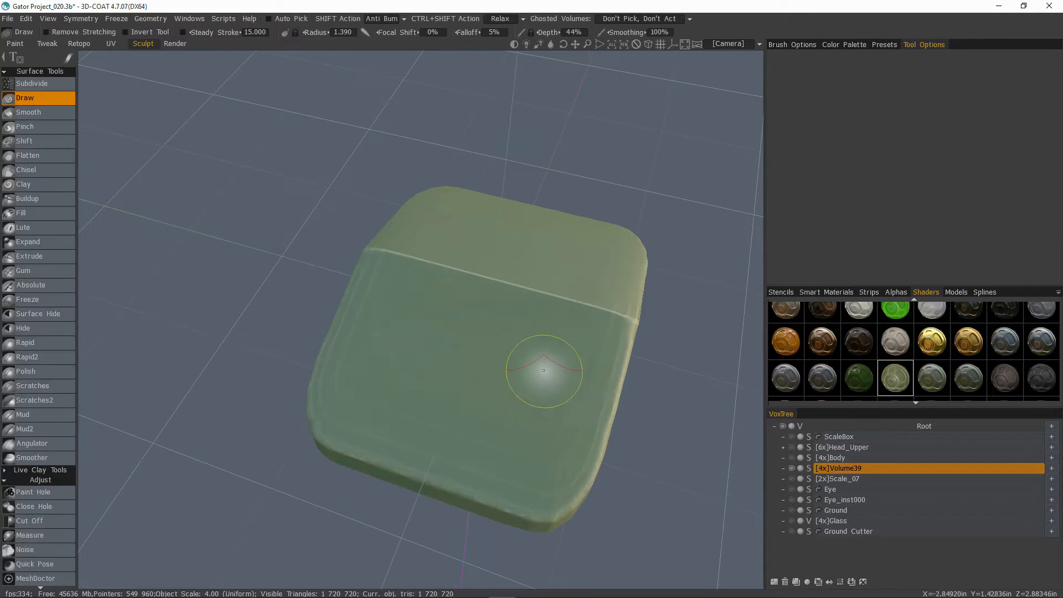
- Choose the Buildup tool with the first soft round alpha at 50% depth
{"action": "mouse_move", "coordinate": [567, 352]}
{"action": "left_mouse_down", "text": "alt"}
{"action": "mouse_move", "coordinate": [812, 478]}
{"action": "mouse_move", "coordinate": [745, 398]}
{"action": "mouse_move", "coordinate": [513, 315]}
{"action": "mouse_move", "coordinate": [586, 337]}
{"action": "left_mouse_up", "text": "alt"}
{"action": "left_click", "coordinate": [40, 199]}
{"action": "left_click_drag", "start_coordinate": [486, 323], "coordinate": [792, 401], "text": "alt"}
{"action": "left_click", "coordinate": [896, 292]}
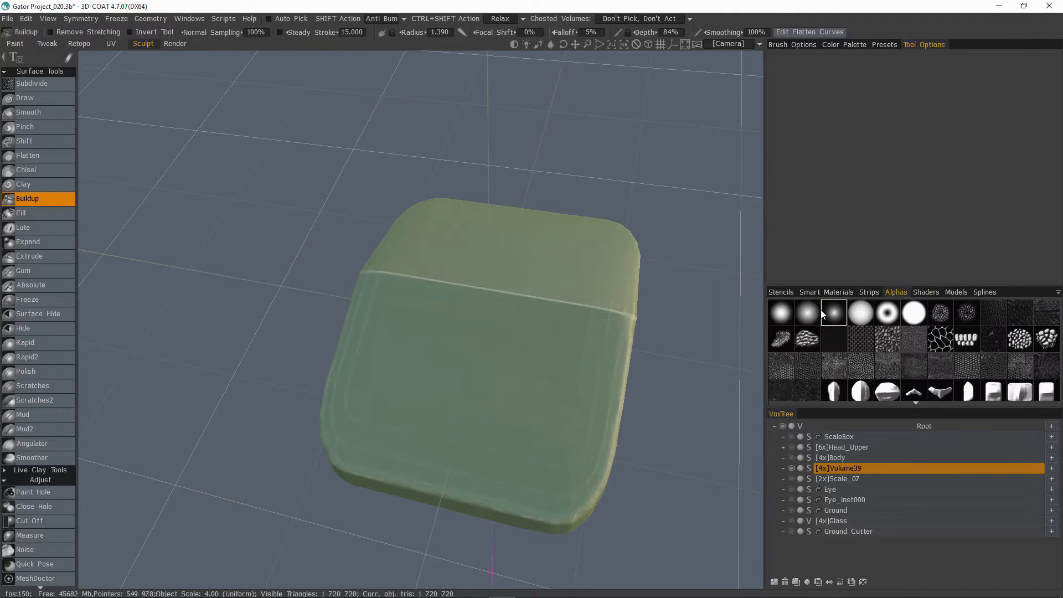
{"action": "left_click", "coordinate": [781, 313]}
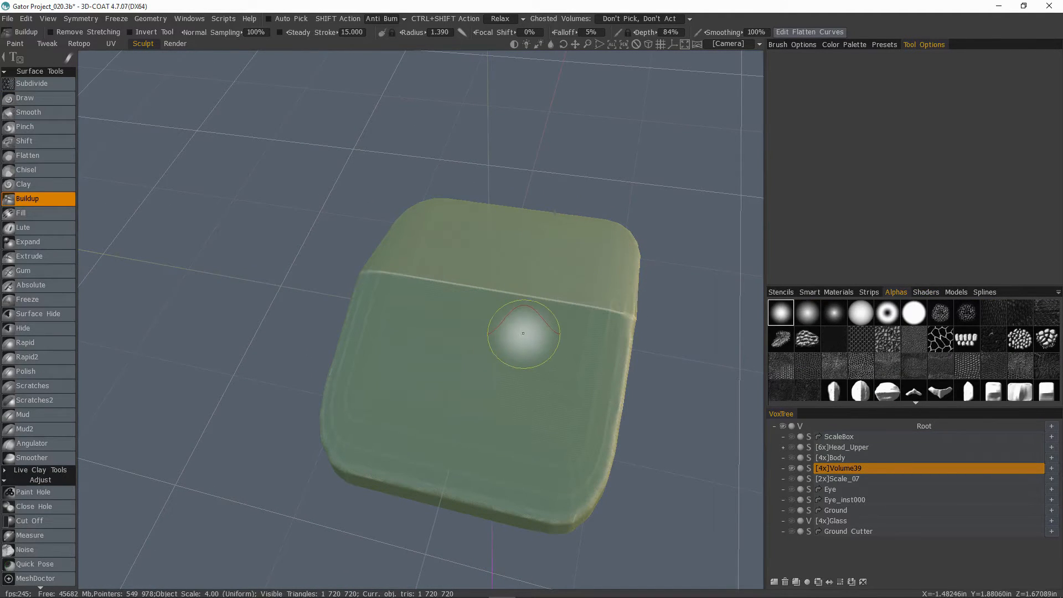
{"action": "left_click_drag", "start_coordinate": [562, 346], "coordinate": [500, 309], "text": "alt"}
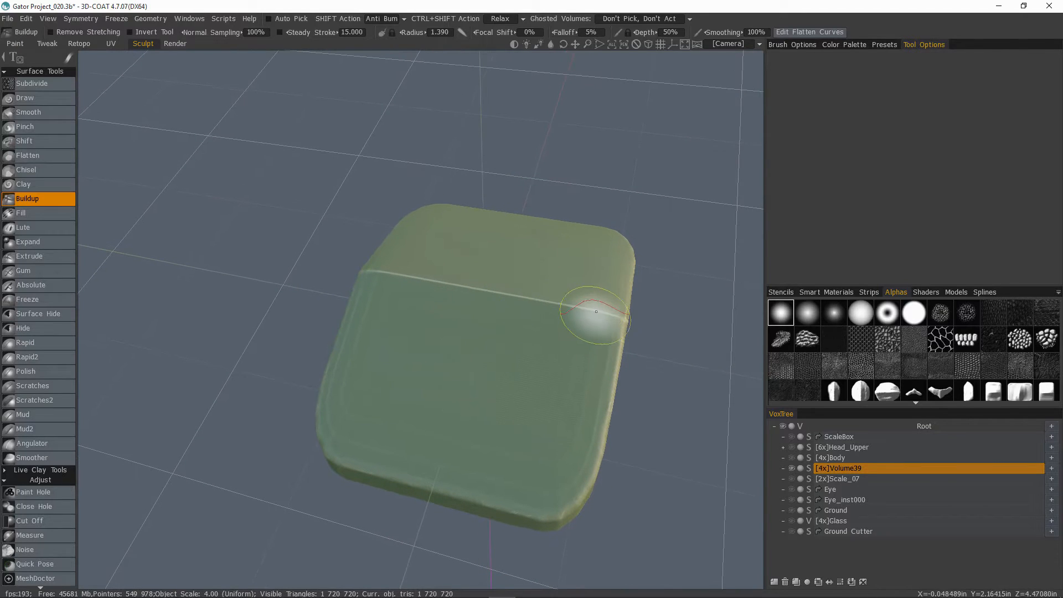
- Build up a raised ridge across the scale along its central crease
{"action": "left_click_drag", "start_coordinate": [408, 284], "coordinate": [426, 284], "text": "alt"}
{"action": "left_click_drag", "start_coordinate": [532, 312], "coordinate": [410, 269]}
{"action": "mouse_move", "coordinate": [554, 339]}
{"action": "left_mouse_down", "text": "alt"}
{"action": "mouse_move", "coordinate": [576, 301]}
{"action": "mouse_move", "coordinate": [593, 301]}
{"action": "mouse_move", "coordinate": [572, 295]}
{"action": "left_mouse_up", "text": "alt"}
{"action": "mouse_move", "coordinate": [487, 271]}
{"action": "left_mouse_down", "text": "alt"}
{"action": "mouse_move", "coordinate": [482, 307]}
{"action": "mouse_move", "coordinate": [446, 282]}
{"action": "mouse_move", "coordinate": [447, 270]}
{"action": "left_mouse_up", "text": "alt"}
{"action": "left_click_drag", "start_coordinate": [493, 283], "coordinate": [562, 294]}
{"action": "left_click_drag", "start_coordinate": [483, 284], "coordinate": [485, 295], "text": "alt"}
- Display the alligator skin reference image and extend the ridge toward both sides, enlarging the brush radius to 1.555
{"action": "left_click", "coordinate": [850, 46]}
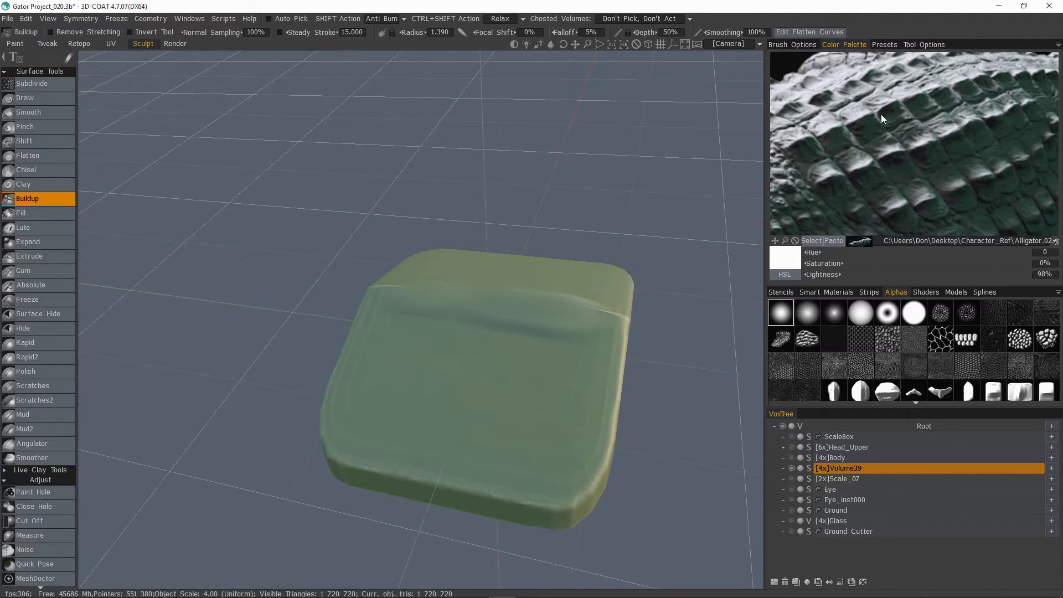
{"action": "left_click_drag", "start_coordinate": [637, 232], "coordinate": [497, 252], "text": "alt"}
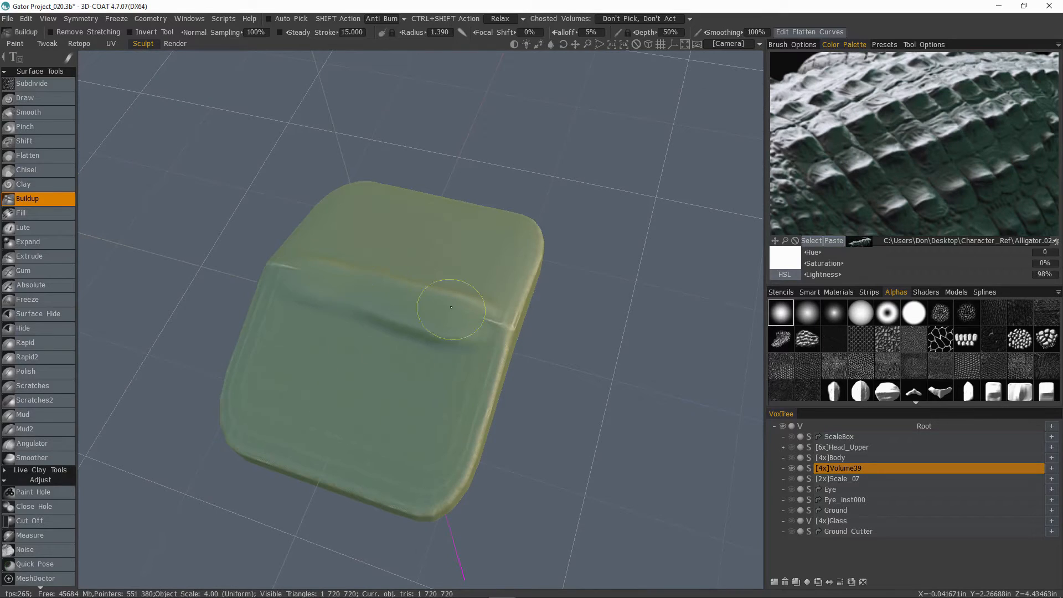
{"action": "left_click_drag", "start_coordinate": [451, 307], "coordinate": [391, 297], "text": "alt"}
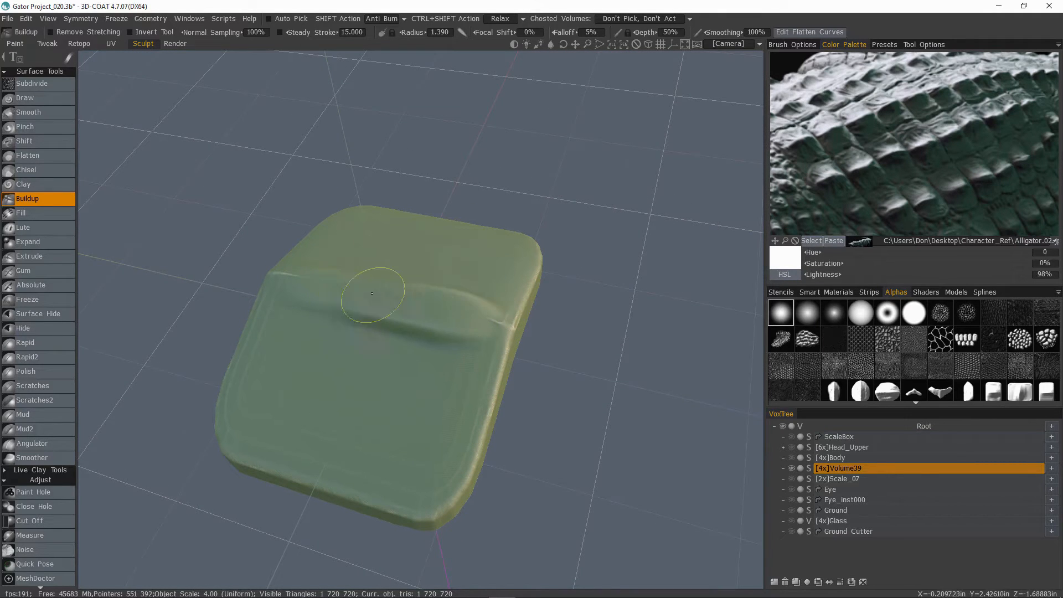
{"action": "left_click_drag", "start_coordinate": [400, 297], "coordinate": [300, 313], "text": "alt"}
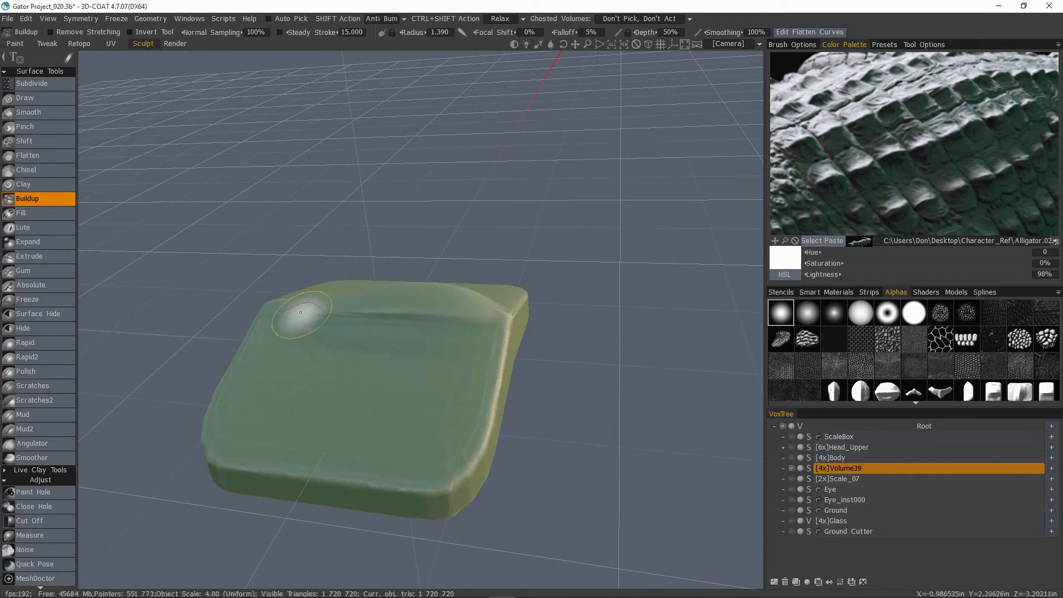
{"action": "mouse_move", "coordinate": [437, 335]}
{"action": "left_mouse_down", "text": "alt"}
{"action": "mouse_move", "coordinate": [344, 324]}
{"action": "mouse_move", "coordinate": [432, 447]}
{"action": "mouse_move", "coordinate": [276, 437]}
{"action": "mouse_move", "coordinate": [247, 384]}
{"action": "mouse_move", "coordinate": [303, 426]}
{"action": "mouse_move", "coordinate": [413, 344]}
{"action": "mouse_move", "coordinate": [310, 332]}
{"action": "mouse_move", "coordinate": [356, 320]}
{"action": "mouse_move", "coordinate": [325, 311]}
{"action": "mouse_move", "coordinate": [439, 344]}
{"action": "mouse_move", "coordinate": [406, 333]}
{"action": "left_mouse_up", "text": "alt"}
{"action": "left_click_drag", "start_coordinate": [310, 271], "coordinate": [408, 297], "text": "alt"}
{"action": "right_click_drag", "start_coordinate": [332, 270], "coordinate": [388, 268]}
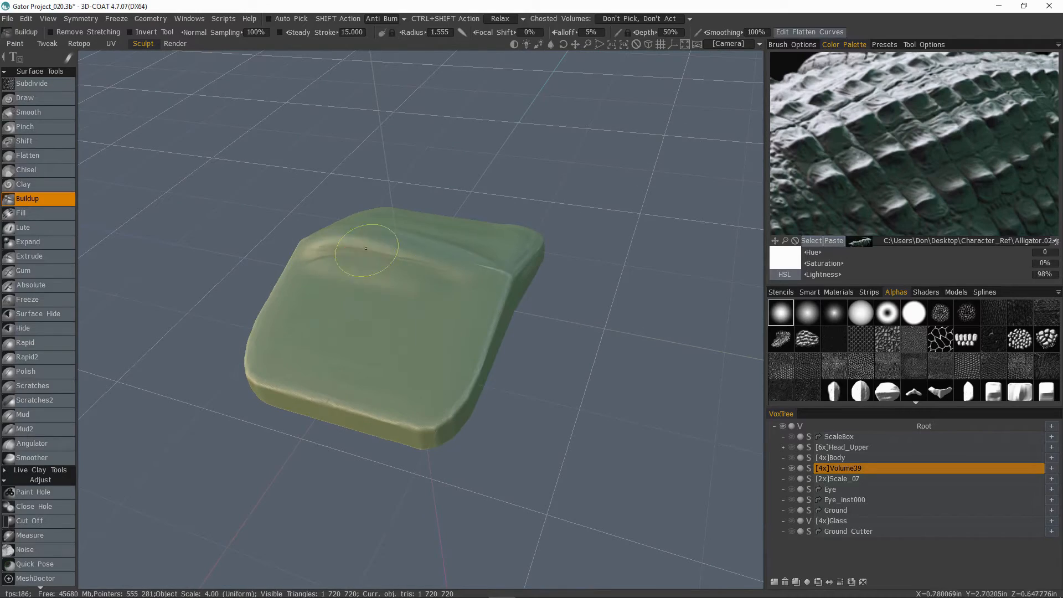
- Reduce the Buildup radius to 0.860 and thicken the scale's rim along the front edge and corners
{"action": "left_click_drag", "start_coordinate": [411, 258], "coordinate": [337, 292], "text": "alt"}
{"action": "mouse_move", "coordinate": [413, 336]}
{"action": "left_mouse_down", "text": "alt"}
{"action": "mouse_move", "coordinate": [281, 340]}
{"action": "mouse_move", "coordinate": [416, 326]}
{"action": "left_mouse_up", "text": "alt"}
{"action": "mouse_move", "coordinate": [288, 283]}
{"action": "left_mouse_down", "text": "alt"}
{"action": "mouse_move", "coordinate": [367, 344]}
{"action": "mouse_move", "coordinate": [570, 380]}
{"action": "mouse_move", "coordinate": [430, 379]}
{"action": "mouse_move", "coordinate": [450, 356]}
{"action": "mouse_move", "coordinate": [511, 333]}
{"action": "mouse_move", "coordinate": [486, 350]}
{"action": "left_mouse_up", "text": "alt"}
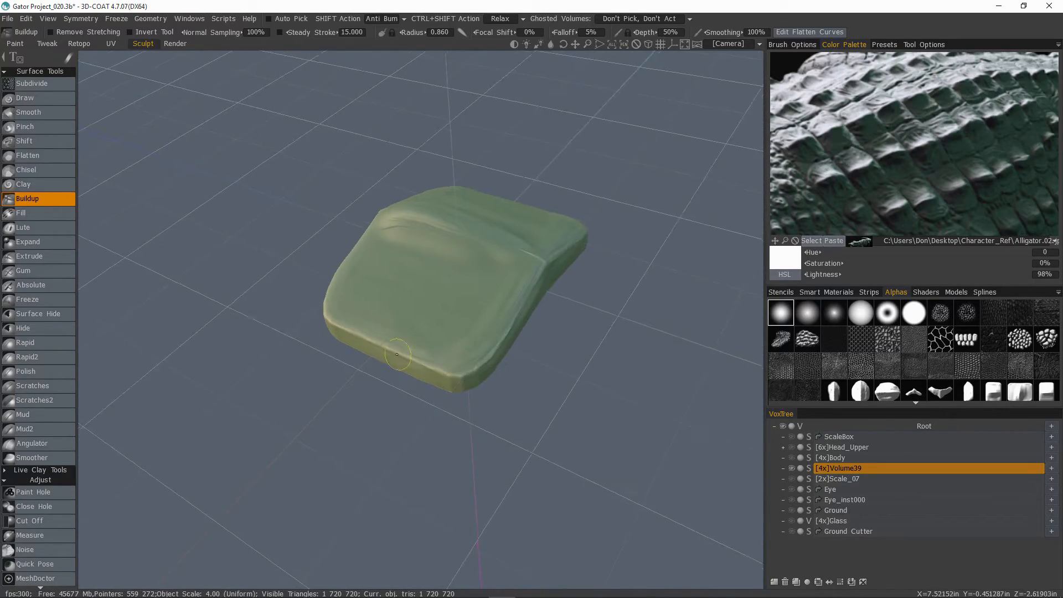
{"action": "mouse_move", "coordinate": [396, 353]}
{"action": "left_mouse_down", "text": "alt"}
{"action": "mouse_move", "coordinate": [398, 315]}
{"action": "mouse_move", "coordinate": [408, 325]}
{"action": "mouse_move", "coordinate": [438, 299]}
{"action": "mouse_move", "coordinate": [403, 315]}
{"action": "mouse_move", "coordinate": [386, 343]}
{"action": "left_mouse_up", "text": "alt"}
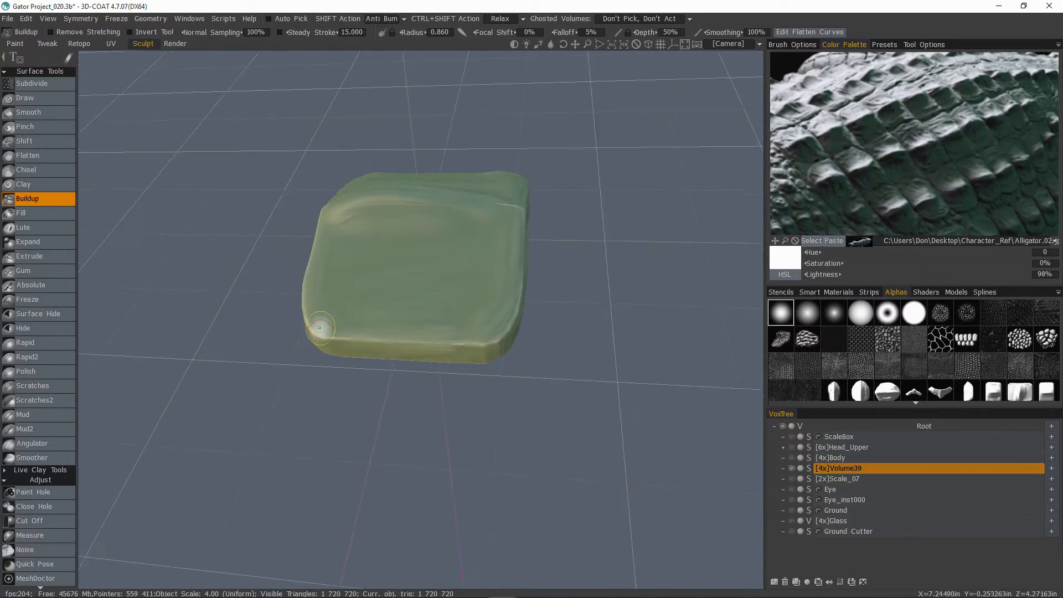
{"action": "mouse_move", "coordinate": [319, 328]}
{"action": "left_mouse_down", "text": "alt"}
{"action": "mouse_move", "coordinate": [340, 325]}
{"action": "mouse_move", "coordinate": [309, 311]}
{"action": "mouse_move", "coordinate": [458, 434]}
{"action": "mouse_move", "coordinate": [450, 372]}
{"action": "mouse_move", "coordinate": [587, 465]}
{"action": "mouse_move", "coordinate": [561, 437]}
{"action": "mouse_move", "coordinate": [540, 448]}
{"action": "mouse_move", "coordinate": [621, 432]}
{"action": "mouse_move", "coordinate": [354, 434]}
{"action": "mouse_move", "coordinate": [313, 304]}
{"action": "mouse_move", "coordinate": [259, 322]}
{"action": "mouse_move", "coordinate": [237, 316]}
{"action": "mouse_move", "coordinate": [272, 321]}
{"action": "mouse_move", "coordinate": [196, 289]}
{"action": "mouse_move", "coordinate": [280, 302]}
{"action": "mouse_move", "coordinate": [320, 285]}
{"action": "left_mouse_up", "text": "alt"}
- Carve a hollow beneath the ridge with the inverted Draw tool, using the second soft round alpha and 29% falloff
{"action": "left_click_drag", "start_coordinate": [409, 362], "coordinate": [145, 78], "text": "alt"}
{"action": "left_click", "coordinate": [132, 33]}
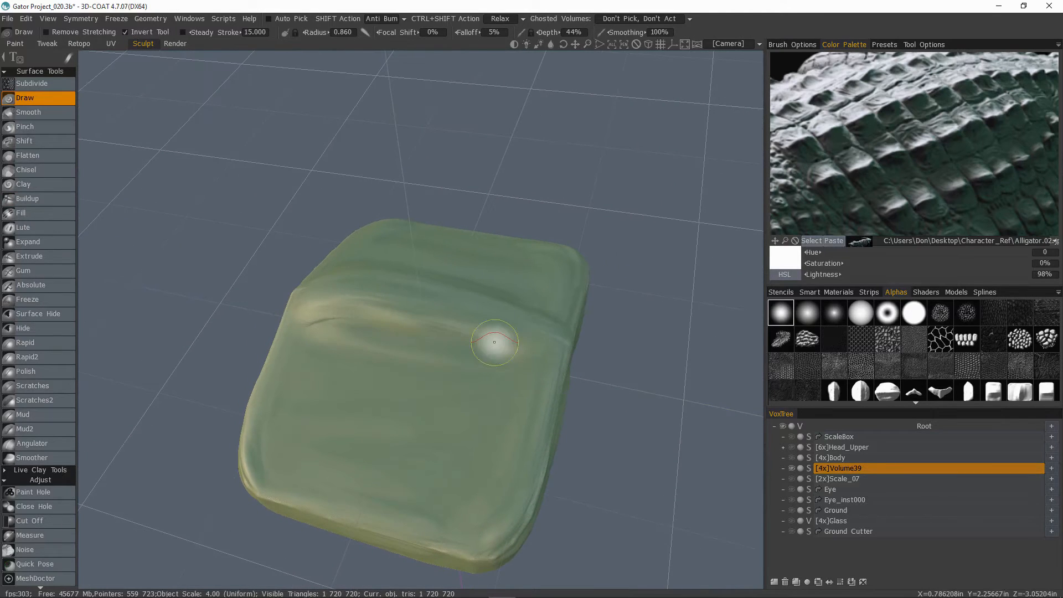
{"action": "mouse_move", "coordinate": [427, 323]}
{"action": "left_mouse_down", "text": "alt"}
{"action": "mouse_move", "coordinate": [483, 363]}
{"action": "mouse_move", "coordinate": [332, 334]}
{"action": "mouse_move", "coordinate": [387, 350]}
{"action": "left_mouse_up", "text": "alt"}
{"action": "left_click", "coordinate": [811, 316]}
{"action": "mouse_move", "coordinate": [576, 326]}
{"action": "left_mouse_down", "text": "alt"}
{"action": "mouse_move", "coordinate": [546, 332]}
{"action": "mouse_move", "coordinate": [469, 415]}
{"action": "mouse_move", "coordinate": [387, 382]}
{"action": "left_mouse_up", "text": "alt"}
{"action": "mouse_move", "coordinate": [321, 334]}
{"action": "left_mouse_down"}
{"action": "mouse_move", "coordinate": [477, 394]}
{"action": "mouse_move", "coordinate": [341, 330]}
{"action": "mouse_move", "coordinate": [332, 408]}
{"action": "mouse_move", "coordinate": [405, 402]}
{"action": "mouse_move", "coordinate": [392, 378]}
{"action": "mouse_move", "coordinate": [357, 365]}
{"action": "mouse_move", "coordinate": [350, 397]}
{"action": "mouse_move", "coordinate": [332, 351]}
{"action": "mouse_move", "coordinate": [423, 363]}
{"action": "mouse_move", "coordinate": [474, 432]}
{"action": "mouse_move", "coordinate": [527, 414]}
{"action": "mouse_move", "coordinate": [450, 423]}
{"action": "mouse_move", "coordinate": [518, 406]}
{"action": "mouse_move", "coordinate": [422, 398]}
{"action": "mouse_move", "coordinate": [451, 356]}
{"action": "mouse_move", "coordinate": [483, 196]}
{"action": "left_mouse_up"}
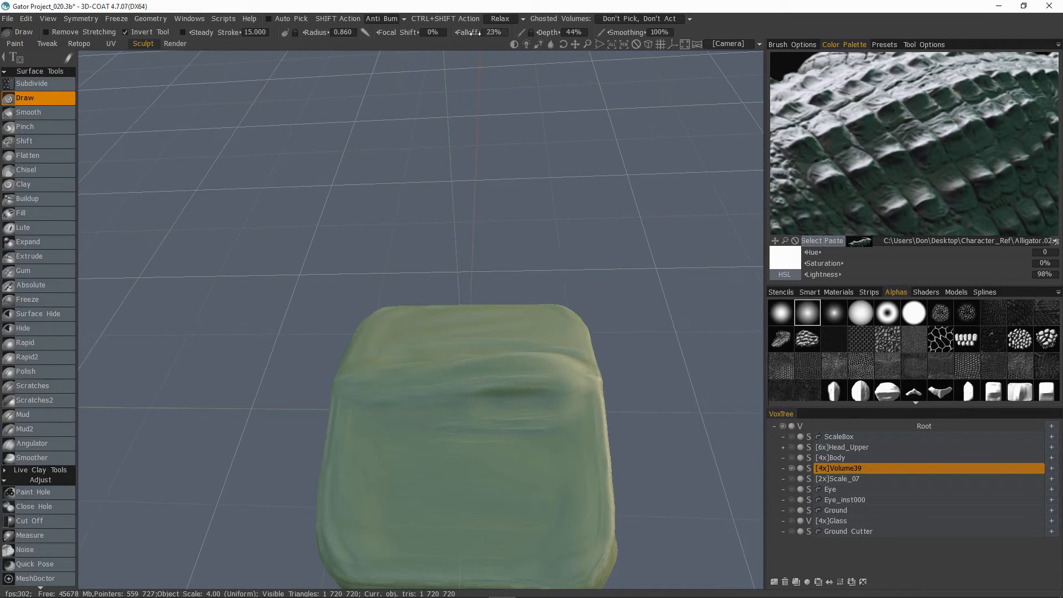
{"action": "mouse_move", "coordinate": [560, 224]}
{"action": "left_mouse_down", "text": "alt"}
{"action": "mouse_move", "coordinate": [526, 384]}
{"action": "mouse_move", "coordinate": [540, 393]}
{"action": "mouse_move", "coordinate": [531, 367]}
{"action": "left_mouse_up", "text": "alt"}
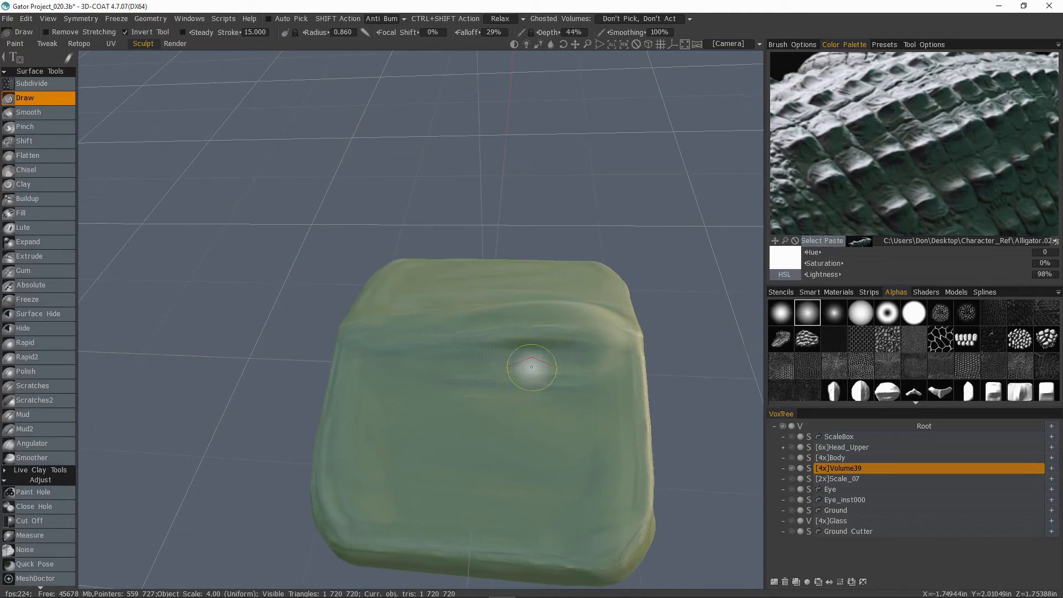
{"action": "left_click_drag", "start_coordinate": [591, 344], "coordinate": [516, 363], "text": "alt"}
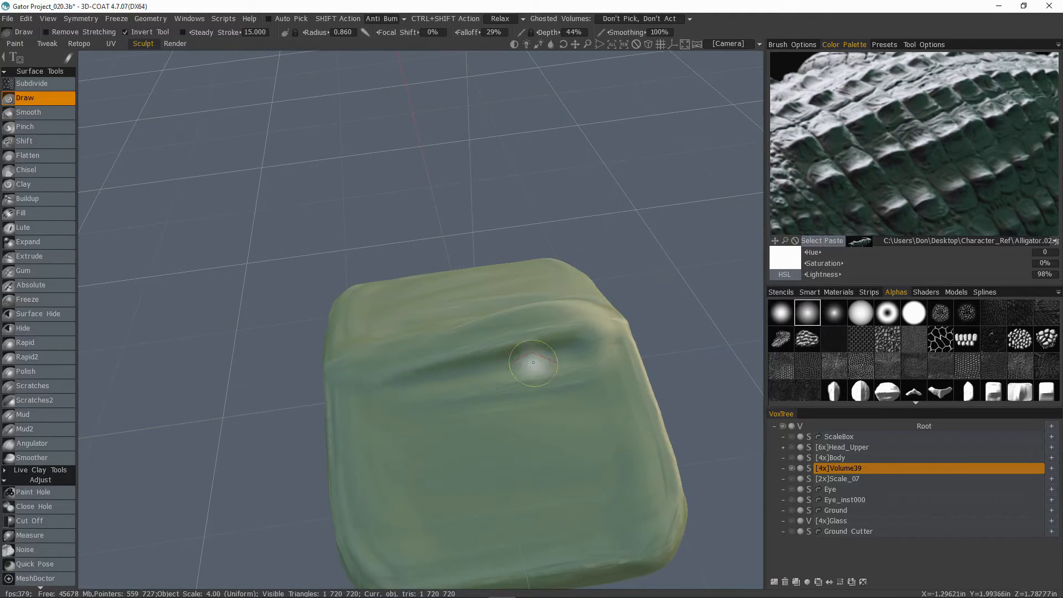
- Sharpen the central ridge with the Pinch tool at 0% depth, enlarging the radius to 1.914
{"action": "mouse_move", "coordinate": [579, 335]}
{"action": "left_mouse_down", "text": "alt"}
{"action": "mouse_move", "coordinate": [392, 318]}
{"action": "mouse_move", "coordinate": [116, 129]}
{"action": "mouse_move", "coordinate": [39, 130]}
{"action": "left_mouse_up", "text": "alt"}
{"action": "left_click", "coordinate": [40, 130]}
{"action": "mouse_move", "coordinate": [421, 310]}
{"action": "left_mouse_down", "text": "alt"}
{"action": "mouse_move", "coordinate": [481, 356]}
{"action": "mouse_move", "coordinate": [439, 327]}
{"action": "mouse_move", "coordinate": [474, 408]}
{"action": "mouse_move", "coordinate": [413, 347]}
{"action": "mouse_move", "coordinate": [487, 308]}
{"action": "mouse_move", "coordinate": [426, 368]}
{"action": "mouse_move", "coordinate": [491, 374]}
{"action": "mouse_move", "coordinate": [493, 390]}
{"action": "left_mouse_up", "text": "alt"}
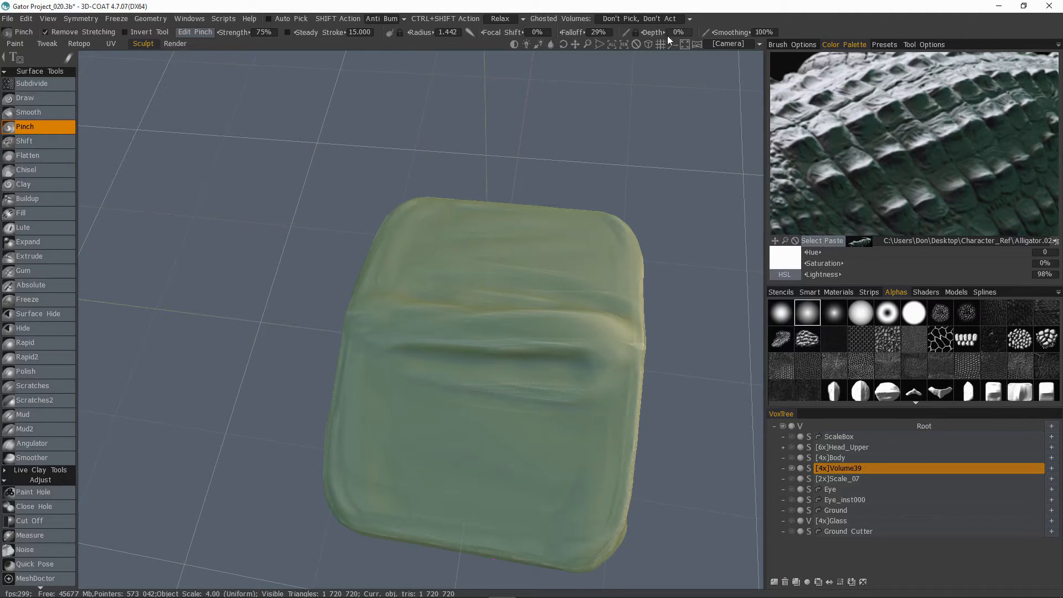
{"action": "left_click_drag", "start_coordinate": [498, 387], "coordinate": [553, 333], "text": "alt"}
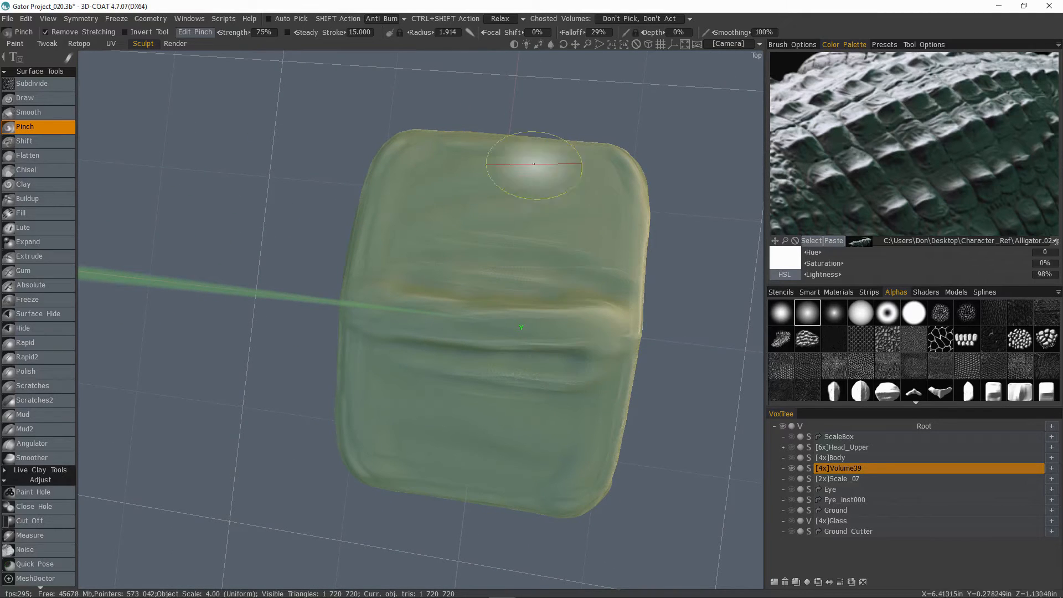
{"action": "left_click_drag", "start_coordinate": [533, 164], "coordinate": [571, 342], "text": "alt"}
{"action": "left_click_drag", "start_coordinate": [374, 319], "coordinate": [592, 332]}
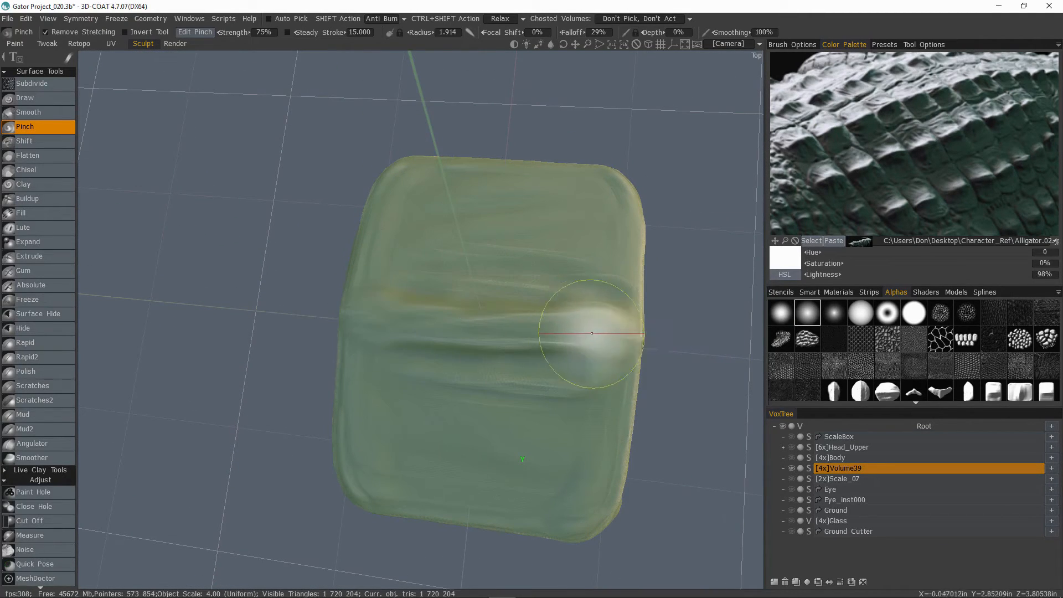
- Pinch the creases along the central ridge with a radius of 0.983, and raise the Pinch depth to 31%
{"action": "mouse_move", "coordinate": [349, 313]}
{"action": "left_mouse_down", "text": "alt"}
{"action": "mouse_move", "coordinate": [343, 332]}
{"action": "mouse_move", "coordinate": [265, 346]}
{"action": "mouse_move", "coordinate": [280, 349]}
{"action": "left_mouse_up", "text": "alt"}
{"action": "mouse_move", "coordinate": [390, 334]}
{"action": "left_mouse_down"}
{"action": "mouse_move", "coordinate": [586, 336]}
{"action": "mouse_move", "coordinate": [408, 347]}
{"action": "mouse_move", "coordinate": [332, 320]}
{"action": "mouse_move", "coordinate": [359, 323]}
{"action": "mouse_move", "coordinate": [351, 297]}
{"action": "mouse_move", "coordinate": [542, 338]}
{"action": "left_mouse_up"}
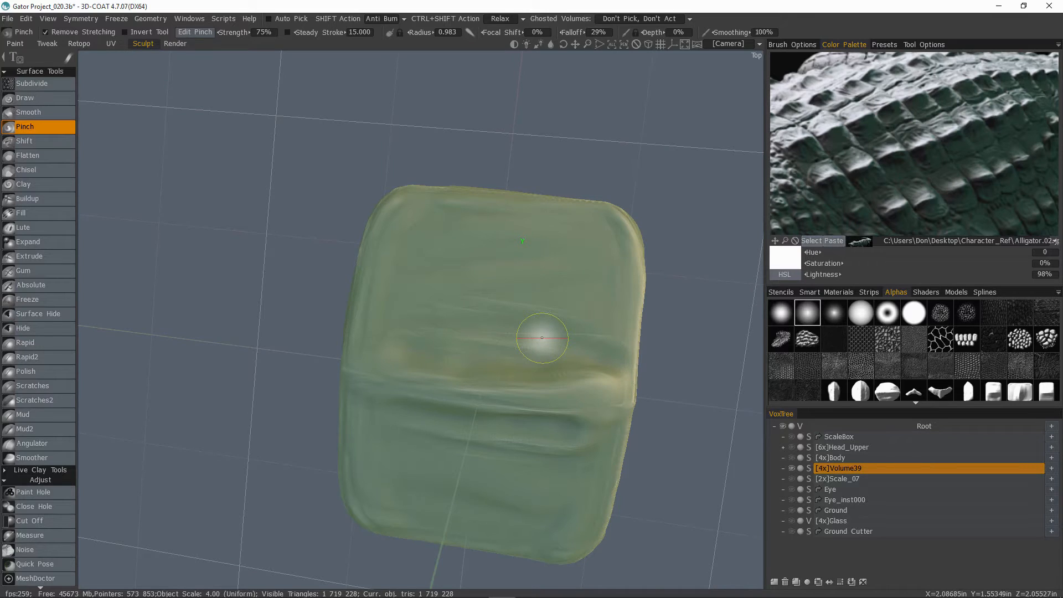
{"action": "left_click_drag", "start_coordinate": [541, 337], "coordinate": [413, 354], "text": "alt"}
{"action": "right_click_drag", "start_coordinate": [413, 353], "coordinate": [531, 292], "text": "alt"}
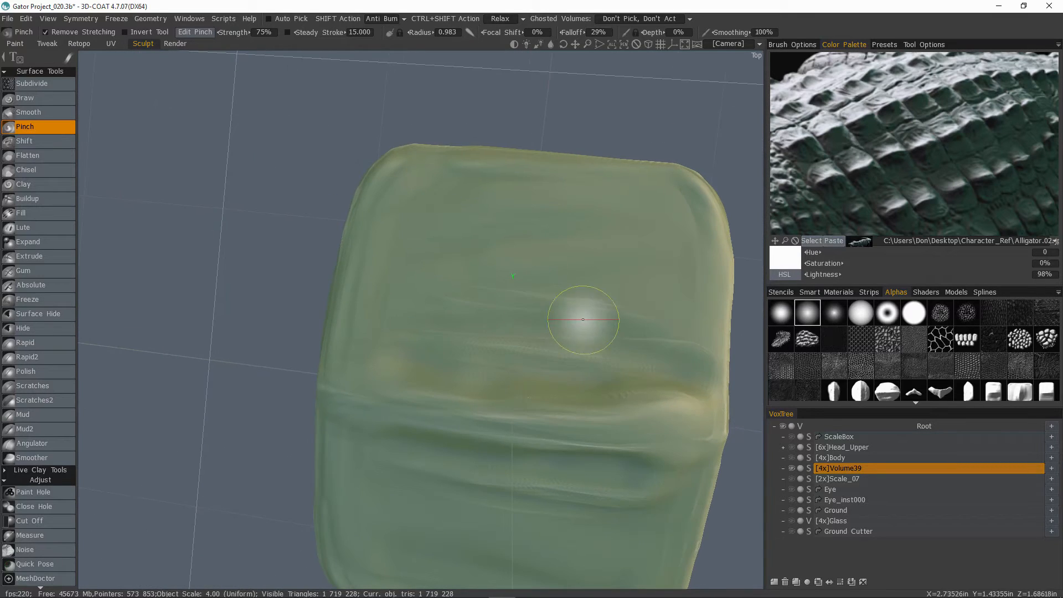
{"action": "mouse_move", "coordinate": [582, 319]}
{"action": "left_mouse_down", "text": "alt"}
{"action": "mouse_move", "coordinate": [443, 343]}
{"action": "mouse_move", "coordinate": [432, 332]}
{"action": "mouse_move", "coordinate": [450, 426]}
{"action": "mouse_move", "coordinate": [427, 420]}
{"action": "left_mouse_up", "text": "alt"}
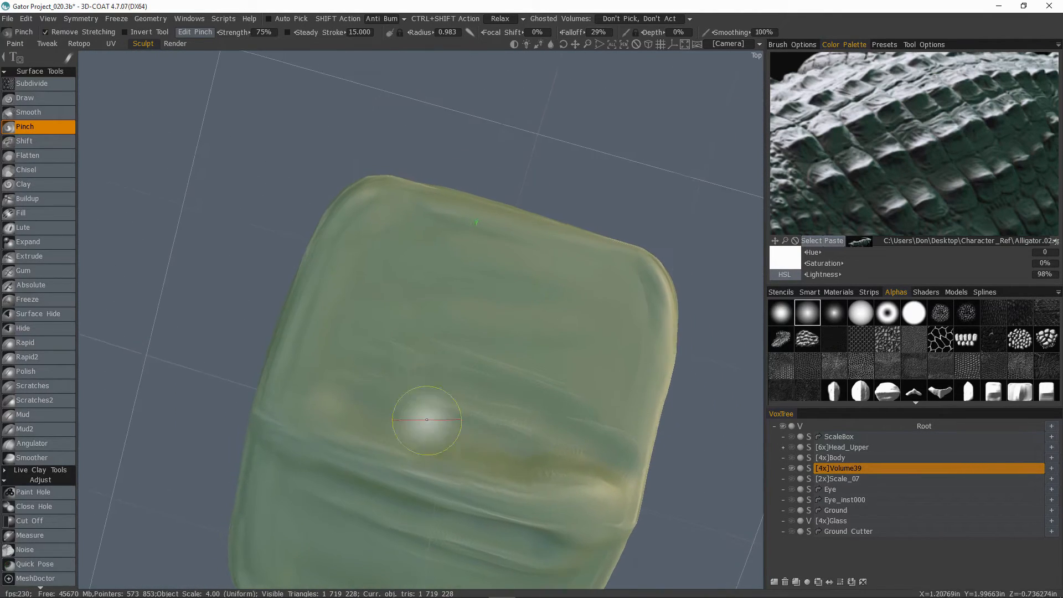
{"action": "left_click_drag", "start_coordinate": [548, 446], "coordinate": [375, 354], "text": "alt"}
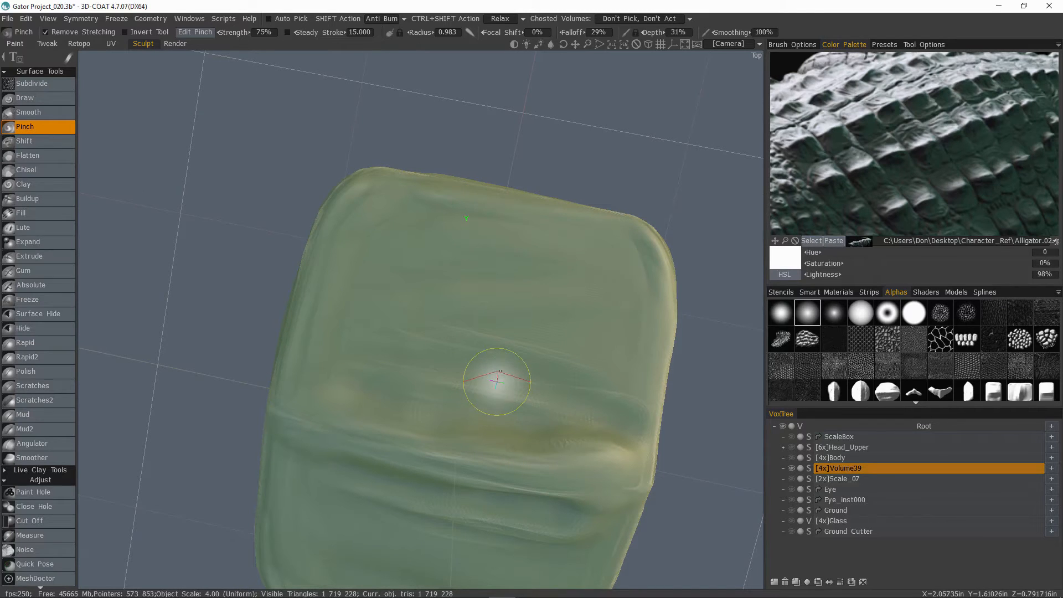
- Try pinching a thin crease across the scale's flat face with the third soft round alpha, radius 0.882 and 41% depth
{"action": "scroll", "coordinate": [560, 321], "scroll_direction": "up", "scroll_amount": 2}
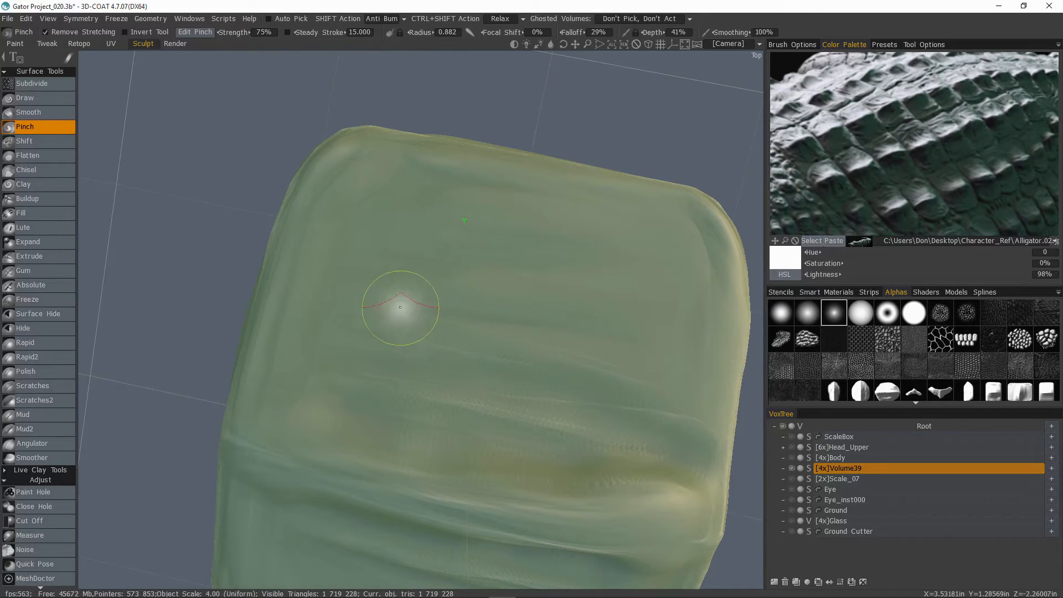
{"action": "left_click_drag", "start_coordinate": [437, 354], "coordinate": [510, 328], "text": "alt"}
{"action": "key", "text": "ctrl+z"}
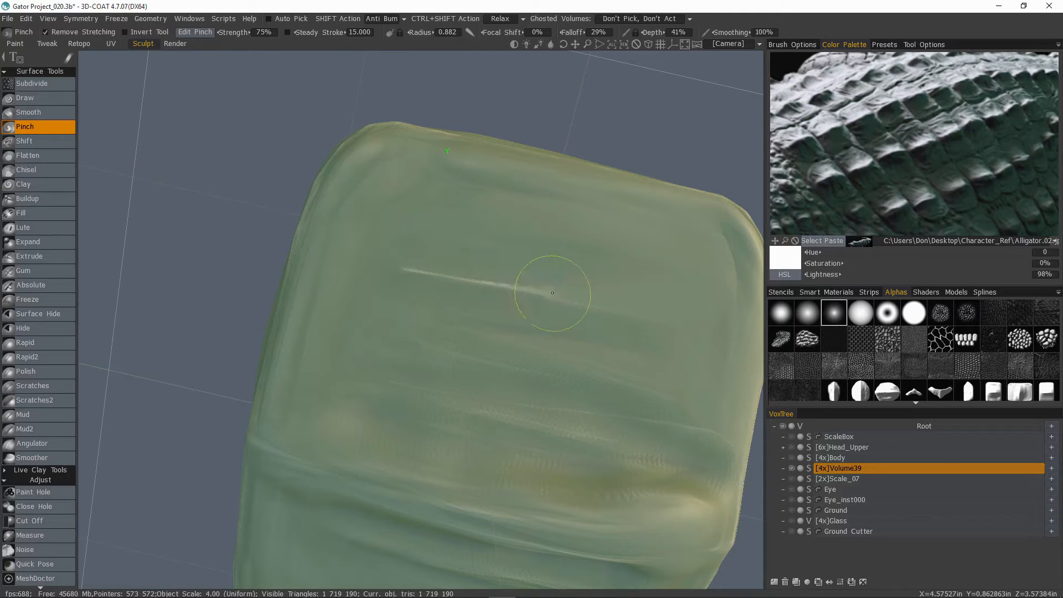
- Pinch the ridge and its neighbouring creases from both sides using the second soft round alpha at 41% depth, reducing the radius to 1.197
{"action": "mouse_move", "coordinate": [693, 328]}
{"action": "left_mouse_down", "text": "alt"}
{"action": "mouse_move", "coordinate": [473, 298]}
{"action": "mouse_move", "coordinate": [346, 315]}
{"action": "mouse_move", "coordinate": [398, 315]}
{"action": "mouse_move", "coordinate": [403, 372]}
{"action": "mouse_move", "coordinate": [487, 346]}
{"action": "mouse_move", "coordinate": [537, 392]}
{"action": "mouse_move", "coordinate": [467, 303]}
{"action": "mouse_move", "coordinate": [611, 428]}
{"action": "left_mouse_up", "text": "alt"}
{"action": "mouse_move", "coordinate": [606, 359]}
{"action": "left_mouse_down", "text": "alt"}
{"action": "mouse_move", "coordinate": [569, 393]}
{"action": "mouse_move", "coordinate": [520, 384]}
{"action": "mouse_move", "coordinate": [566, 386]}
{"action": "mouse_move", "coordinate": [578, 360]}
{"action": "mouse_move", "coordinate": [579, 372]}
{"action": "left_mouse_up", "text": "alt"}
{"action": "left_click_drag", "start_coordinate": [354, 361], "coordinate": [566, 381], "text": "alt"}
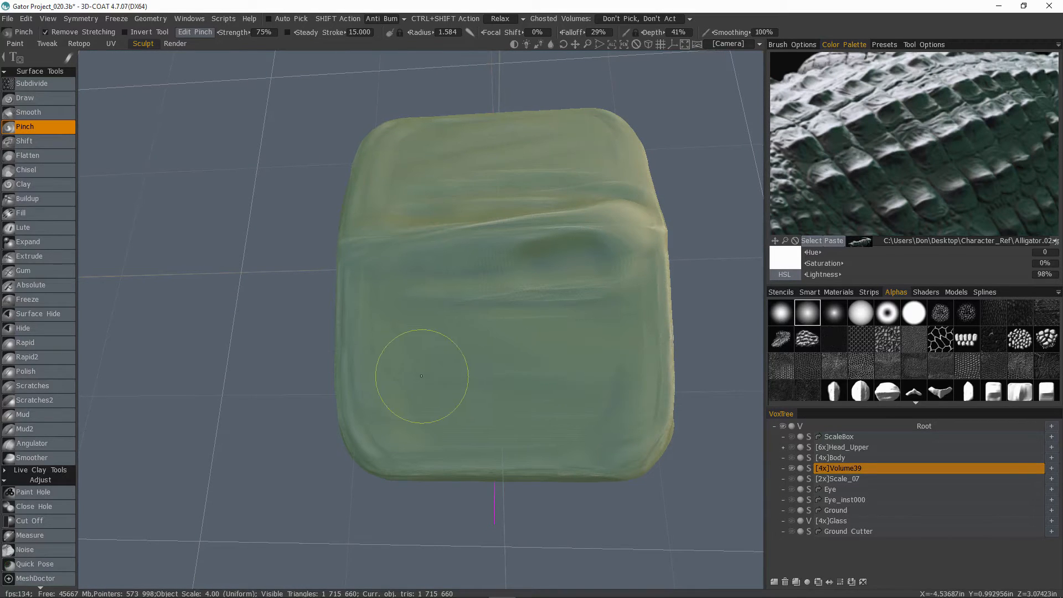
{"action": "left_click_drag", "start_coordinate": [368, 301], "coordinate": [288, 153], "text": "alt"}
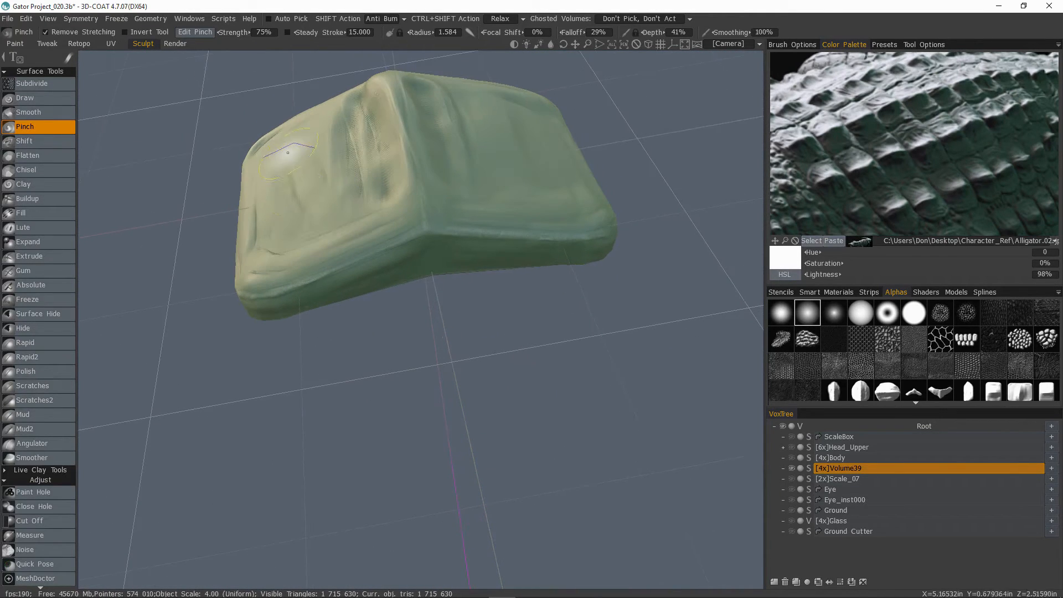
{"action": "left_click_drag", "start_coordinate": [253, 216], "coordinate": [299, 222], "text": "alt"}
{"action": "mouse_move", "coordinate": [385, 249]}
{"action": "left_mouse_down", "text": "alt"}
{"action": "mouse_move", "coordinate": [438, 221]}
{"action": "mouse_move", "coordinate": [533, 349]}
{"action": "mouse_move", "coordinate": [466, 389]}
{"action": "mouse_move", "coordinate": [450, 285]}
{"action": "mouse_move", "coordinate": [560, 301]}
{"action": "mouse_move", "coordinate": [559, 353]}
{"action": "mouse_move", "coordinate": [413, 348]}
{"action": "mouse_move", "coordinate": [414, 339]}
{"action": "left_mouse_up", "text": "alt"}
{"action": "mouse_move", "coordinate": [416, 336]}
{"action": "left_mouse_down"}
{"action": "mouse_move", "coordinate": [555, 356]}
{"action": "mouse_move", "coordinate": [486, 347]}
{"action": "mouse_move", "coordinate": [351, 384]}
{"action": "mouse_move", "coordinate": [354, 366]}
{"action": "mouse_move", "coordinate": [508, 394]}
{"action": "mouse_move", "coordinate": [439, 280]}
{"action": "mouse_move", "coordinate": [514, 329]}
{"action": "mouse_move", "coordinate": [528, 325]}
{"action": "left_mouse_up"}
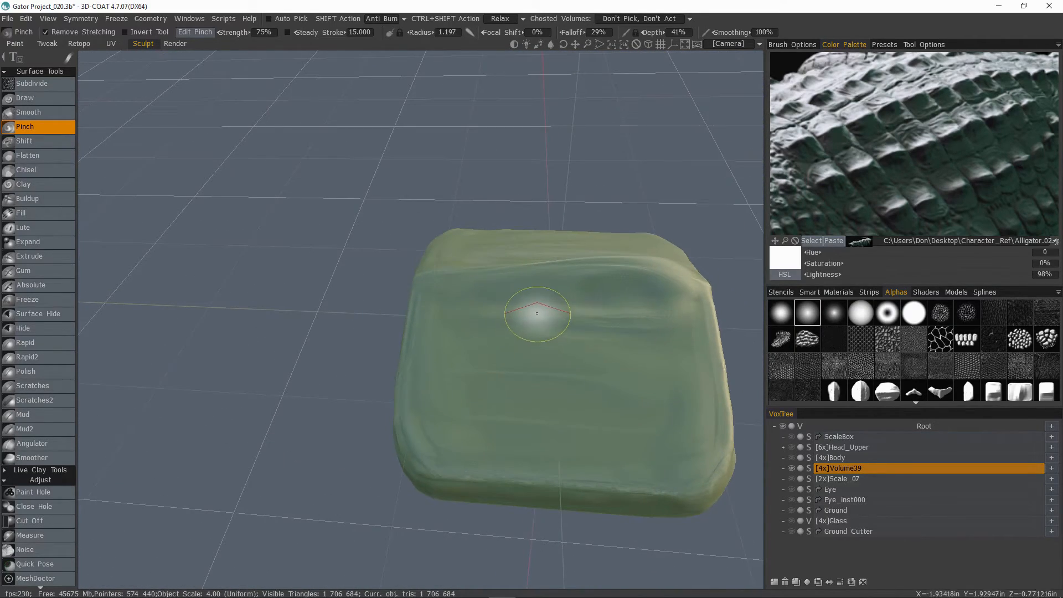
- Raise the ridge's high end into a hump with the Move tool, using the first soft round alpha and a radius of 3.570
{"action": "key", "text": "space"}
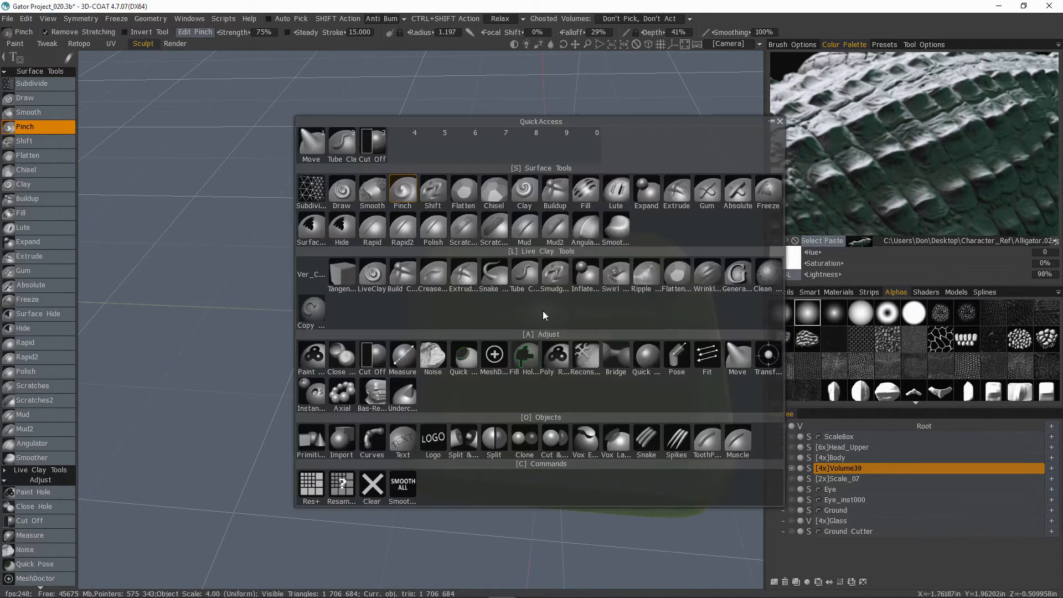
{"action": "left_click", "coordinate": [737, 356]}
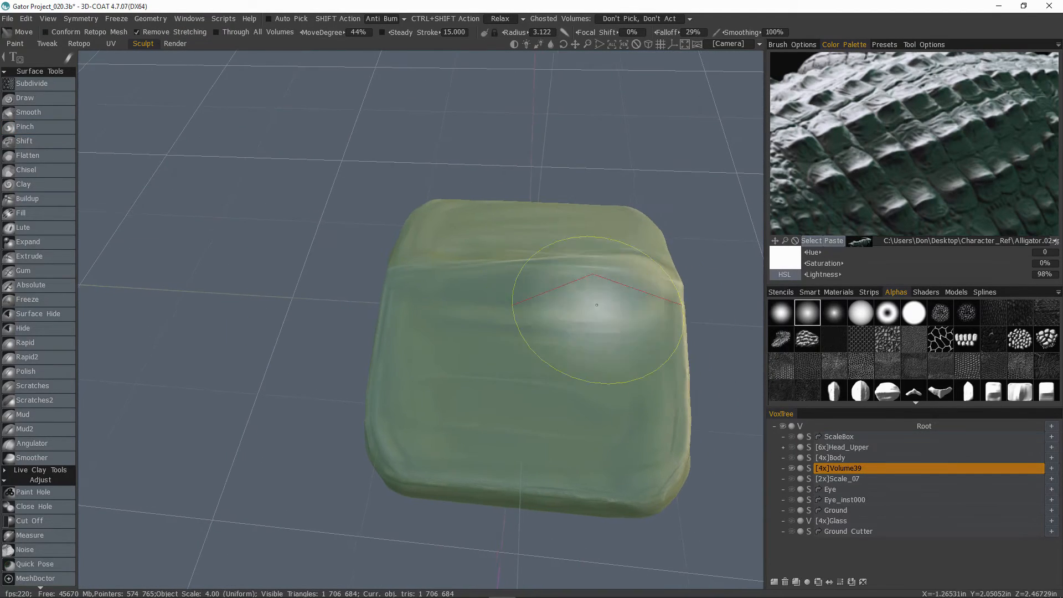
{"action": "left_click", "coordinate": [784, 313]}
{"action": "mouse_move", "coordinate": [581, 271]}
{"action": "left_mouse_down", "text": "alt"}
{"action": "mouse_move", "coordinate": [431, 254]}
{"action": "mouse_move", "coordinate": [391, 270]}
{"action": "mouse_move", "coordinate": [464, 263]}
{"action": "mouse_move", "coordinate": [461, 228]}
{"action": "left_mouse_up", "text": "alt"}
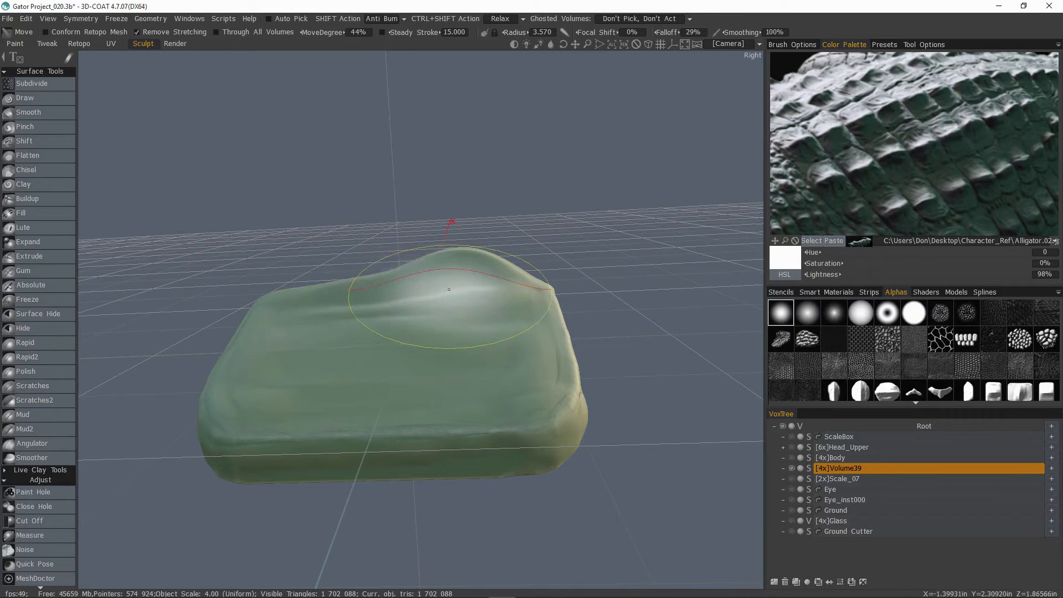
{"action": "middle_click_drag", "start_coordinate": [443, 284], "coordinate": [465, 289], "text": "alt"}
{"action": "left_click_drag", "start_coordinate": [351, 289], "coordinate": [360, 290], "text": "alt"}
{"action": "left_click_drag", "start_coordinate": [344, 288], "coordinate": [345, 275]}
{"action": "left_click_drag", "start_coordinate": [480, 235], "coordinate": [501, 277], "text": "alt"}
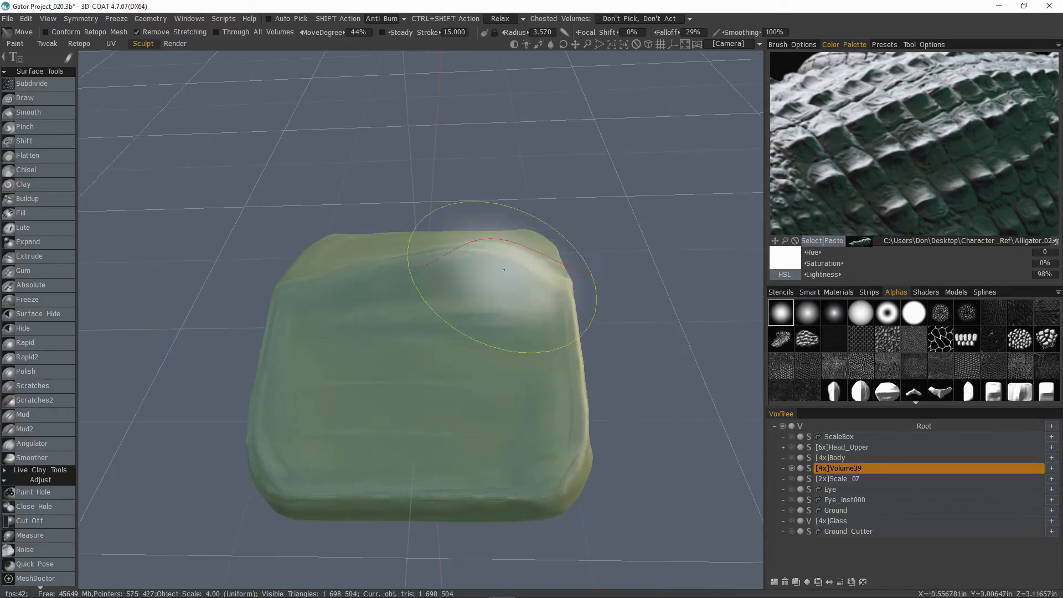
- Check the scale against the reference and pull the ridge hump into a taller peak using the Move tool with radius 2.956
{"action": "mouse_move", "coordinate": [188, 272]}
{"action": "left_mouse_down", "text": "alt"}
{"action": "mouse_move", "coordinate": [393, 318]}
{"action": "mouse_move", "coordinate": [451, 308]}
{"action": "mouse_move", "coordinate": [474, 238]}
{"action": "mouse_move", "coordinate": [403, 284]}
{"action": "mouse_move", "coordinate": [440, 269]}
{"action": "mouse_move", "coordinate": [120, 216]}
{"action": "mouse_move", "coordinate": [68, 312]}
{"action": "mouse_move", "coordinate": [16, 283]}
{"action": "left_mouse_up", "text": "alt"}
{"action": "mouse_move", "coordinate": [383, 303]}
{"action": "left_mouse_down", "text": "alt"}
{"action": "mouse_move", "coordinate": [358, 283]}
{"action": "mouse_move", "coordinate": [435, 397]}
{"action": "left_mouse_up", "text": "alt"}
{"action": "left_click_drag", "start_coordinate": [446, 346], "coordinate": [531, 302], "text": "alt"}
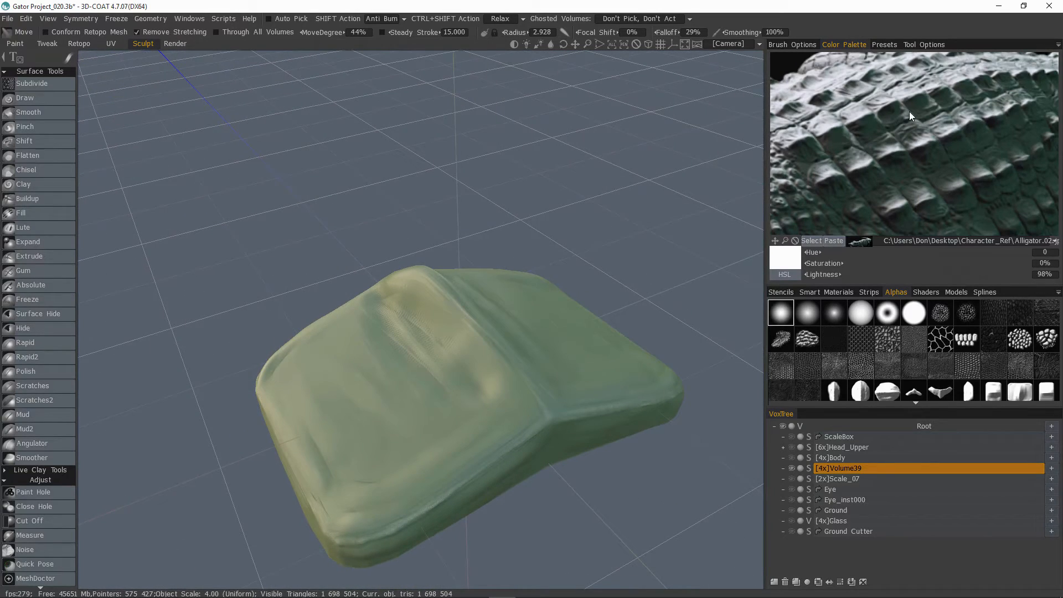
{"action": "left_click_drag", "start_coordinate": [493, 367], "coordinate": [834, 355], "text": "alt"}
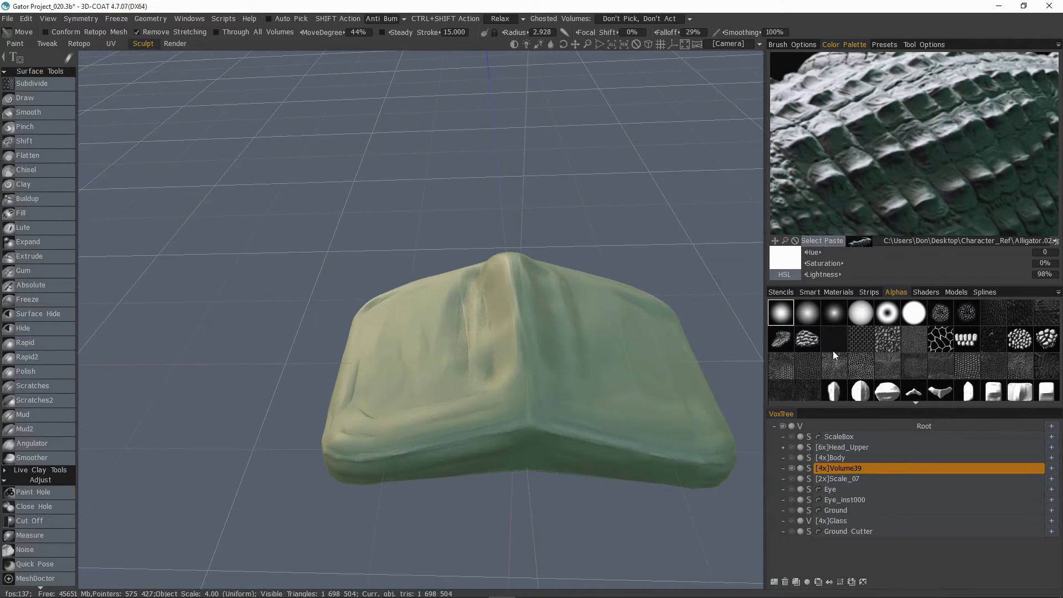
{"action": "left_click_drag", "start_coordinate": [667, 345], "coordinate": [492, 375], "text": "alt"}
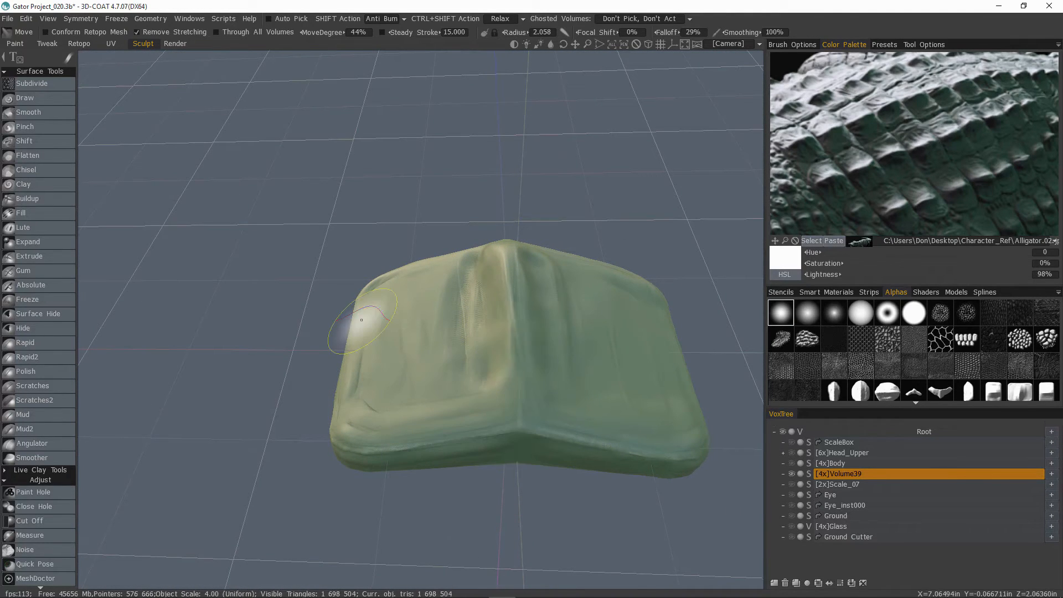
{"action": "mouse_move", "coordinate": [380, 308]}
{"action": "left_mouse_down", "text": "alt"}
{"action": "mouse_move", "coordinate": [399, 315]}
{"action": "mouse_move", "coordinate": [360, 406]}
{"action": "mouse_move", "coordinate": [374, 392]}
{"action": "mouse_move", "coordinate": [495, 391]}
{"action": "mouse_move", "coordinate": [510, 325]}
{"action": "mouse_move", "coordinate": [417, 395]}
{"action": "mouse_move", "coordinate": [340, 360]}
{"action": "mouse_move", "coordinate": [404, 337]}
{"action": "mouse_move", "coordinate": [450, 368]}
{"action": "mouse_move", "coordinate": [465, 349]}
{"action": "mouse_move", "coordinate": [391, 338]}
{"action": "left_mouse_up", "text": "alt"}
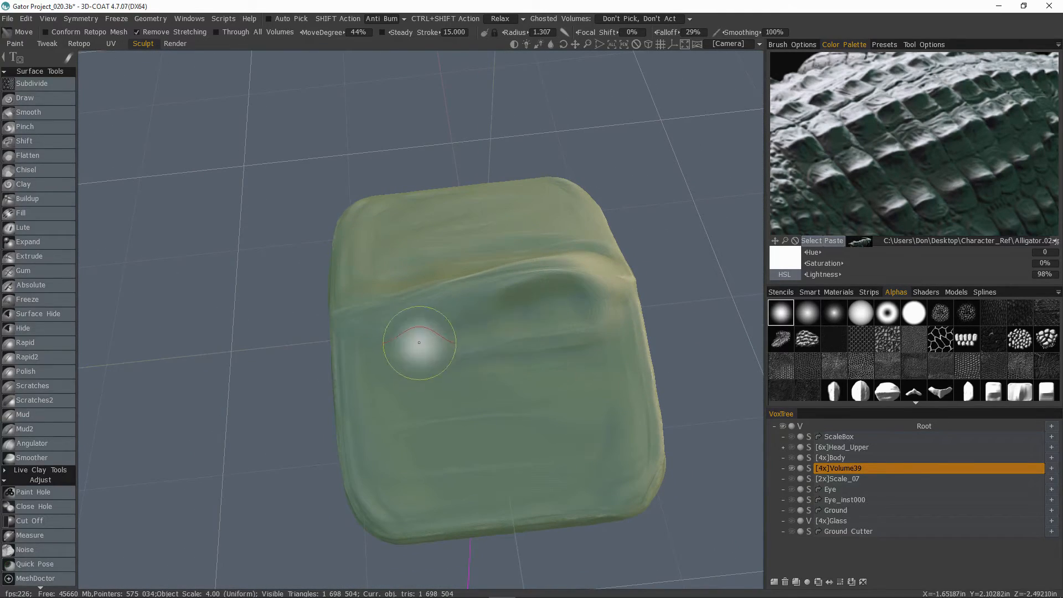
{"action": "mouse_move", "coordinate": [593, 316]}
{"action": "left_mouse_down", "text": "alt"}
{"action": "mouse_move", "coordinate": [441, 315]}
{"action": "mouse_move", "coordinate": [459, 288]}
{"action": "mouse_move", "coordinate": [478, 298]}
{"action": "mouse_move", "coordinate": [467, 257]}
{"action": "mouse_move", "coordinate": [490, 265]}
{"action": "left_mouse_up", "text": "alt"}
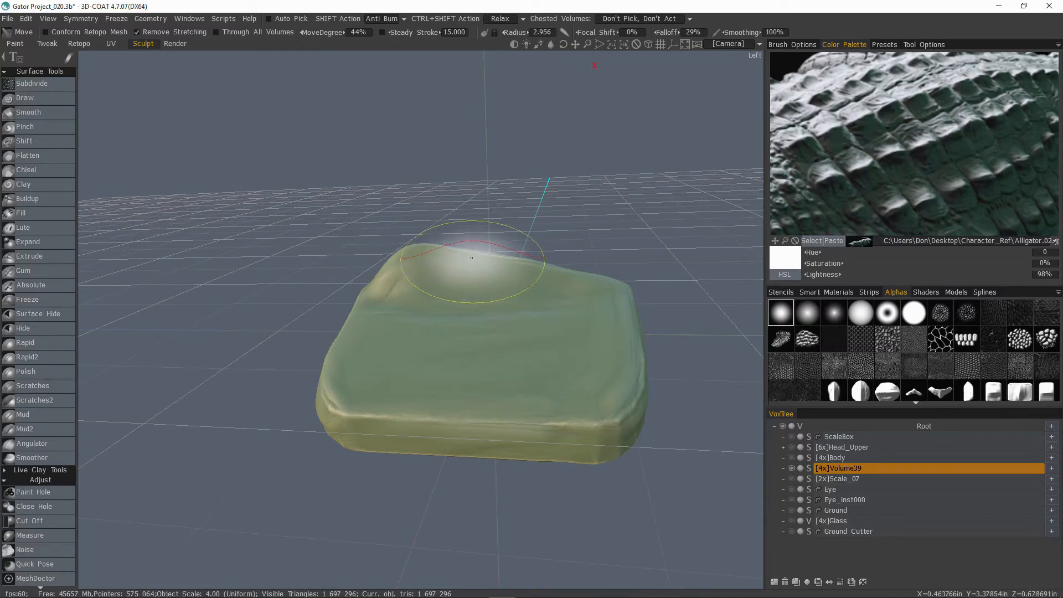
{"action": "left_click_drag", "start_coordinate": [522, 256], "coordinate": [489, 299], "text": "alt"}
{"action": "mouse_move", "coordinate": [489, 298]}
{"action": "left_mouse_down", "text": "alt"}
{"action": "mouse_move", "coordinate": [576, 266]}
{"action": "mouse_move", "coordinate": [586, 304]}
{"action": "left_mouse_up", "text": "alt"}
{"action": "mouse_move", "coordinate": [587, 304]}
{"action": "left_mouse_down", "text": "alt"}
{"action": "mouse_move", "coordinate": [573, 209]}
{"action": "mouse_move", "coordinate": [616, 318]}
{"action": "left_mouse_up", "text": "alt"}
{"action": "mouse_move", "coordinate": [615, 318]}
{"action": "left_mouse_down"}
{"action": "mouse_move", "coordinate": [619, 310]}
{"action": "mouse_move", "coordinate": [557, 306]}
{"action": "mouse_move", "coordinate": [553, 293]}
{"action": "left_mouse_up"}
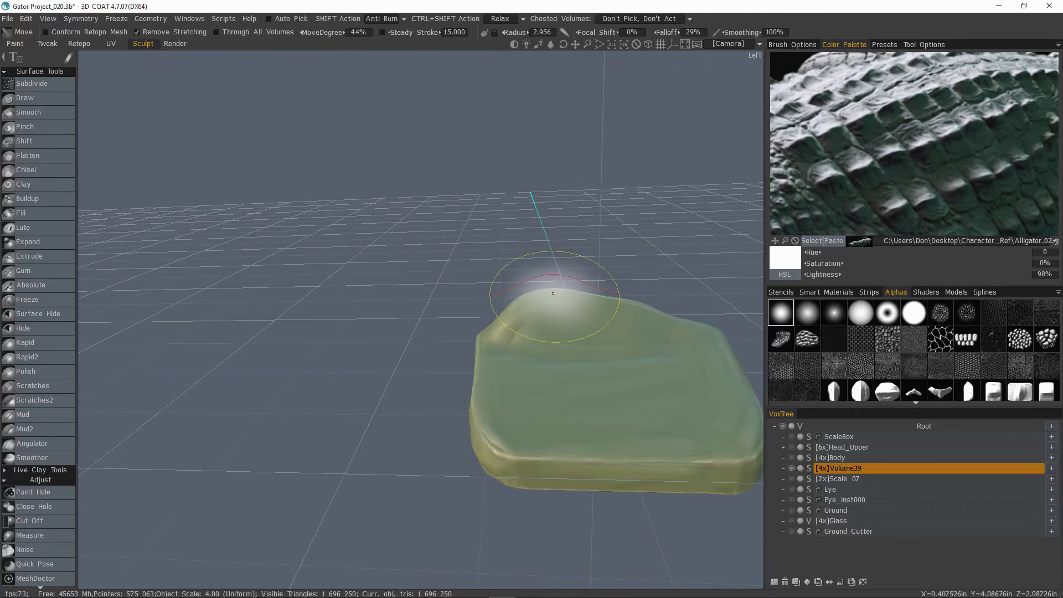
- Deepen the hollow beneath the ridge peak and model the adjoining face with the second soft round alpha and radius 1.742
{"action": "left_click_drag", "start_coordinate": [466, 249], "coordinate": [450, 351], "text": "alt"}
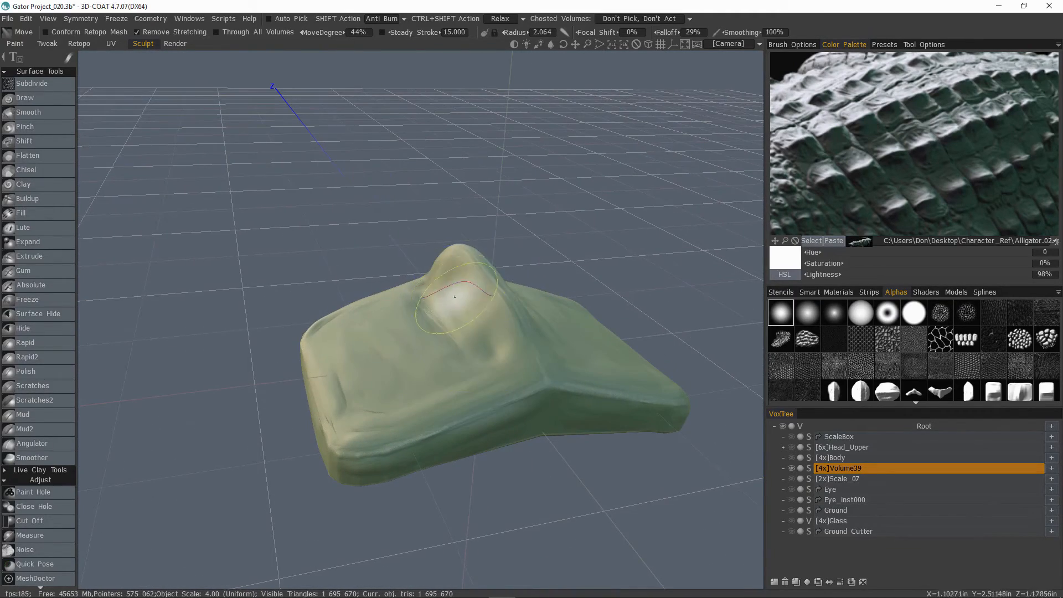
{"action": "left_click_drag", "start_coordinate": [446, 284], "coordinate": [463, 316]}
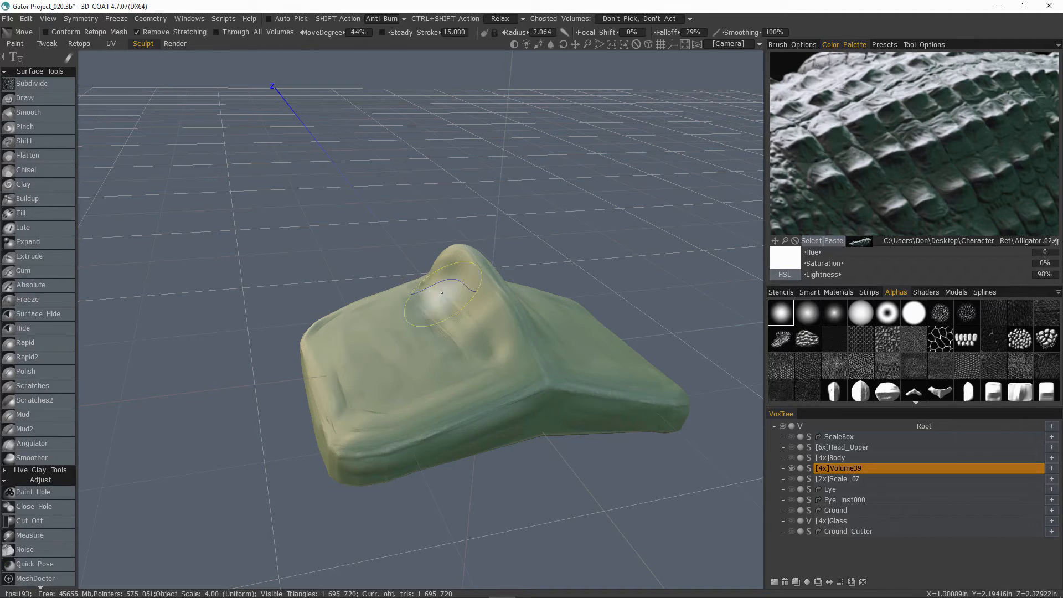
{"action": "left_click_drag", "start_coordinate": [481, 324], "coordinate": [477, 330]}
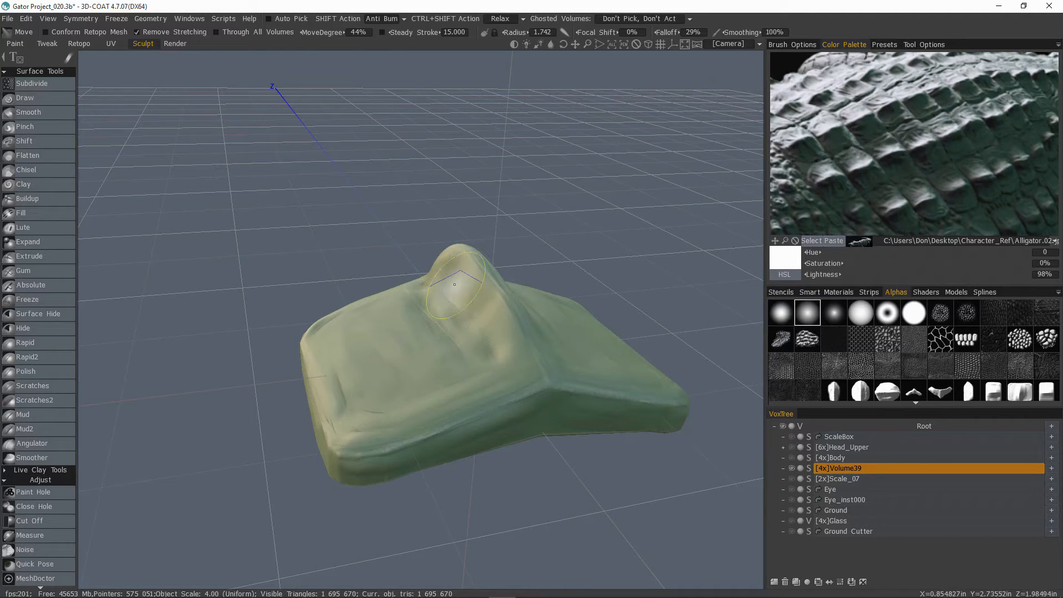
{"action": "left_click_drag", "start_coordinate": [454, 285], "coordinate": [480, 332]}
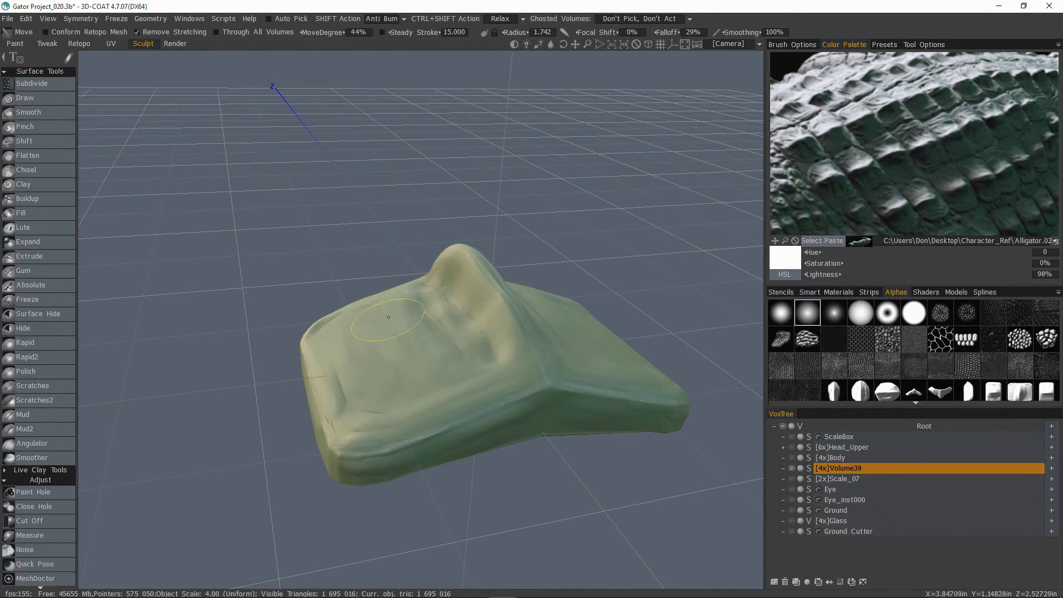
{"action": "left_click_drag", "start_coordinate": [388, 317], "coordinate": [437, 382]}
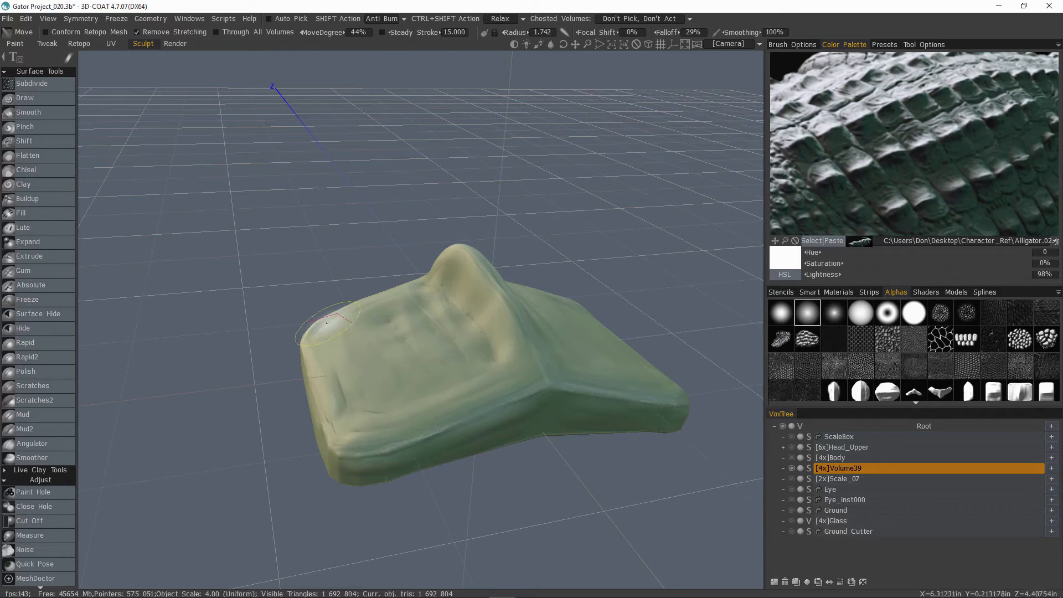
- Shape the hollow and face on the opposite side of the ridge with a radius of 1.390
{"action": "mouse_move", "coordinate": [327, 322]}
{"action": "left_mouse_down", "text": "alt"}
{"action": "mouse_move", "coordinate": [480, 367]}
{"action": "mouse_move", "coordinate": [501, 363]}
{"action": "left_mouse_up", "text": "alt"}
{"action": "mouse_move", "coordinate": [388, 343]}
{"action": "left_mouse_down", "text": "alt"}
{"action": "mouse_move", "coordinate": [525, 361]}
{"action": "mouse_move", "coordinate": [390, 395]}
{"action": "left_mouse_up", "text": "alt"}
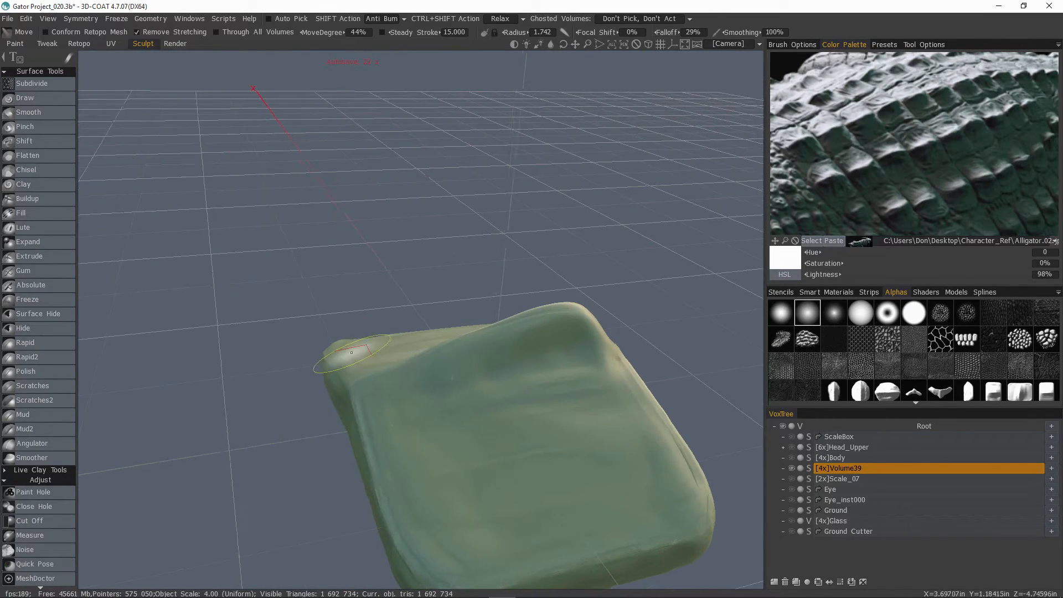
{"action": "left_click_drag", "start_coordinate": [251, 298], "coordinate": [377, 308], "text": "alt"}
{"action": "mouse_move", "coordinate": [519, 347]}
{"action": "left_mouse_down"}
{"action": "mouse_move", "coordinate": [541, 380]}
{"action": "mouse_move", "coordinate": [510, 387]}
{"action": "mouse_move", "coordinate": [498, 412]}
{"action": "mouse_move", "coordinate": [398, 390]}
{"action": "mouse_move", "coordinate": [469, 415]}
{"action": "left_mouse_up"}
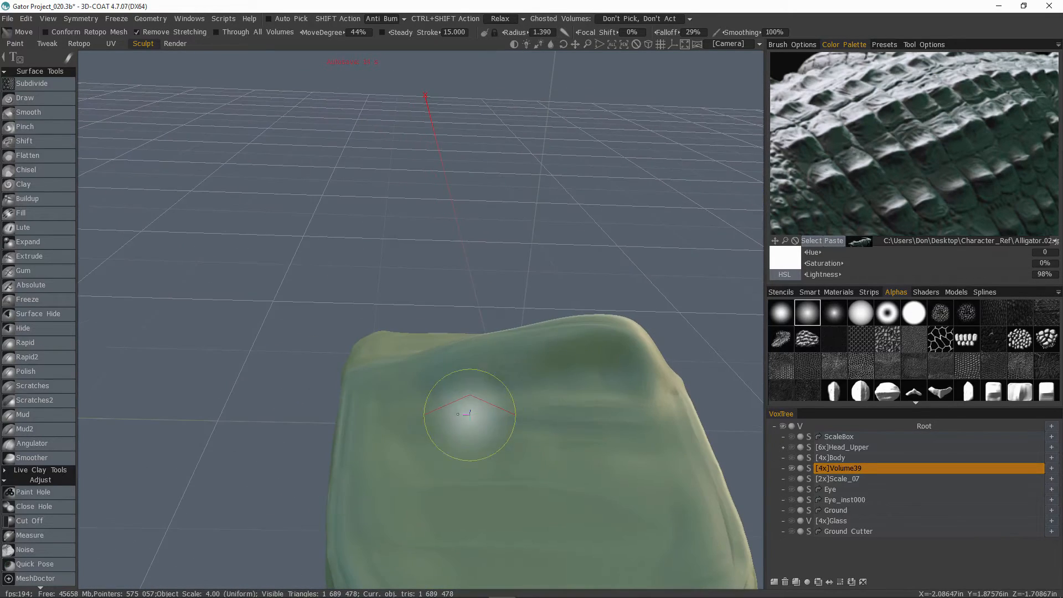
{"action": "mouse_move", "coordinate": [545, 451]}
{"action": "right_mouse_down"}
{"action": "mouse_move", "coordinate": [556, 446]}
{"action": "mouse_move", "coordinate": [439, 451]}
{"action": "mouse_move", "coordinate": [388, 404]}
{"action": "right_mouse_up"}
{"action": "mouse_move", "coordinate": [387, 404]}
{"action": "left_mouse_down", "text": "alt"}
{"action": "mouse_move", "coordinate": [277, 343]}
{"action": "mouse_move", "coordinate": [256, 273]}
{"action": "mouse_move", "coordinate": [304, 321]}
{"action": "mouse_move", "coordinate": [241, 265]}
{"action": "mouse_move", "coordinate": [242, 288]}
{"action": "left_mouse_up", "text": "alt"}
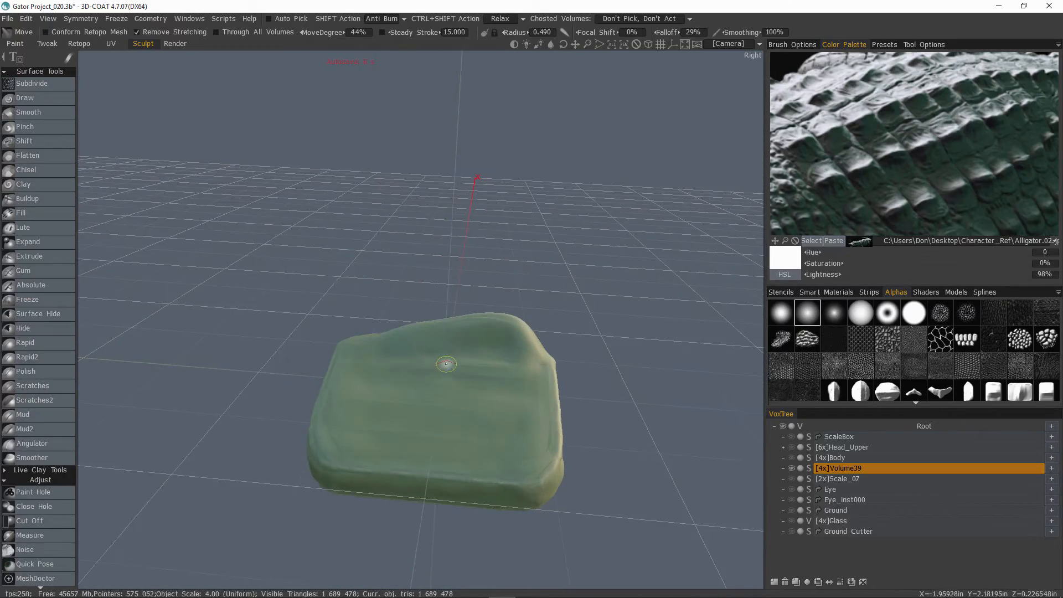
- Adjust the ridge's outline and its low end with the Move tool, using 49% MoveDegree and a radius of 2.805
{"action": "right_click_drag", "start_coordinate": [468, 361], "coordinate": [480, 357]}
{"action": "mouse_move", "coordinate": [480, 357]}
{"action": "left_mouse_down", "text": "alt"}
{"action": "mouse_move", "coordinate": [440, 330]}
{"action": "mouse_move", "coordinate": [465, 333]}
{"action": "mouse_move", "coordinate": [479, 315]}
{"action": "mouse_move", "coordinate": [393, 367]}
{"action": "mouse_move", "coordinate": [437, 368]}
{"action": "left_mouse_up", "text": "alt"}
{"action": "left_click_drag", "start_coordinate": [526, 379], "coordinate": [522, 372]}
{"action": "mouse_move", "coordinate": [522, 372]}
{"action": "left_mouse_down", "text": "alt"}
{"action": "mouse_move", "coordinate": [398, 360]}
{"action": "mouse_move", "coordinate": [483, 375]}
{"action": "mouse_move", "coordinate": [431, 370]}
{"action": "left_mouse_up", "text": "alt"}
{"action": "mouse_move", "coordinate": [431, 370]}
{"action": "left_mouse_down", "text": "alt"}
{"action": "mouse_move", "coordinate": [347, 387]}
{"action": "mouse_move", "coordinate": [506, 370]}
{"action": "mouse_move", "coordinate": [373, 368]}
{"action": "mouse_move", "coordinate": [415, 422]}
{"action": "left_mouse_up", "text": "alt"}
{"action": "right_click_drag", "start_coordinate": [415, 377], "coordinate": [434, 367]}
{"action": "left_click_drag", "start_coordinate": [434, 368], "coordinate": [436, 403]}
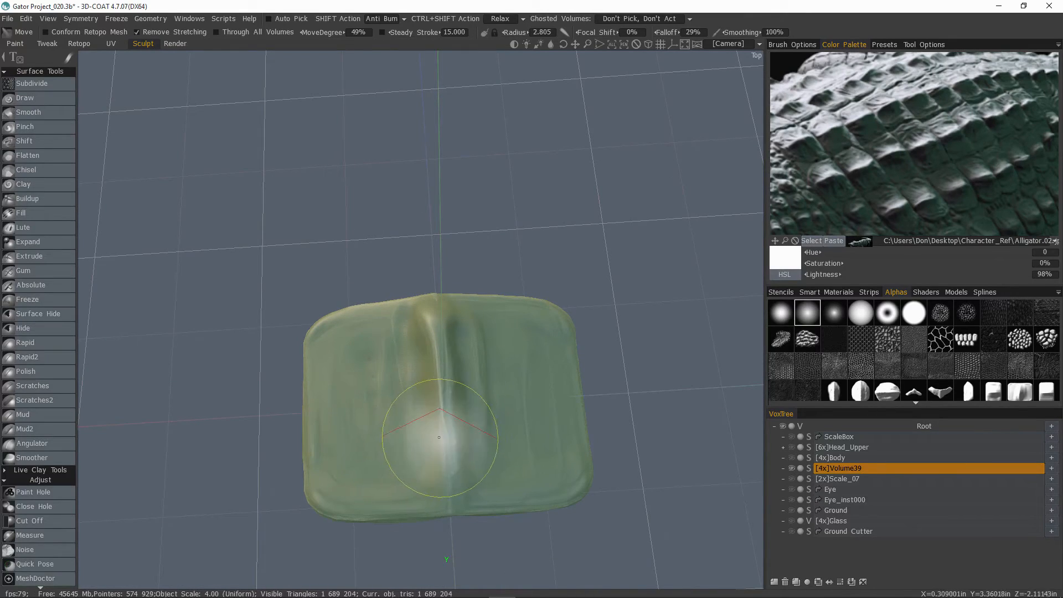
{"action": "mouse_move", "coordinate": [453, 455]}
{"action": "left_mouse_down"}
{"action": "mouse_move", "coordinate": [464, 459]}
{"action": "mouse_move", "coordinate": [451, 436]}
{"action": "left_mouse_up"}
- Switch to the Expand tool and inspect the scale from an angled side view
{"action": "mouse_move", "coordinate": [394, 368]}
{"action": "left_mouse_down", "text": "alt"}
{"action": "mouse_move", "coordinate": [367, 358]}
{"action": "mouse_move", "coordinate": [258, 363]}
{"action": "mouse_move", "coordinate": [356, 392]}
{"action": "mouse_move", "coordinate": [361, 375]}
{"action": "mouse_move", "coordinate": [450, 427]}
{"action": "mouse_move", "coordinate": [92, 207]}
{"action": "left_mouse_up", "text": "alt"}
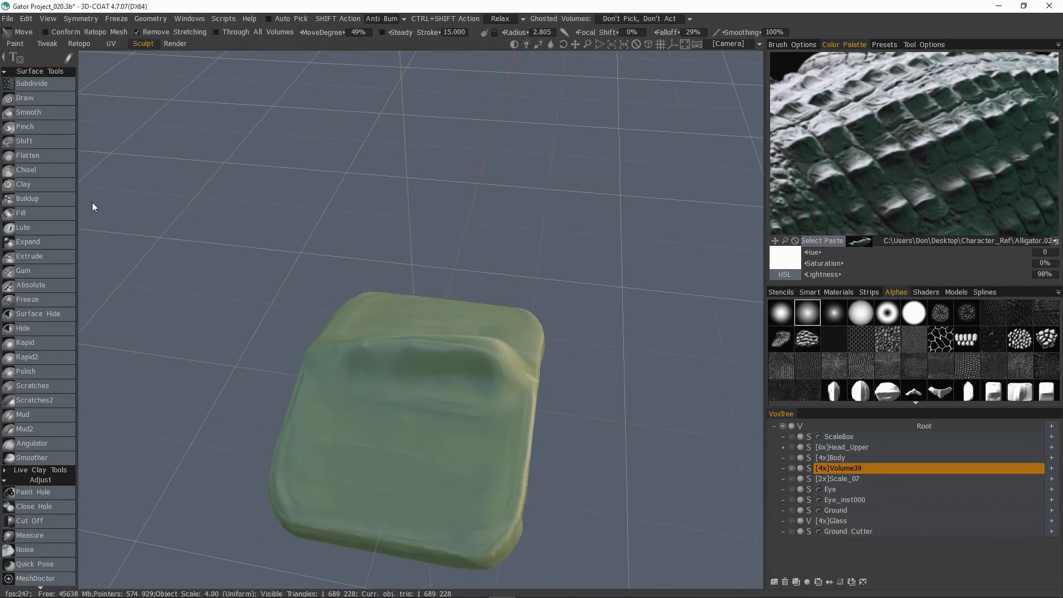
{"action": "left_click", "coordinate": [28, 241]}
{"action": "mouse_move", "coordinate": [115, 253]}
{"action": "left_mouse_down", "text": "alt"}
{"action": "mouse_move", "coordinate": [453, 376]}
{"action": "mouse_move", "coordinate": [413, 352]}
{"action": "mouse_move", "coordinate": [458, 359]}
{"action": "mouse_move", "coordinate": [274, 353]}
{"action": "mouse_move", "coordinate": [251, 301]}
{"action": "mouse_move", "coordinate": [271, 399]}
{"action": "mouse_move", "coordinate": [405, 394]}
{"action": "mouse_move", "coordinate": [343, 396]}
{"action": "mouse_move", "coordinate": [393, 412]}
{"action": "left_mouse_up", "text": "alt"}
{"action": "middle_click_drag", "start_coordinate": [737, 432], "coordinate": [738, 360], "text": "alt"}
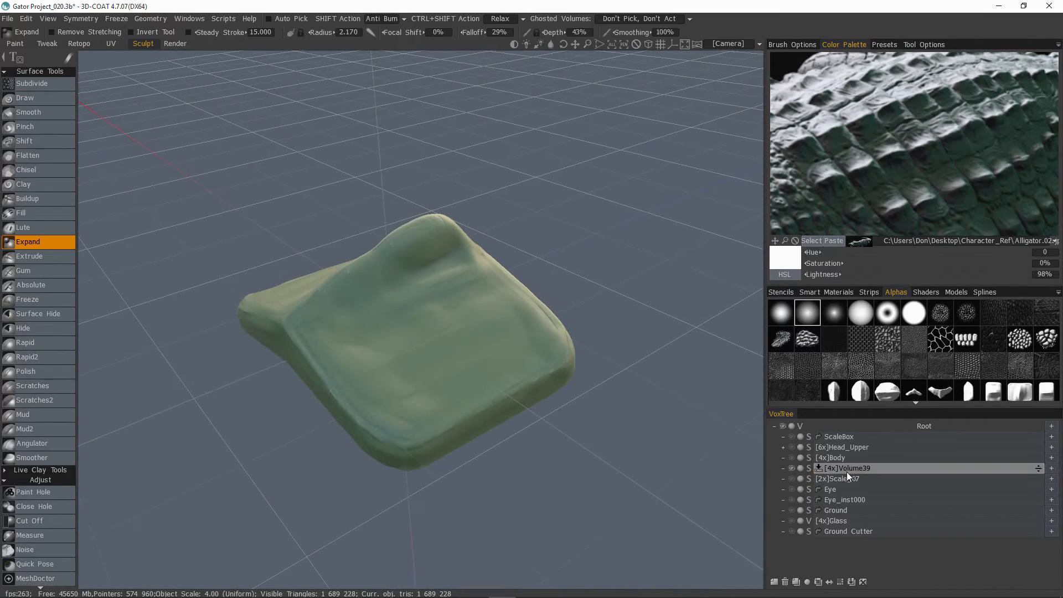
- Rename the Volume39 layer as Scale_09 and keep it selected
{"action": "double_click", "coordinate": [856, 468]}
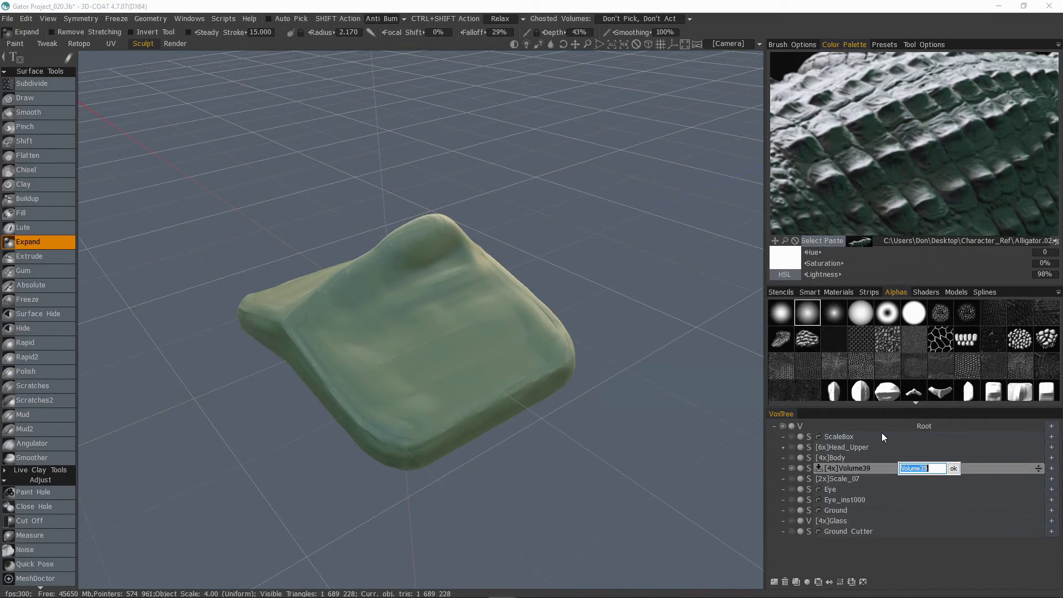
{"action": "type", "text": "Scale_09"}
{"action": "key", "text": "Return"}
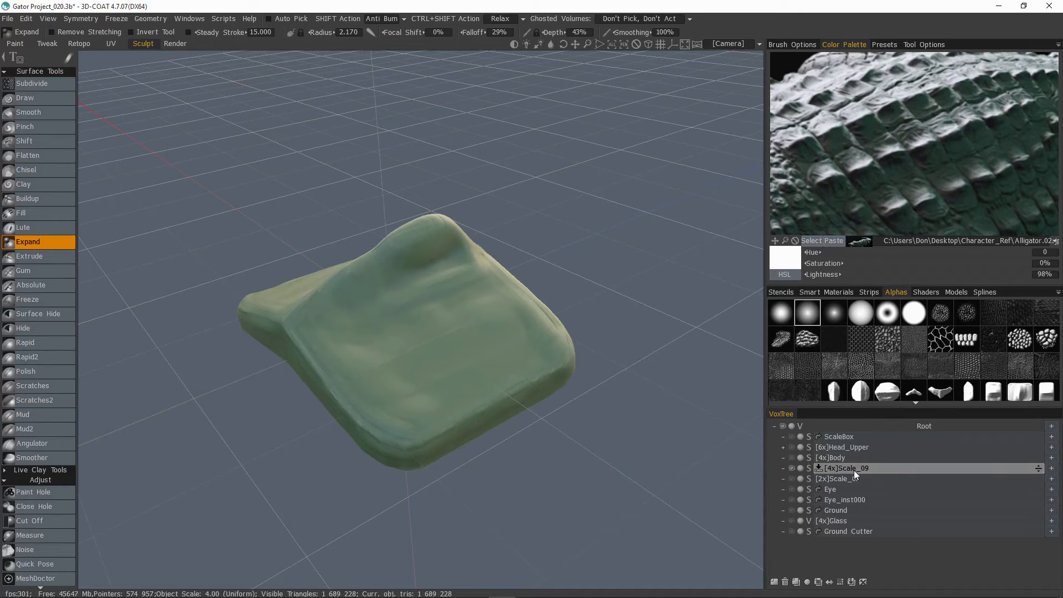
{"action": "left_click", "coordinate": [1011, 468]}
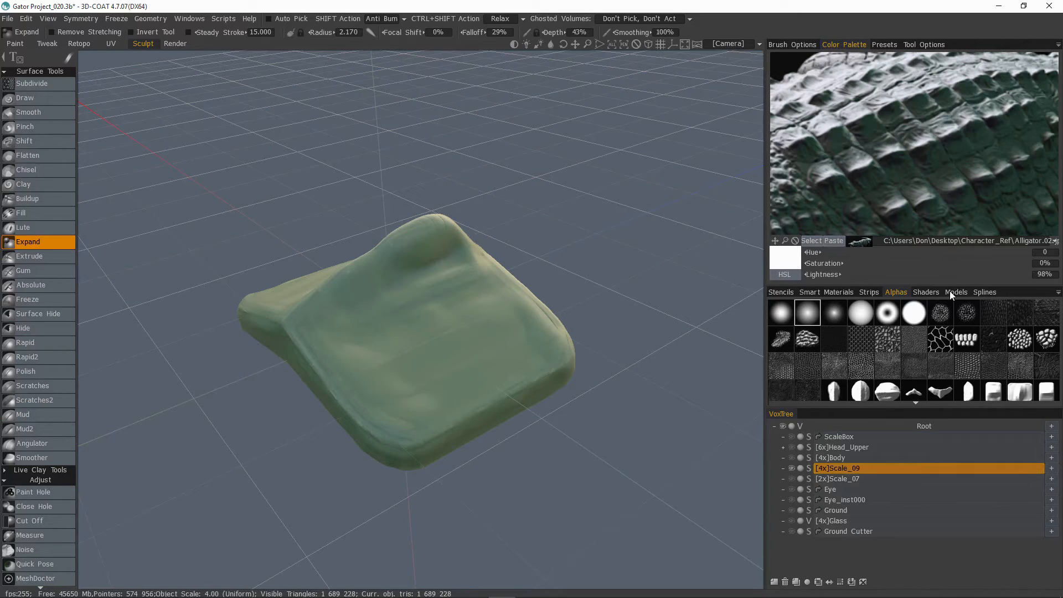
- Open the Dragon_elements folder in the Models library and go to the end of its collection
{"action": "left_click", "coordinate": [957, 292]}
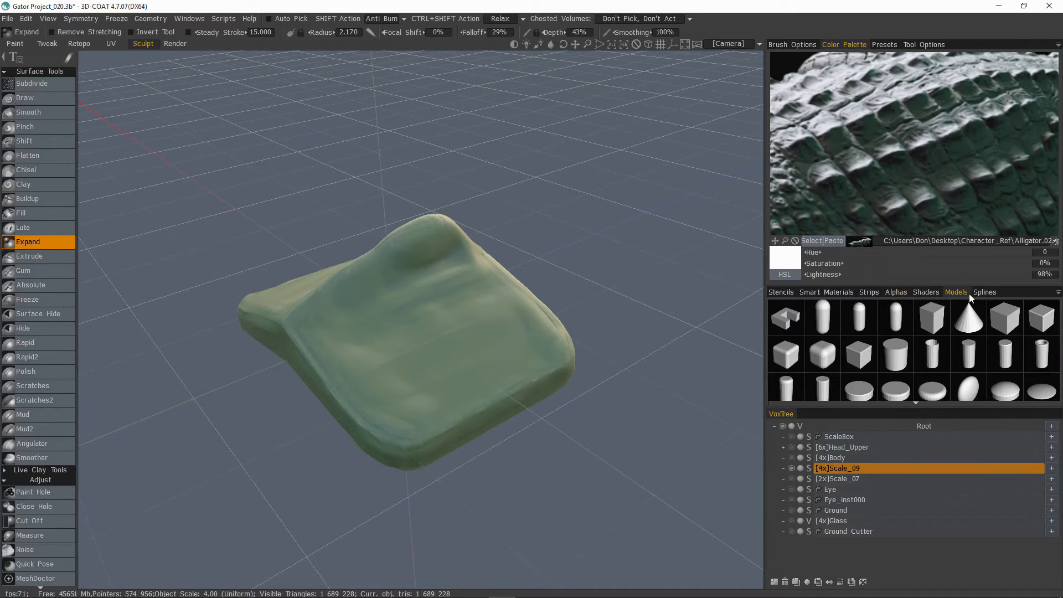
{"action": "left_click", "coordinate": [1057, 293]}
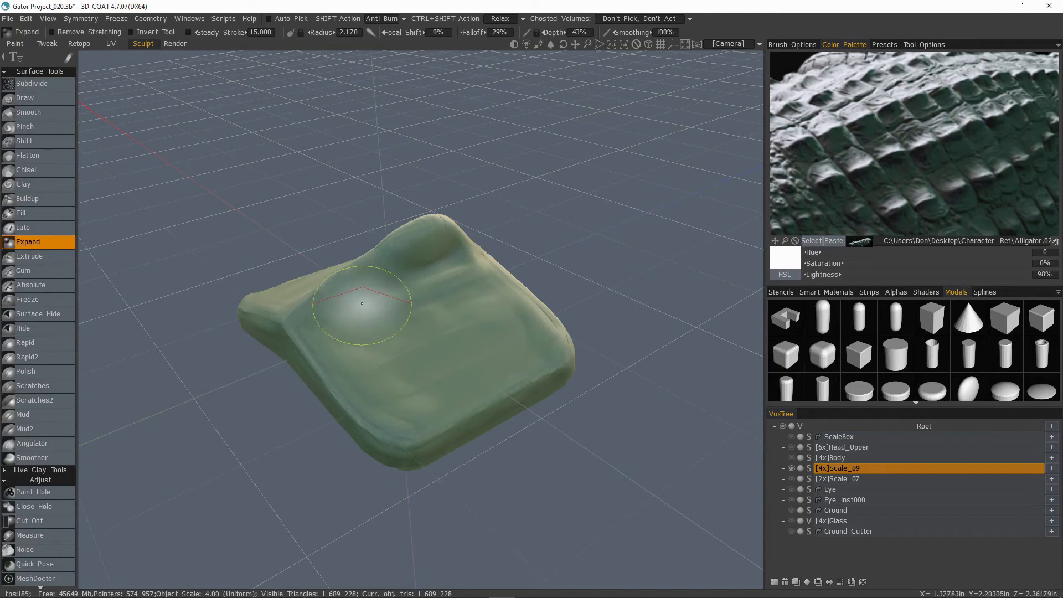
{"action": "left_click", "coordinate": [1054, 294]}
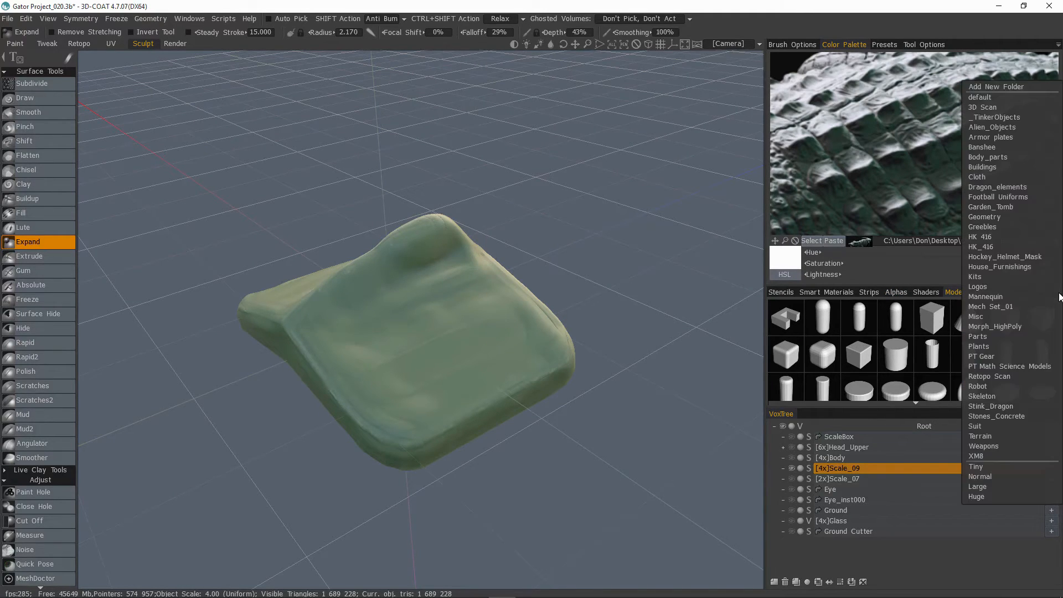
{"action": "left_click", "coordinate": [1001, 187]}
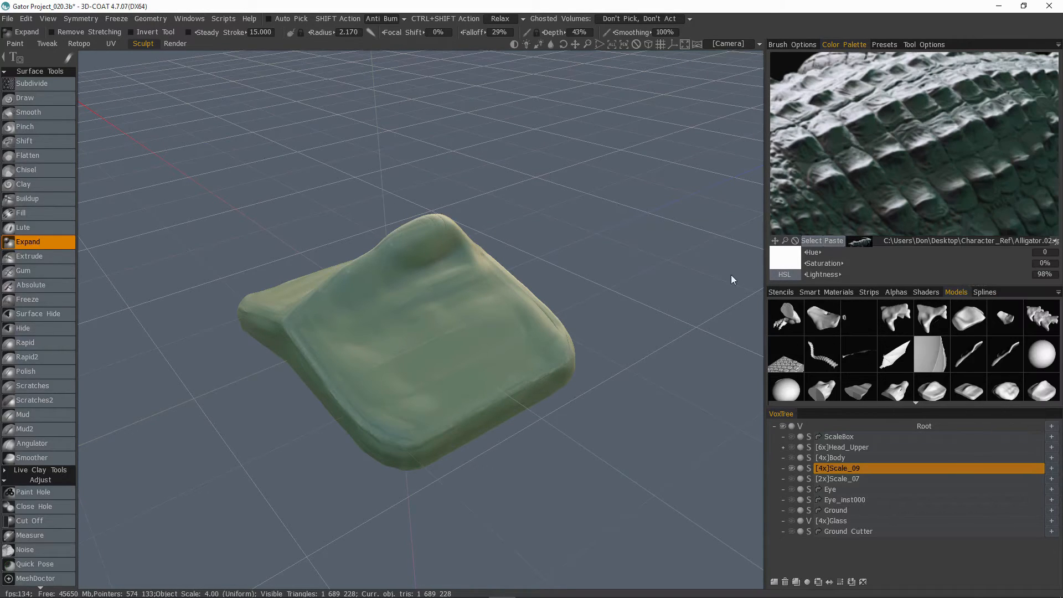
{"action": "scroll", "coordinate": [864, 390], "scroll_direction": "down", "scroll_amount": 3}
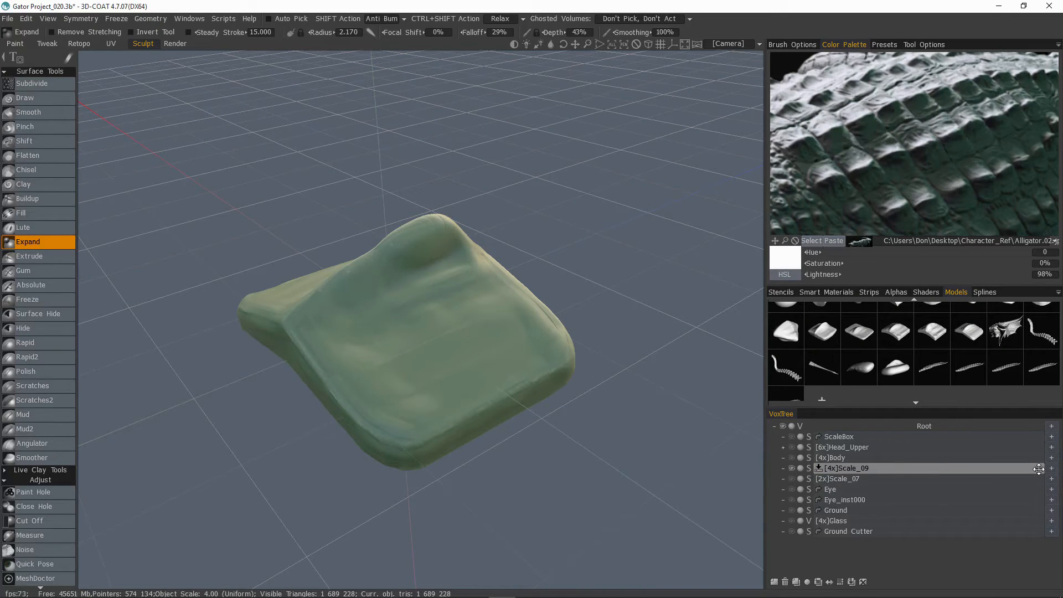
- Add the Scale_09 layer to the Dragon_elements models with a reduction percent of 92.907
{"action": "left_click_drag", "start_coordinate": [1036, 469], "coordinate": [944, 389]}
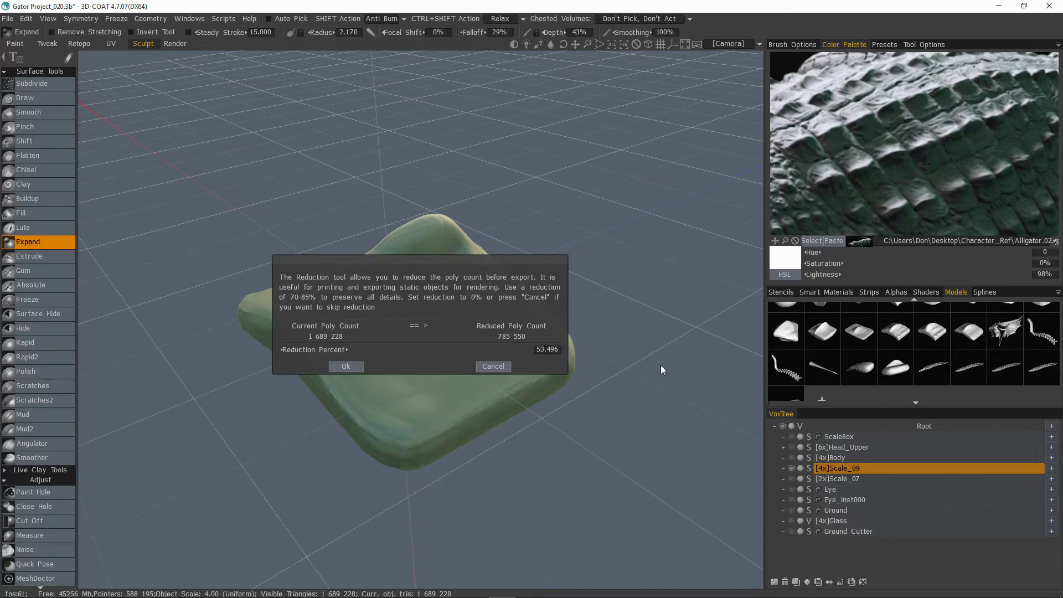
{"action": "left_click_drag", "start_coordinate": [453, 267], "coordinate": [512, 85]}
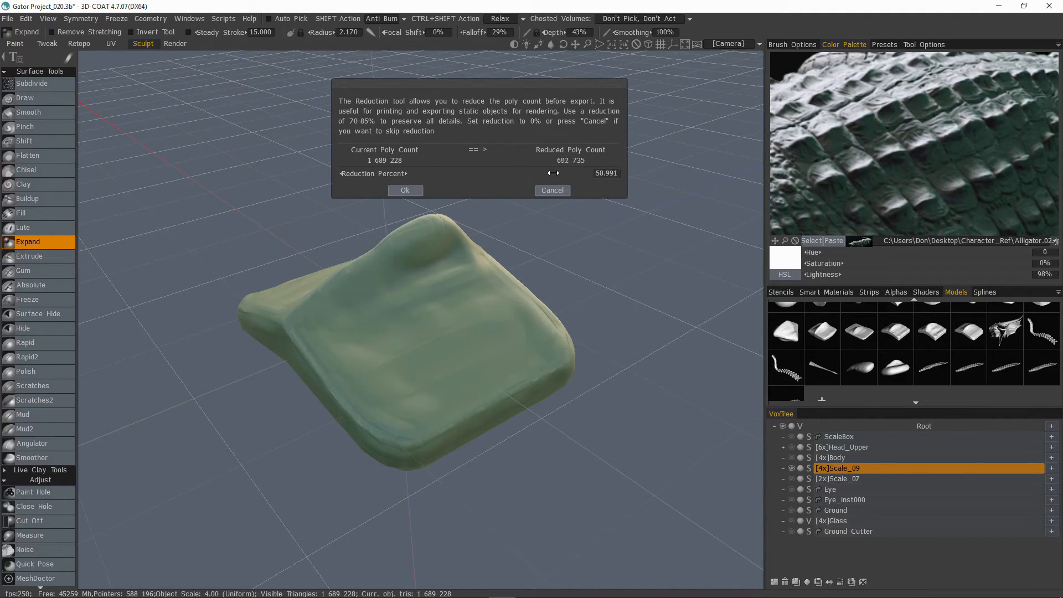
{"action": "left_click_drag", "start_coordinate": [553, 173], "coordinate": [593, 171]}
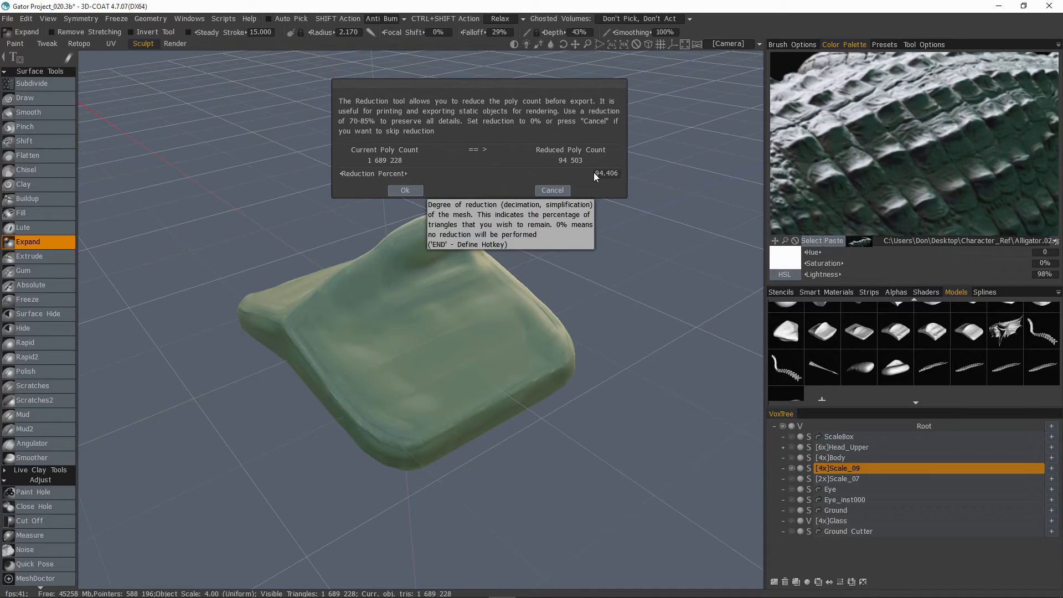
{"action": "left_click_drag", "start_coordinate": [593, 171], "coordinate": [590, 173]}
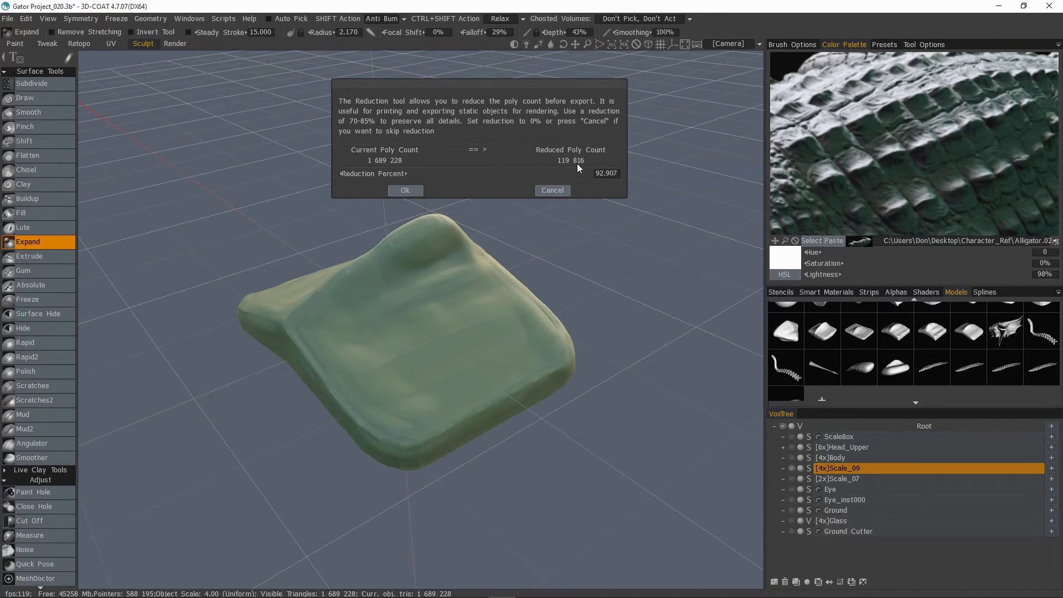
{"action": "left_click_drag", "start_coordinate": [392, 310], "coordinate": [411, 359], "text": "alt"}
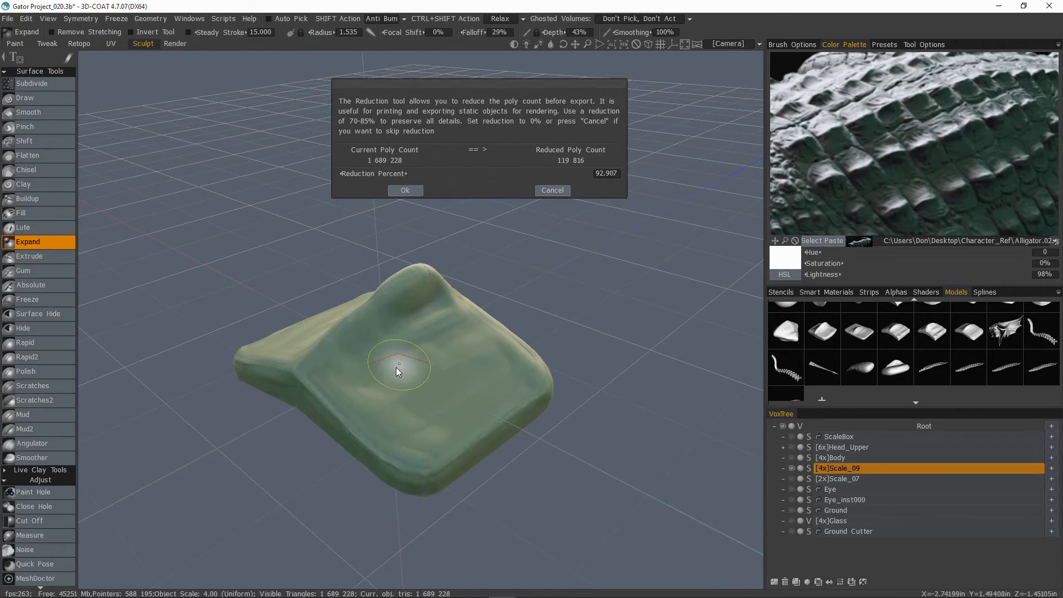
{"action": "left_click", "coordinate": [409, 193]}
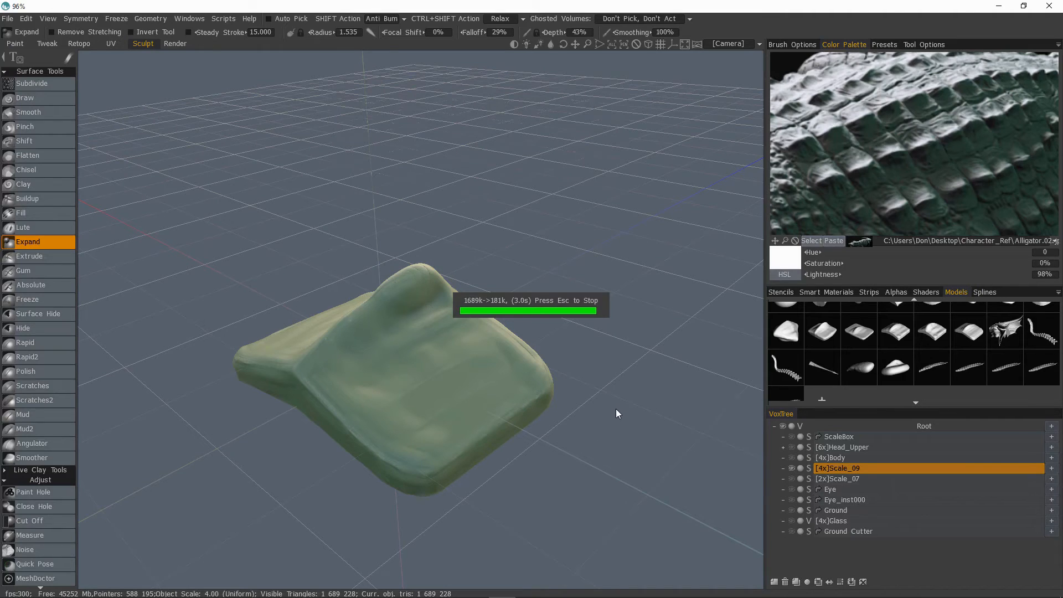
{"action": "scroll", "coordinate": [836, 382], "scroll_direction": "down", "scroll_amount": 1}
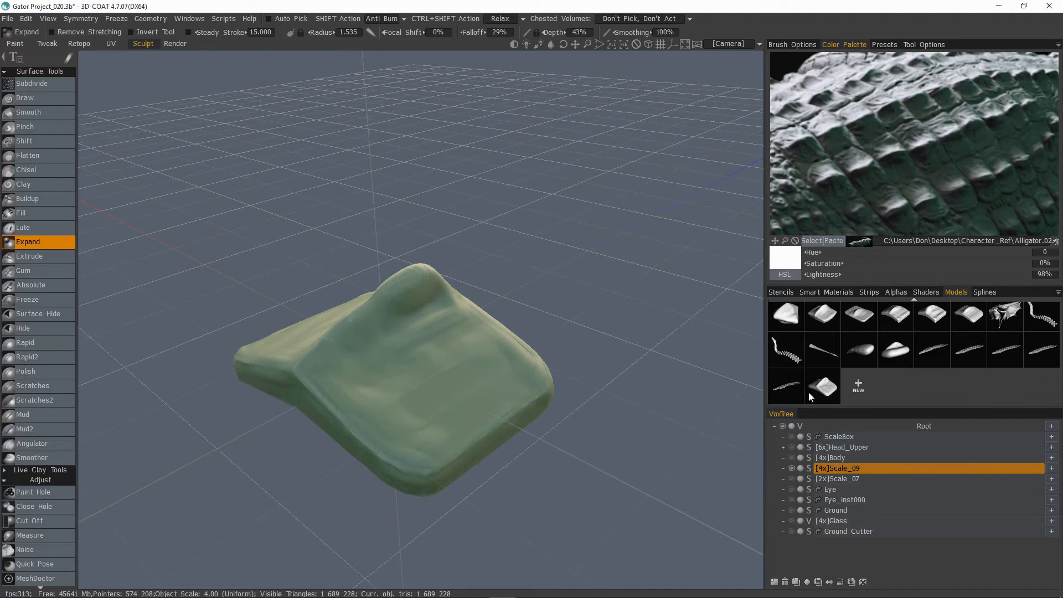
{"action": "left_click_drag", "start_coordinate": [623, 375], "coordinate": [653, 400]}
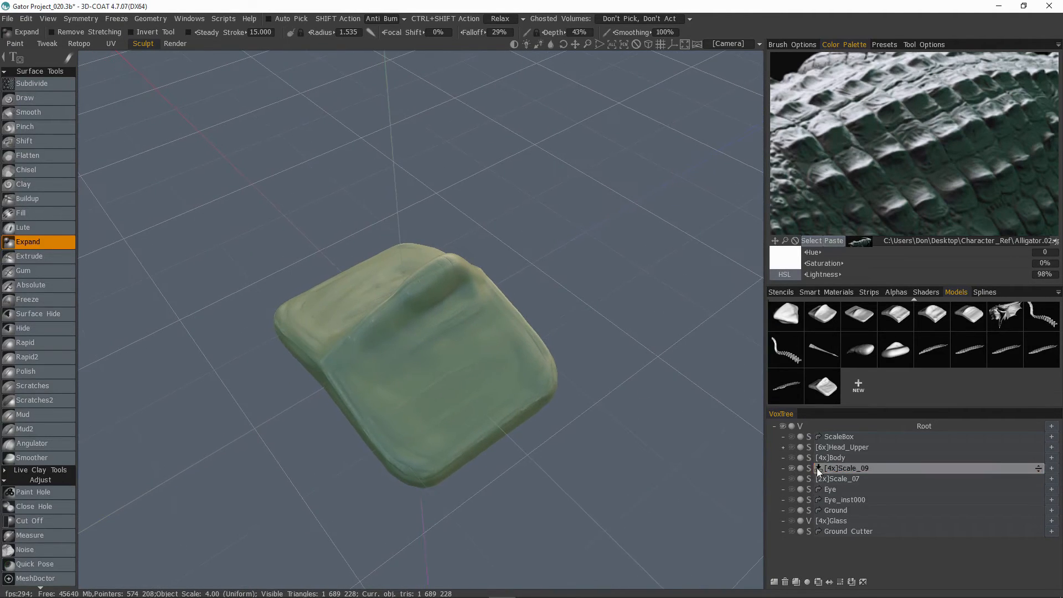
- Rename the Scale_09 layer as Scale_09Low
{"action": "double_click", "coordinate": [869, 470]}
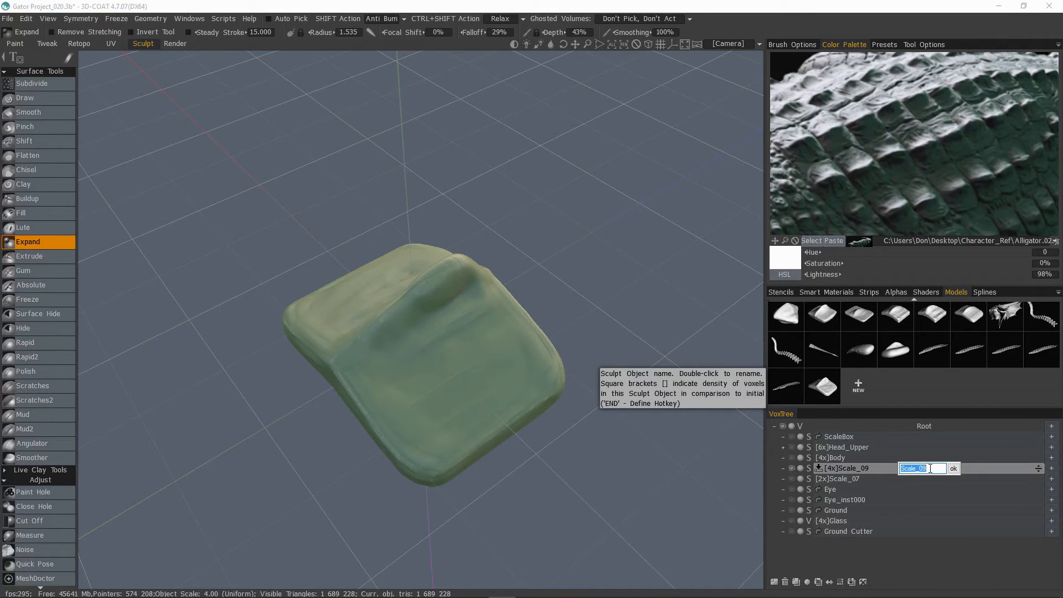
{"action": "type", "text": "Low"}
{"action": "key", "text": "Return"}
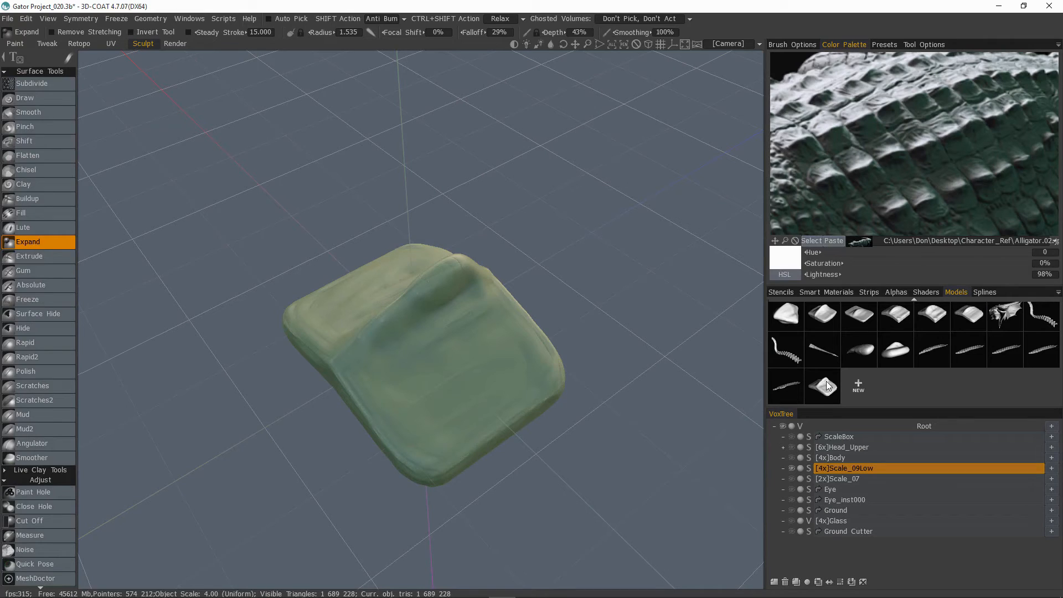
- Add the Scale_09Low layer to the Dragon_elements models with a reduction percent of 98.901
{"action": "left_click_drag", "start_coordinate": [852, 456], "coordinate": [871, 470]}
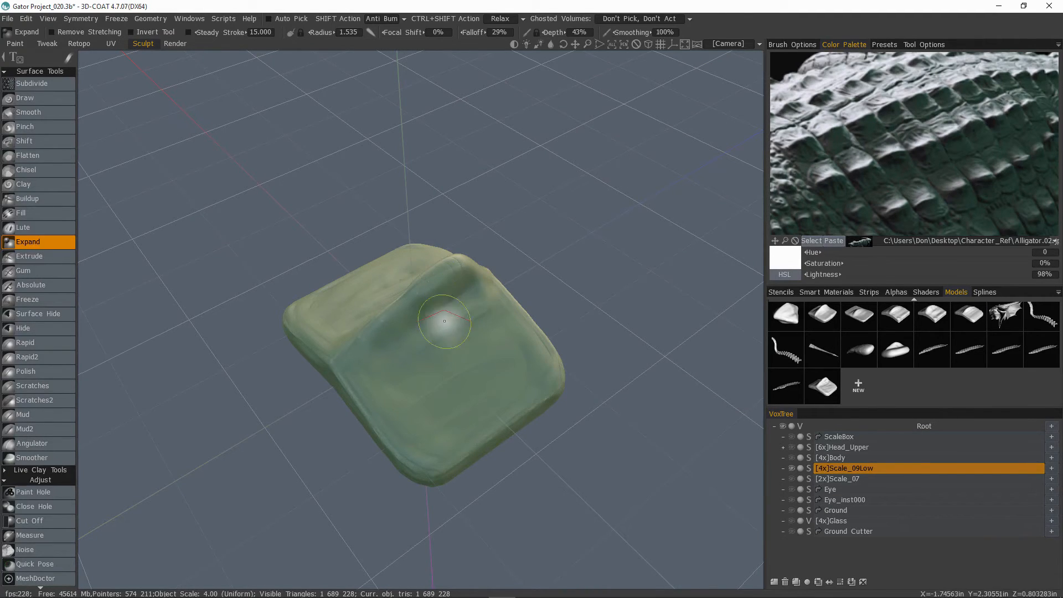
{"action": "left_click_drag", "start_coordinate": [411, 348], "coordinate": [368, 357], "text": "alt"}
{"action": "left_click_drag", "start_coordinate": [988, 469], "coordinate": [663, 370]}
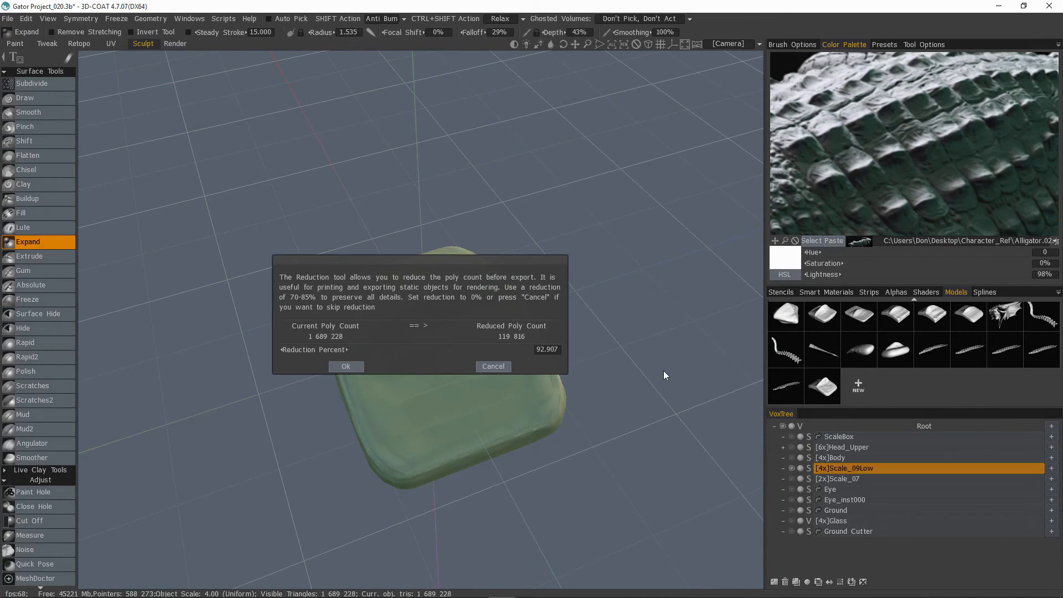
{"action": "left_click_drag", "start_coordinate": [496, 351], "coordinate": [508, 355]}
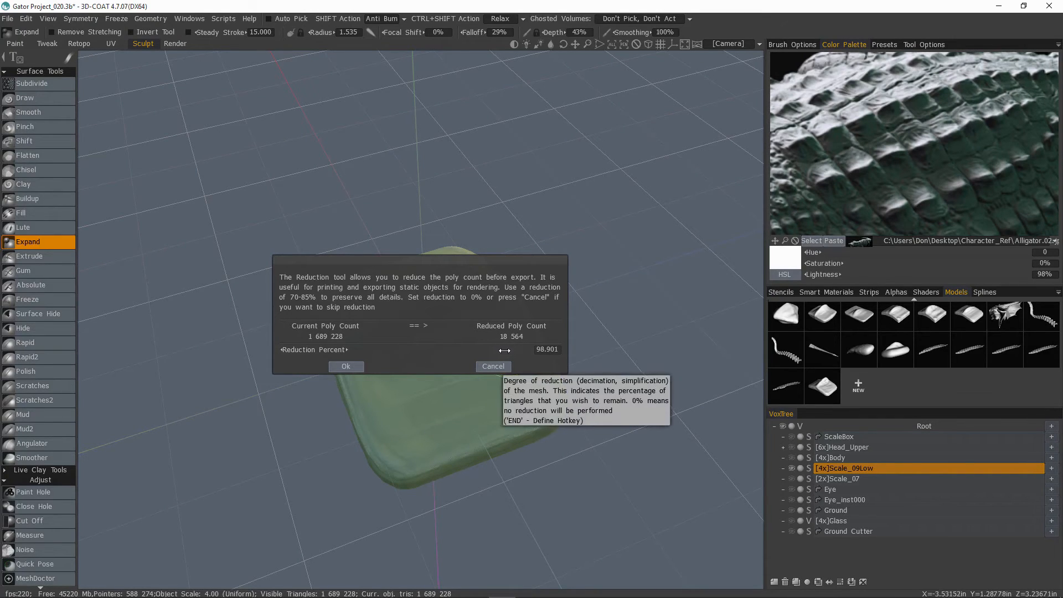
{"action": "left_click", "coordinate": [346, 366]}
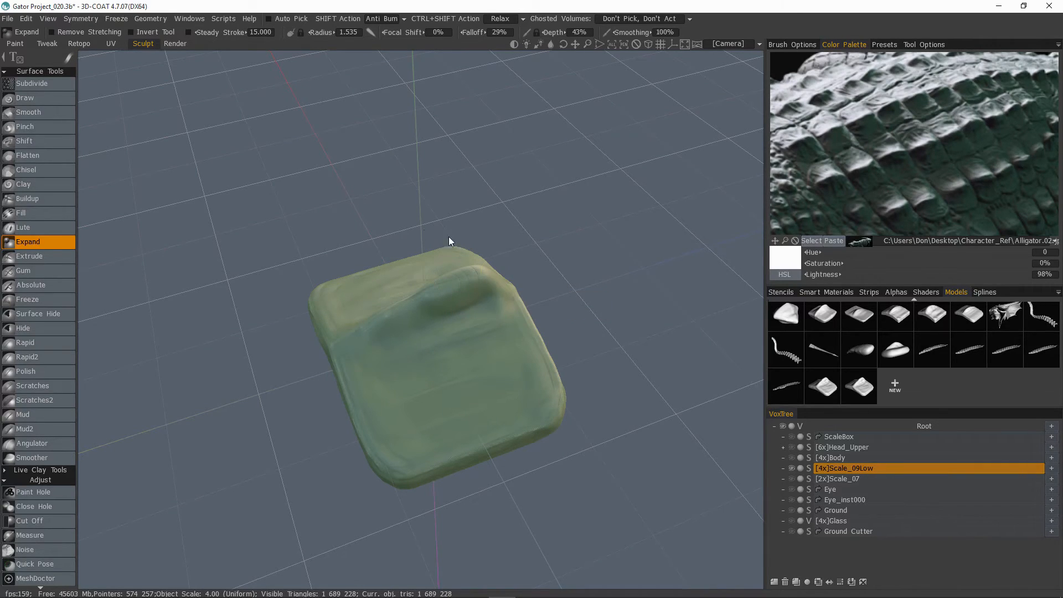
- Switch the Scale_09Low layer to its reduced proxy and hide it
{"action": "left_click", "coordinate": [818, 469]}
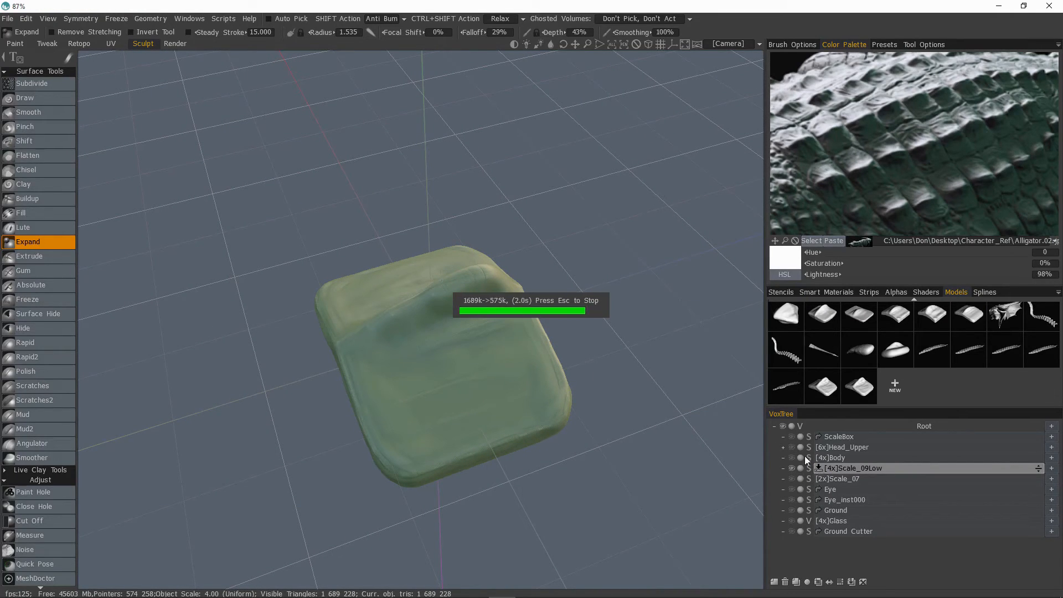
{"action": "left_click", "coordinate": [829, 470]}
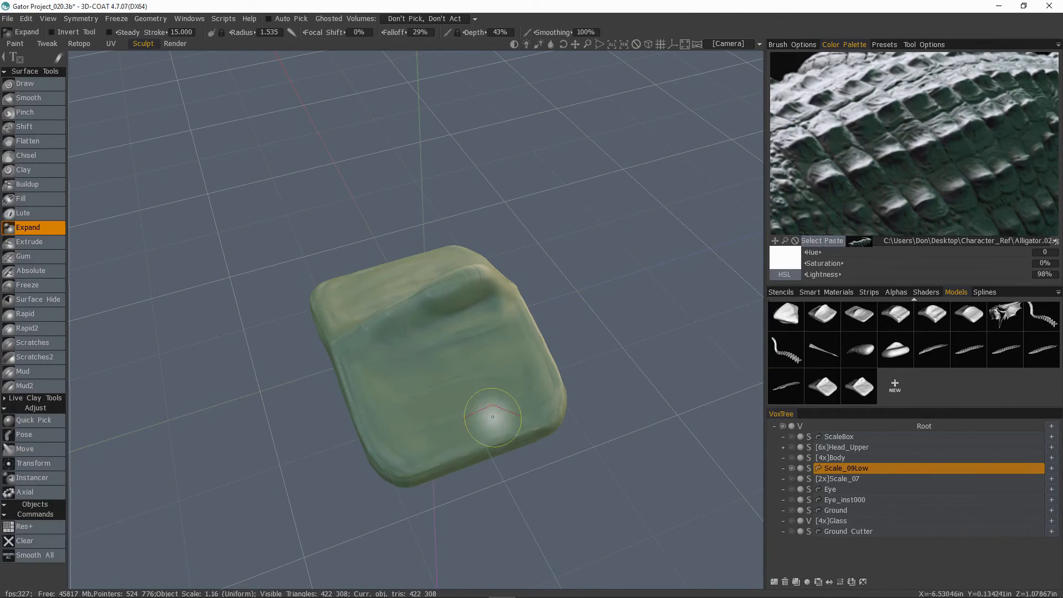
{"action": "left_click", "coordinate": [792, 469]}
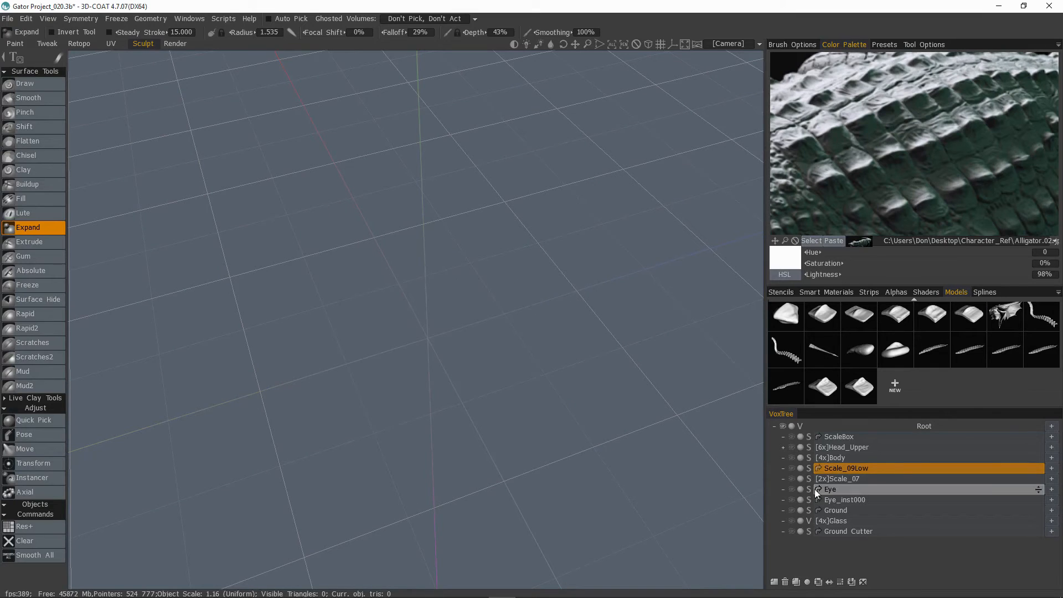
- Show the alligator's Body layer and make it the active layer
{"action": "left_click", "coordinate": [791, 457]}
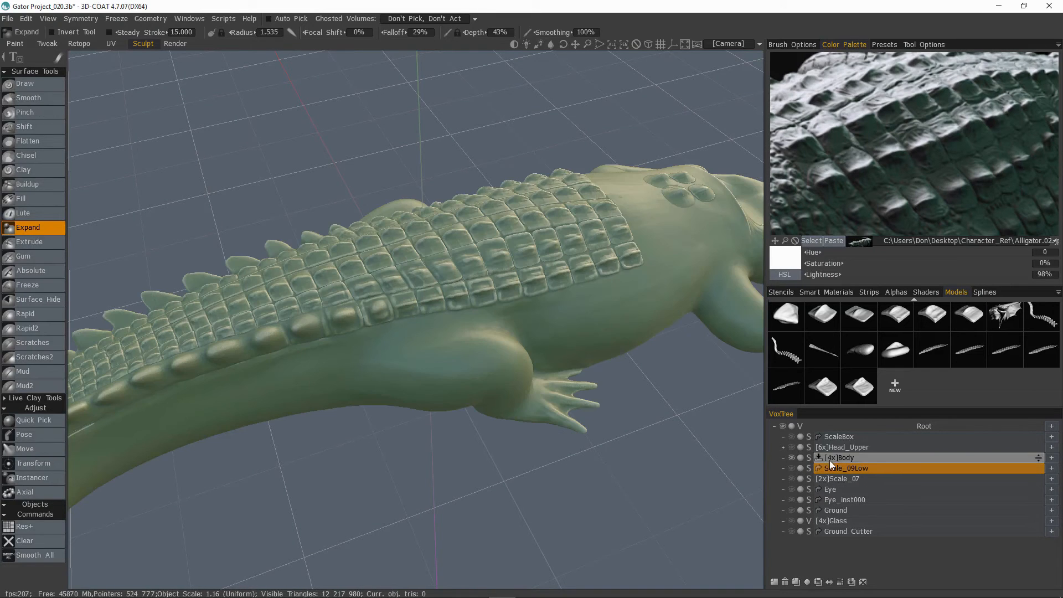
{"action": "left_click", "coordinate": [848, 458]}
{"action": "left_click_drag", "start_coordinate": [557, 277], "coordinate": [913, 300], "text": "alt"}
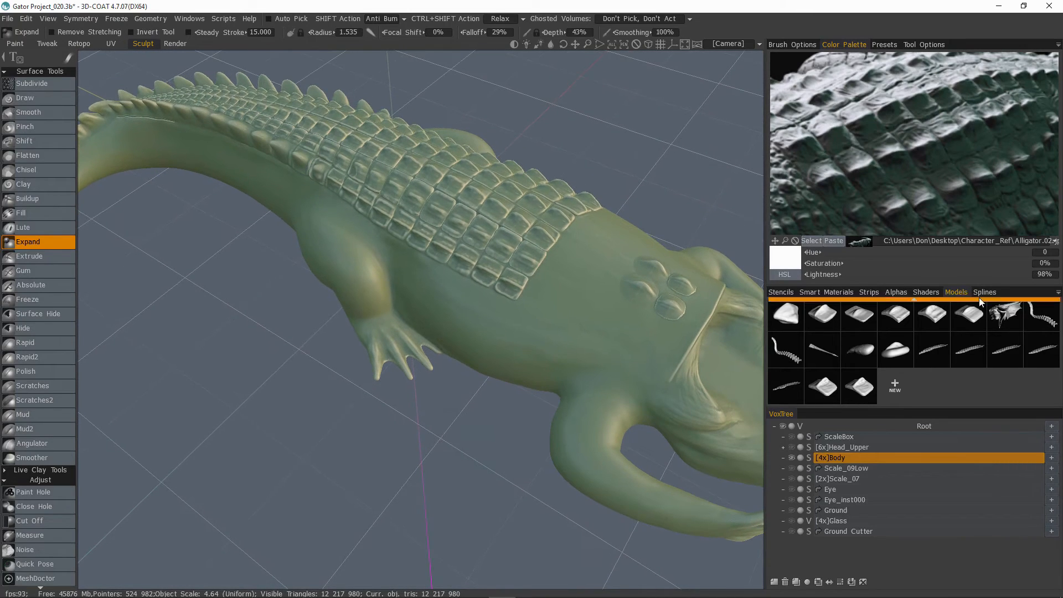
- Start a new alpha from a file, loading Scale_09.obj from the VoxStamps Objects Dragon_elements folder
{"action": "left_click", "coordinate": [895, 292]}
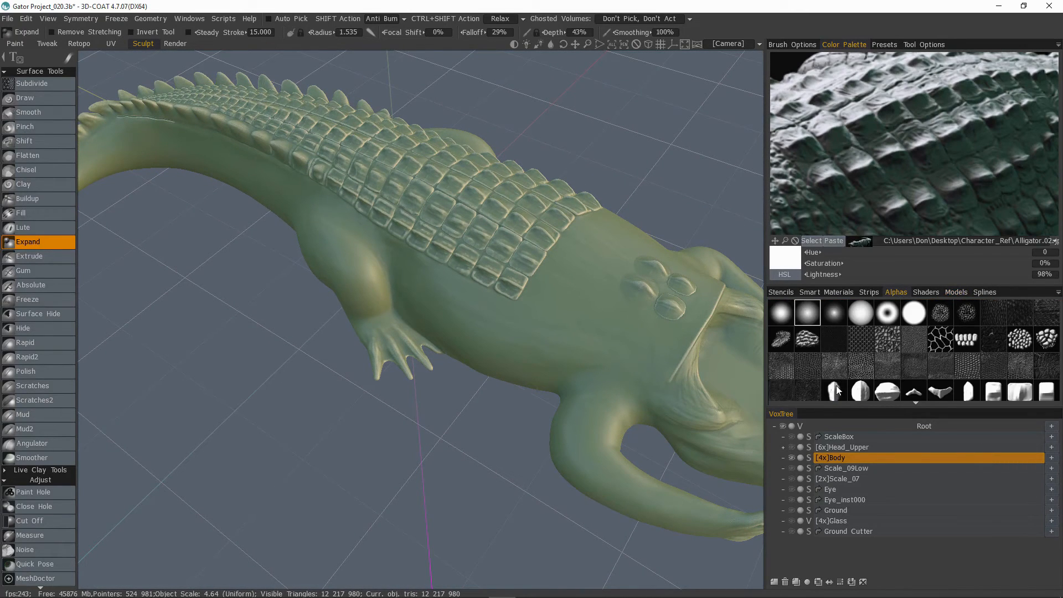
{"action": "left_click", "coordinate": [913, 390]}
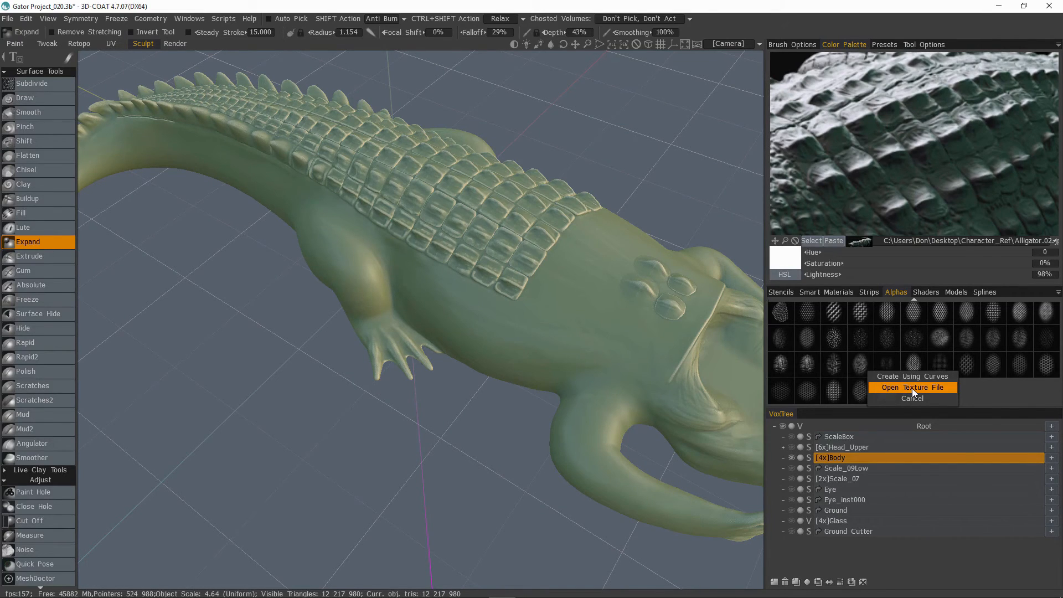
{"action": "left_click", "coordinate": [912, 388]}
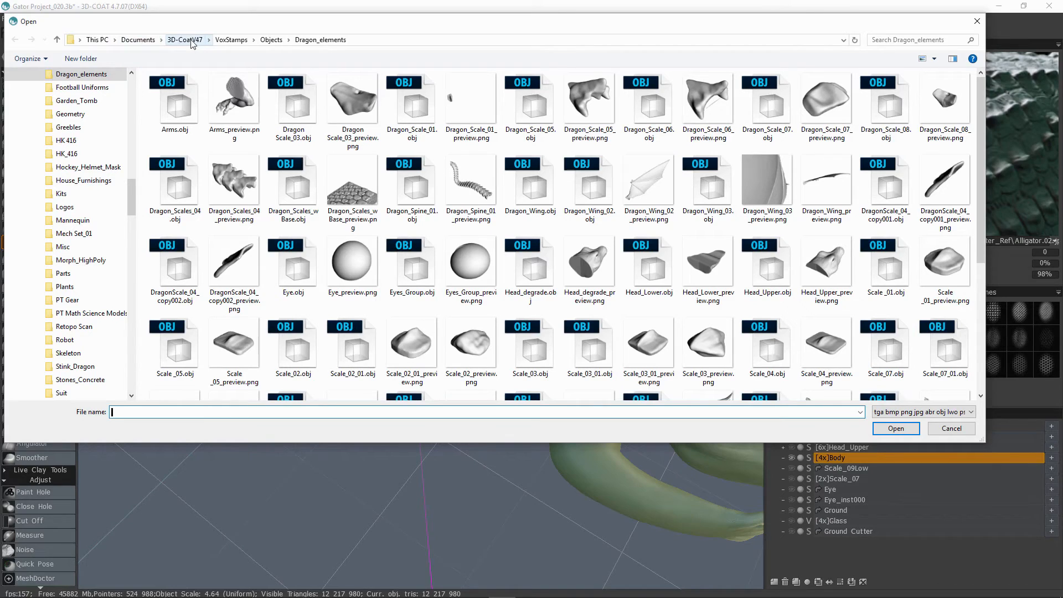
{"action": "left_click", "coordinate": [239, 42]}
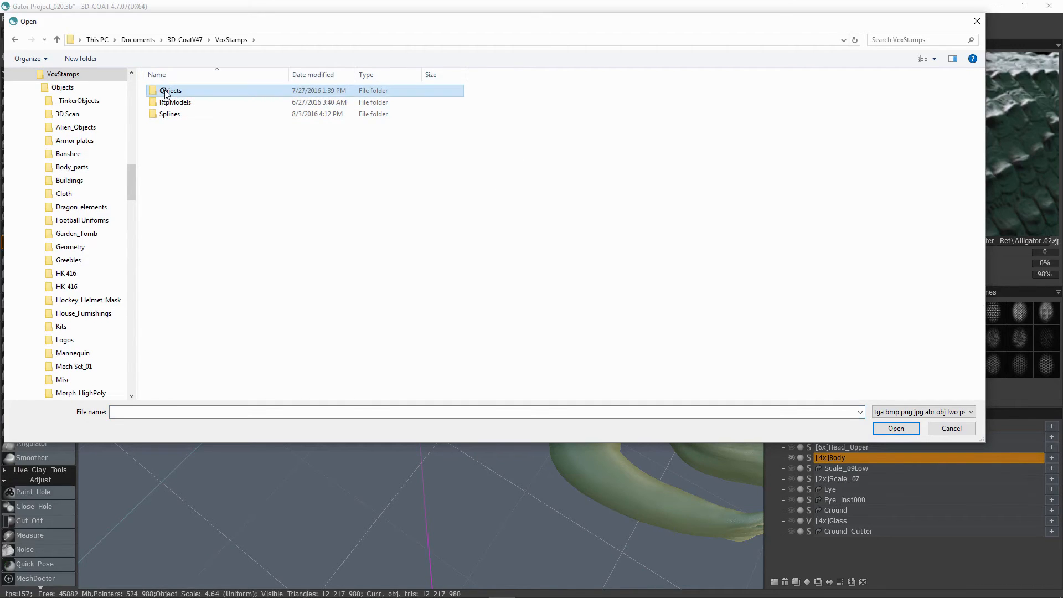
{"action": "double_click", "coordinate": [184, 88]}
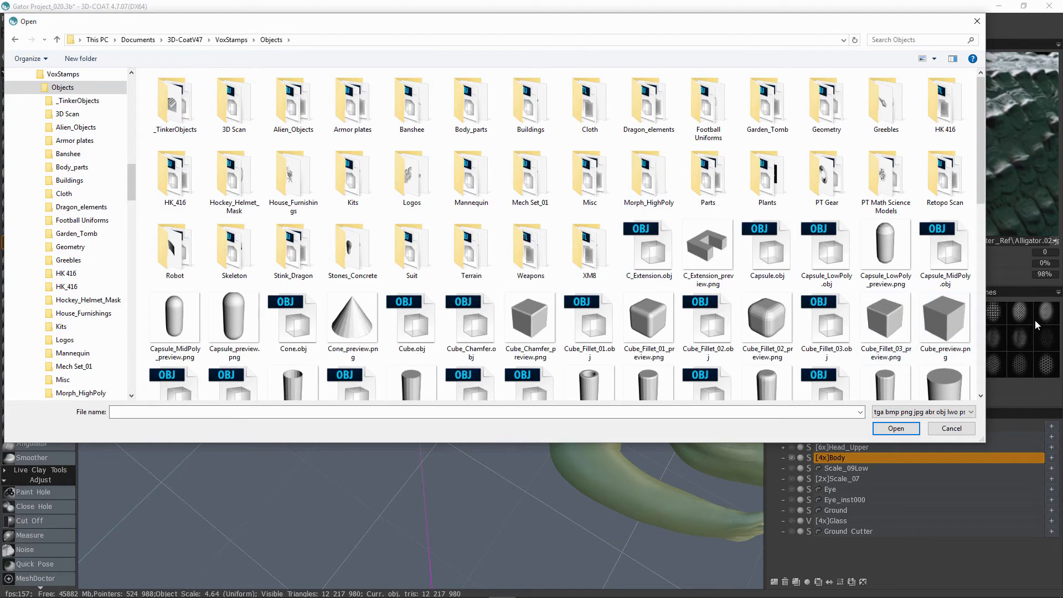
{"action": "double_click", "coordinate": [642, 103]}
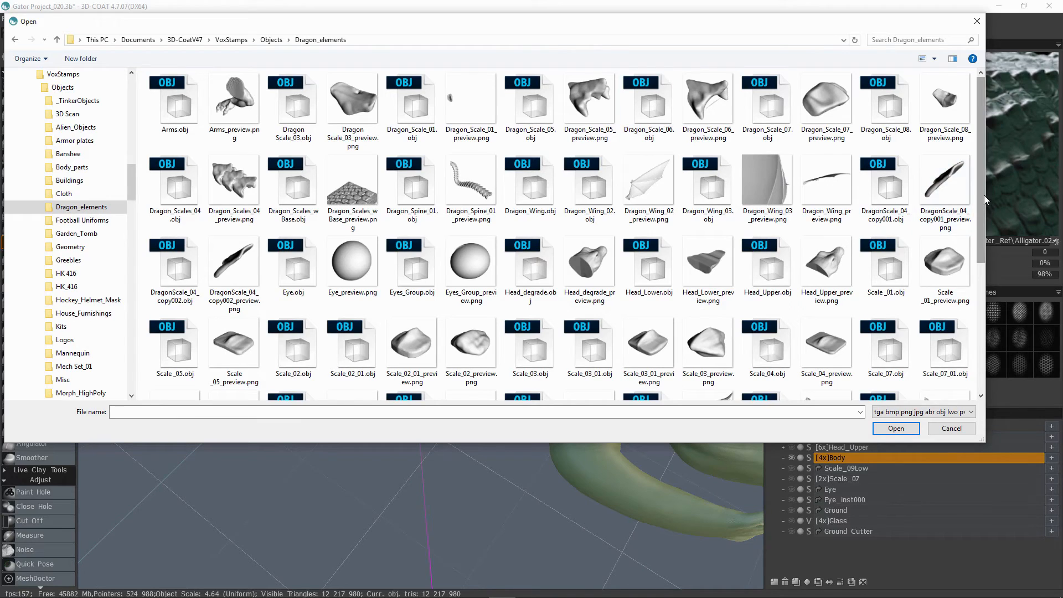
{"action": "left_click_drag", "start_coordinate": [983, 198], "coordinate": [1000, 278]}
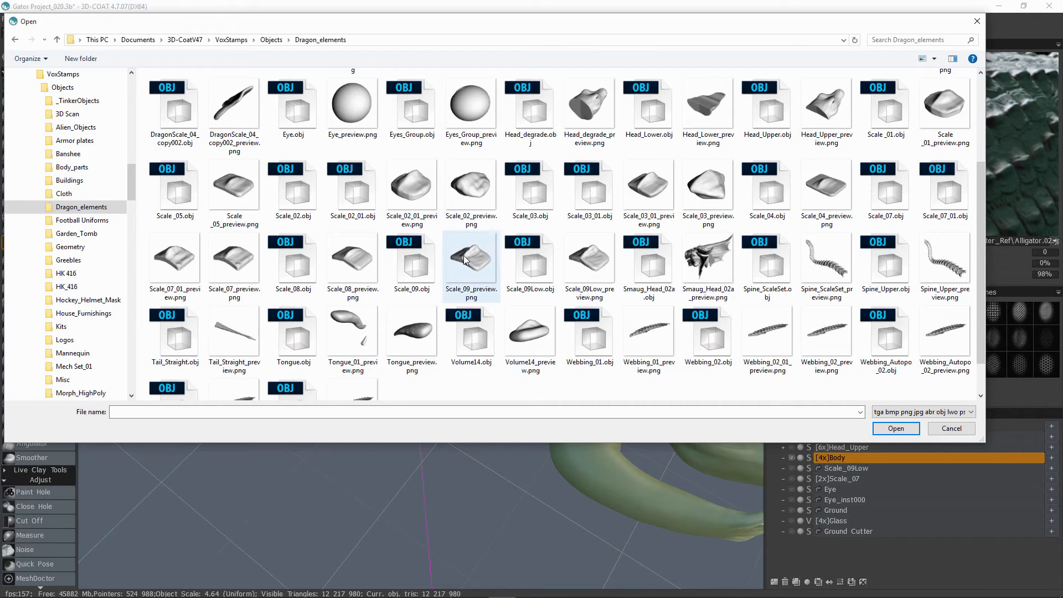
{"action": "double_click", "coordinate": [416, 270]}
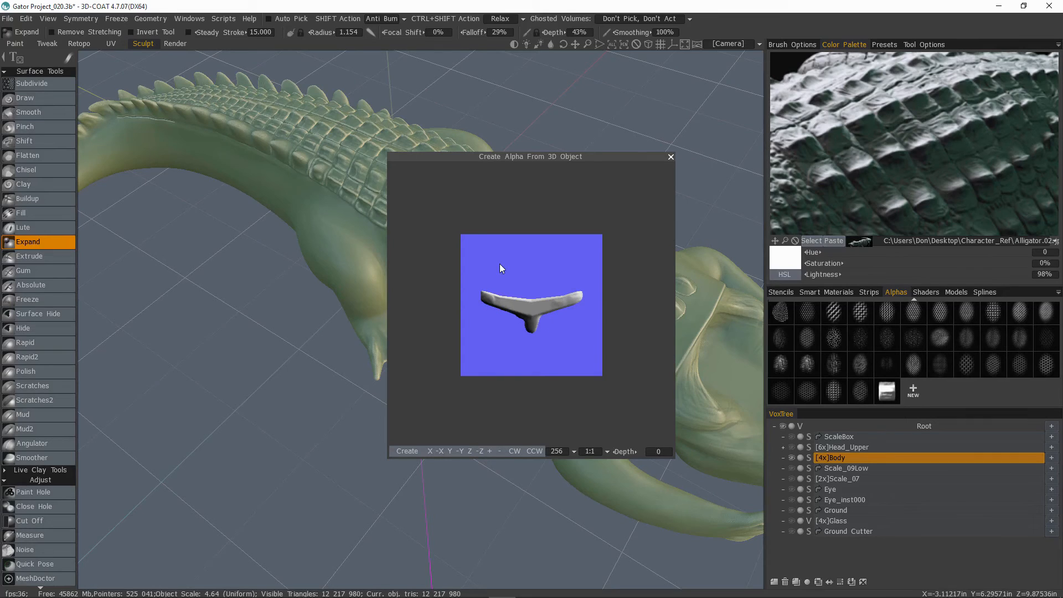
- Orient the scale along the Y axis, turned 90° counterclockwise, and set the alpha resolution to 512
{"action": "left_click", "coordinate": [450, 452]}
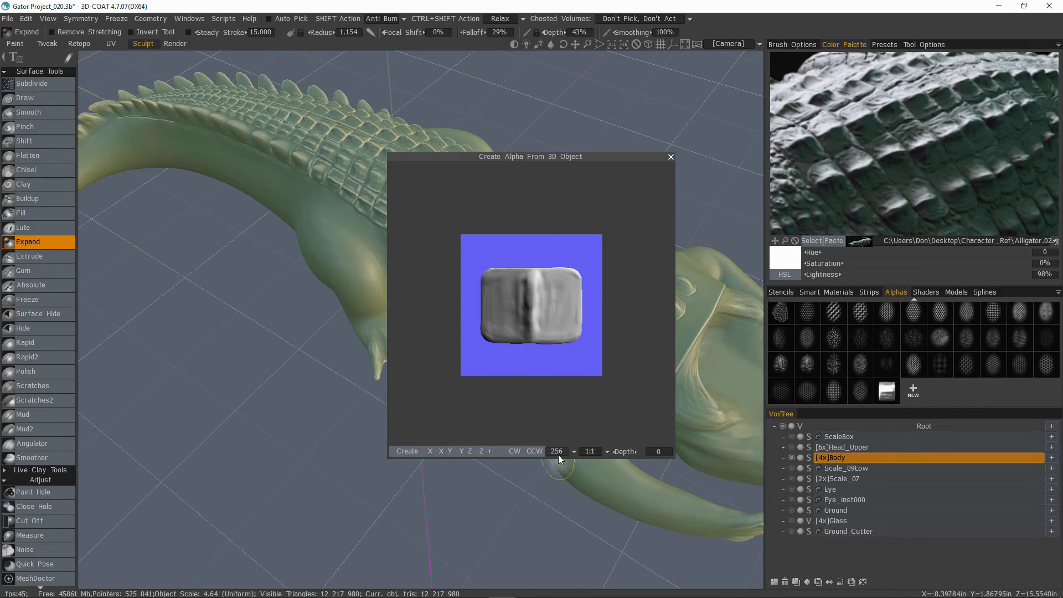
{"action": "left_click", "coordinate": [572, 453]}
{"action": "left_click", "coordinate": [565, 487]}
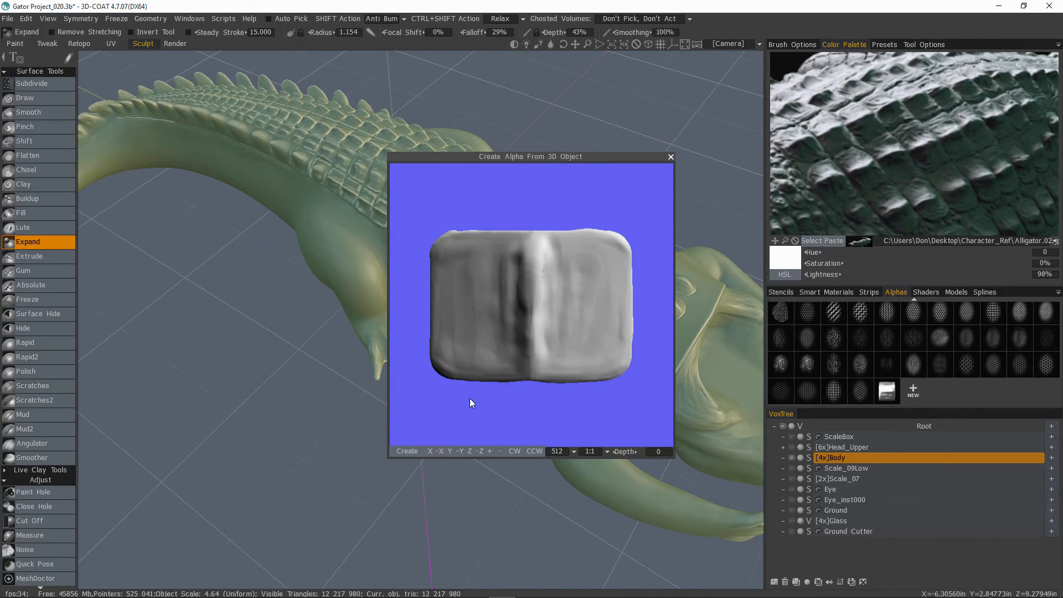
{"action": "left_click", "coordinate": [534, 451]}
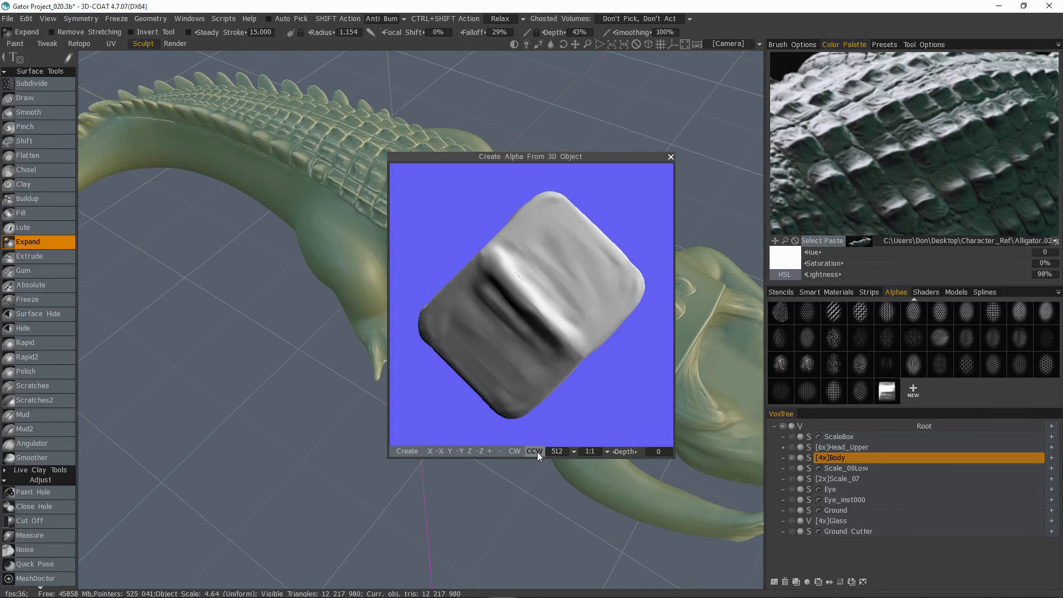
{"action": "left_click", "coordinate": [536, 451]}
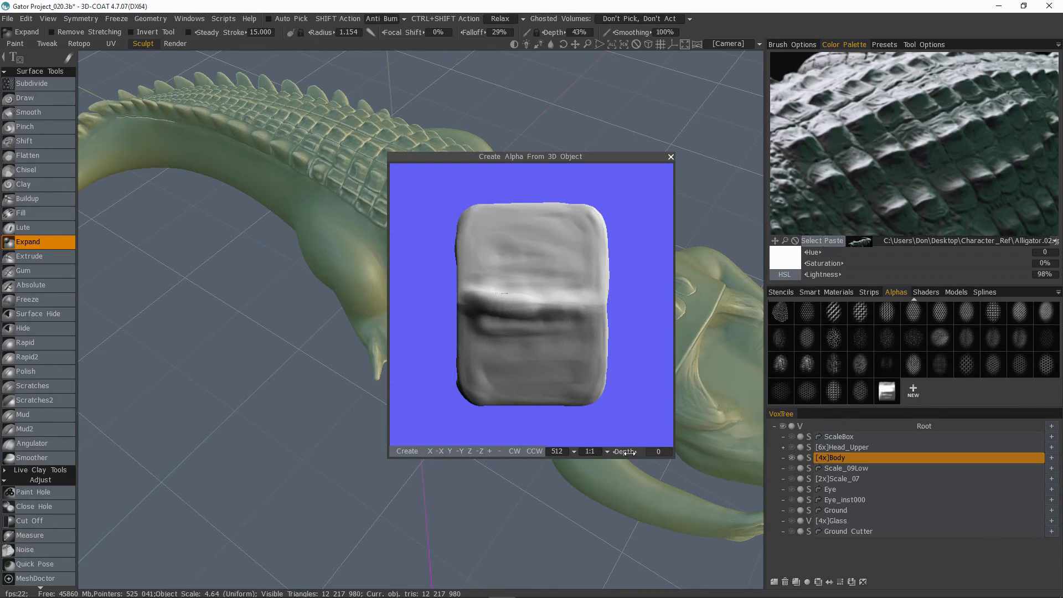
- Set the alpha depth to 1.000 and try a larger scale size within the preview frame
{"action": "mouse_move", "coordinate": [628, 453]}
{"action": "left_mouse_down"}
{"action": "mouse_move", "coordinate": [599, 451]}
{"action": "mouse_move", "coordinate": [641, 451]}
{"action": "left_mouse_up"}
{"action": "left_click", "coordinate": [489, 451]}
{"action": "left_click", "coordinate": [489, 451]}
{"action": "left_click", "coordinate": [489, 451]}
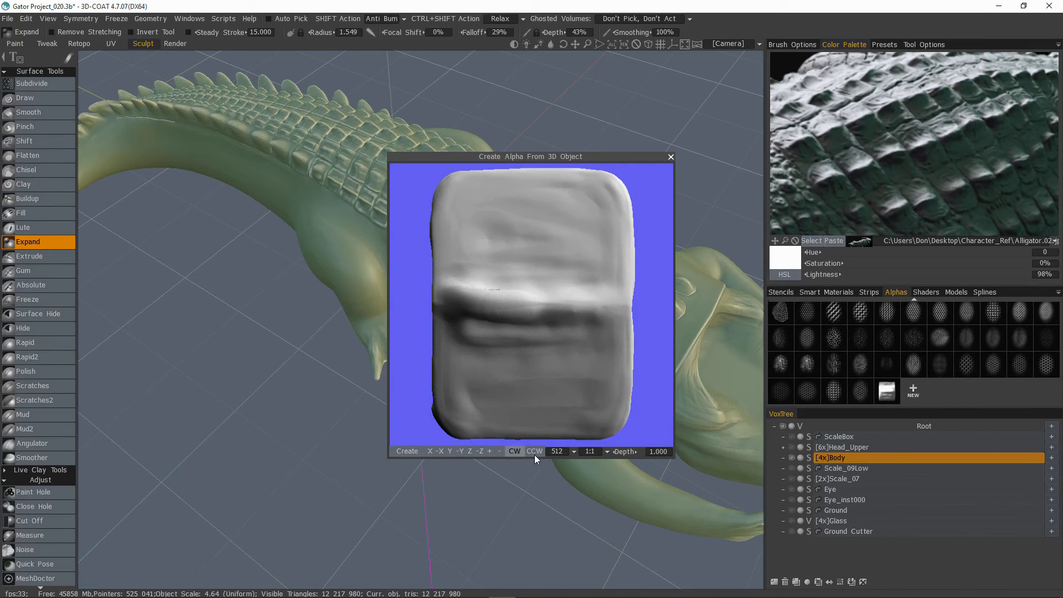
{"action": "left_click", "coordinate": [498, 452]}
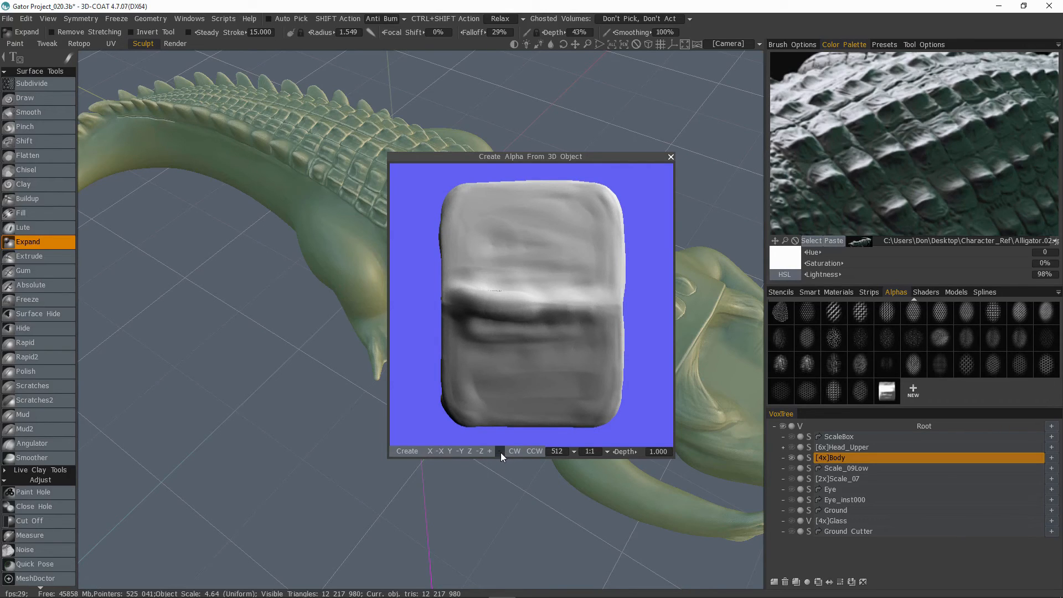
{"action": "left_click", "coordinate": [500, 452]}
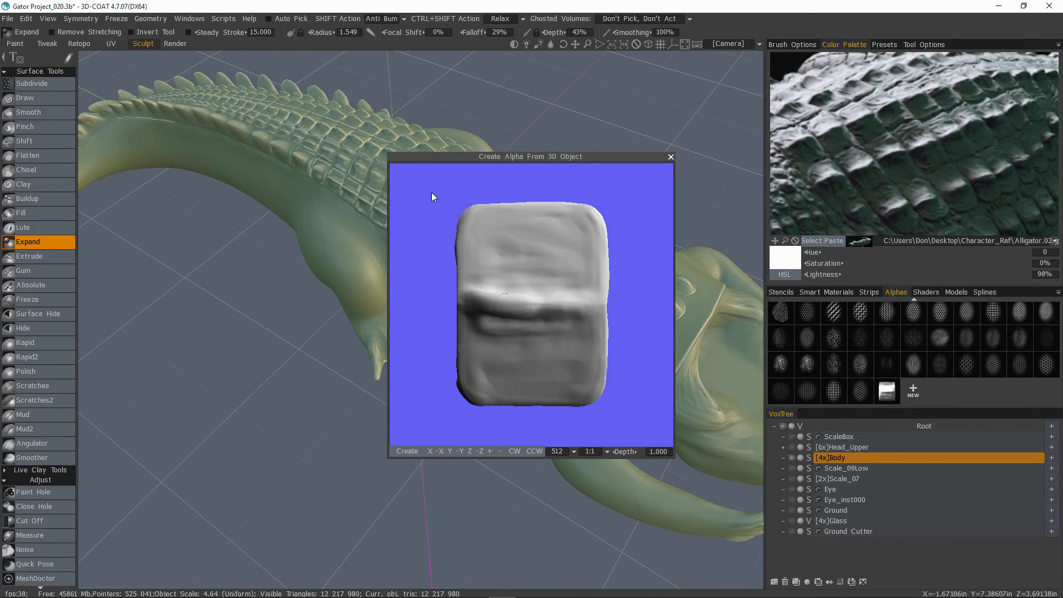
- Reset the tilted preview to the Y-axis view turned 90° counterclockwise, enlarge the scale slightly, and create the alpha
{"action": "left_click_drag", "start_coordinate": [426, 195], "coordinate": [465, 275]}
{"action": "left_click", "coordinate": [450, 451]}
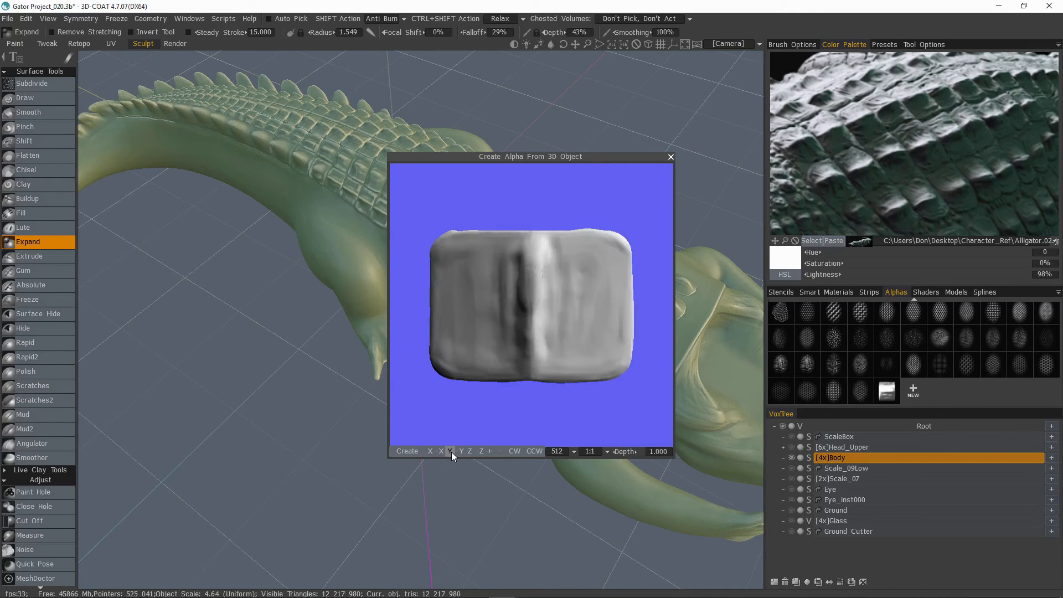
{"action": "left_click", "coordinate": [532, 452]}
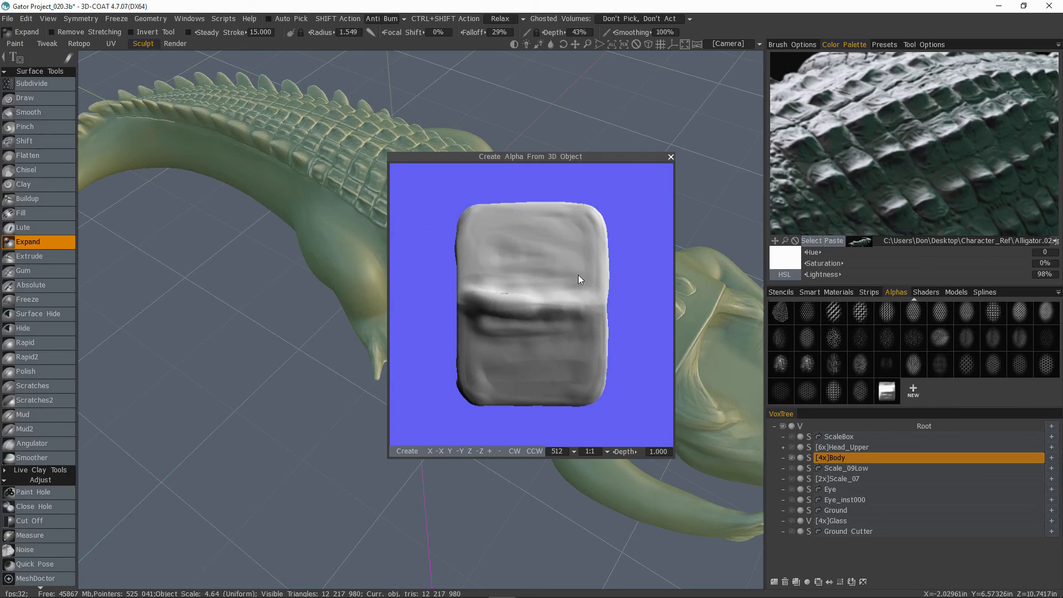
{"action": "scroll", "coordinate": [626, 191], "scroll_direction": "down", "scroll_amount": 1}
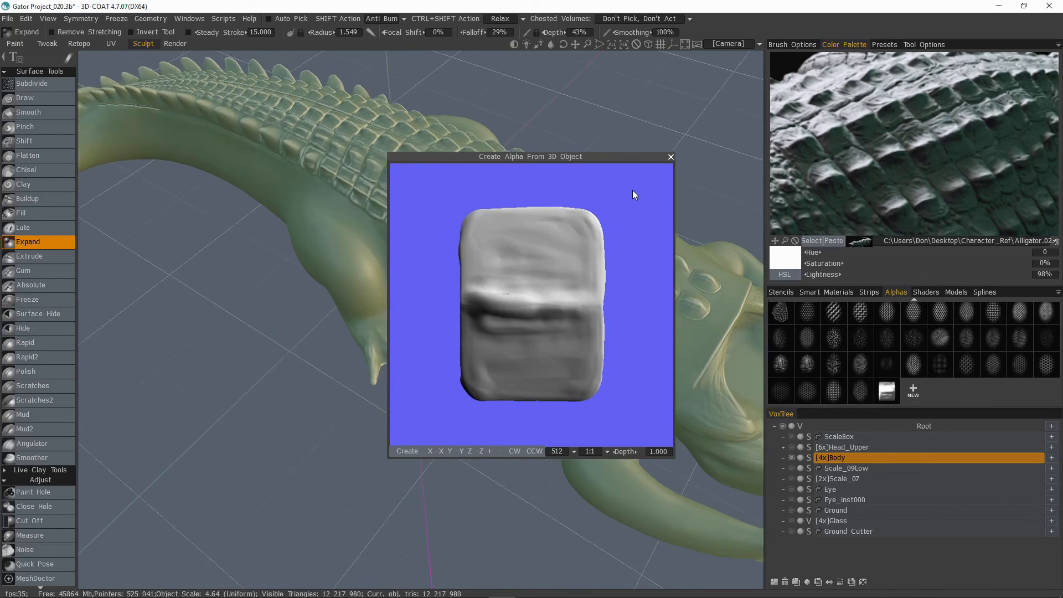
{"action": "scroll", "coordinate": [628, 190], "scroll_direction": "up", "scroll_amount": 1}
{"action": "scroll", "coordinate": [628, 269], "scroll_direction": "up", "scroll_amount": 3}
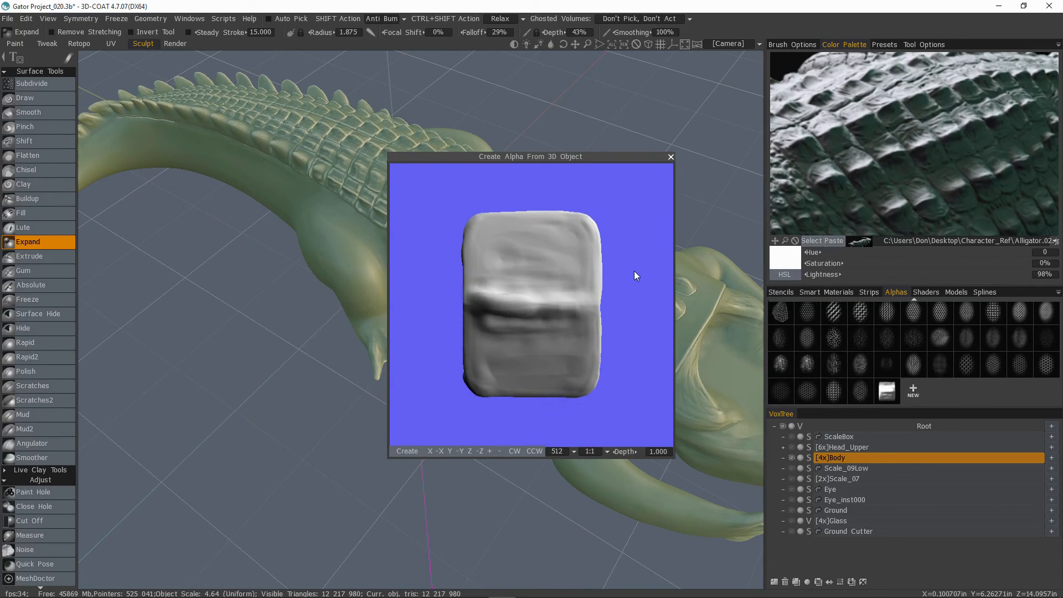
{"action": "scroll", "coordinate": [619, 267], "scroll_direction": "down", "scroll_amount": 2}
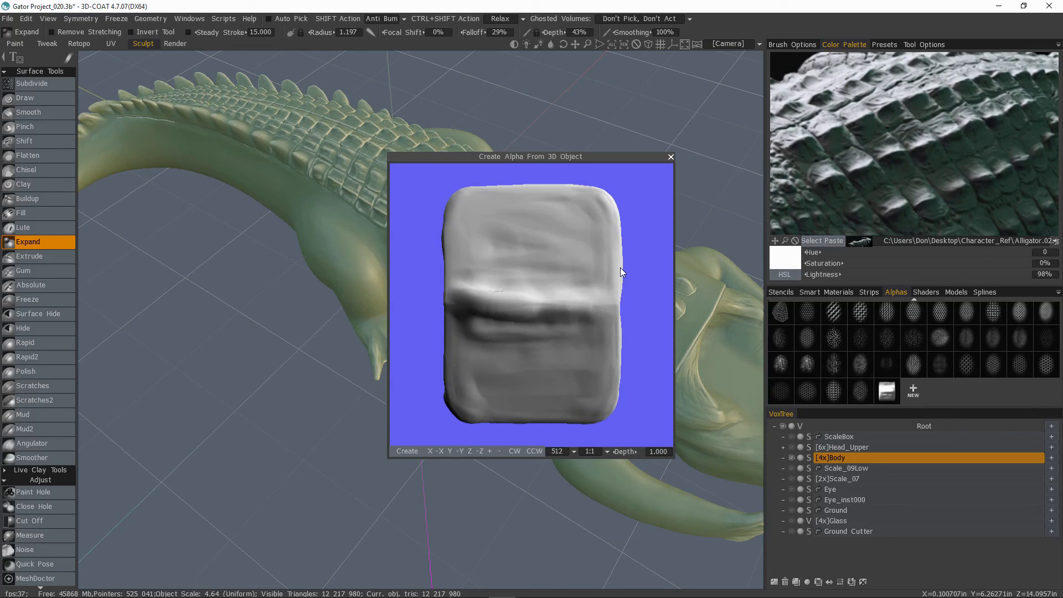
{"action": "left_click", "coordinate": [406, 451]}
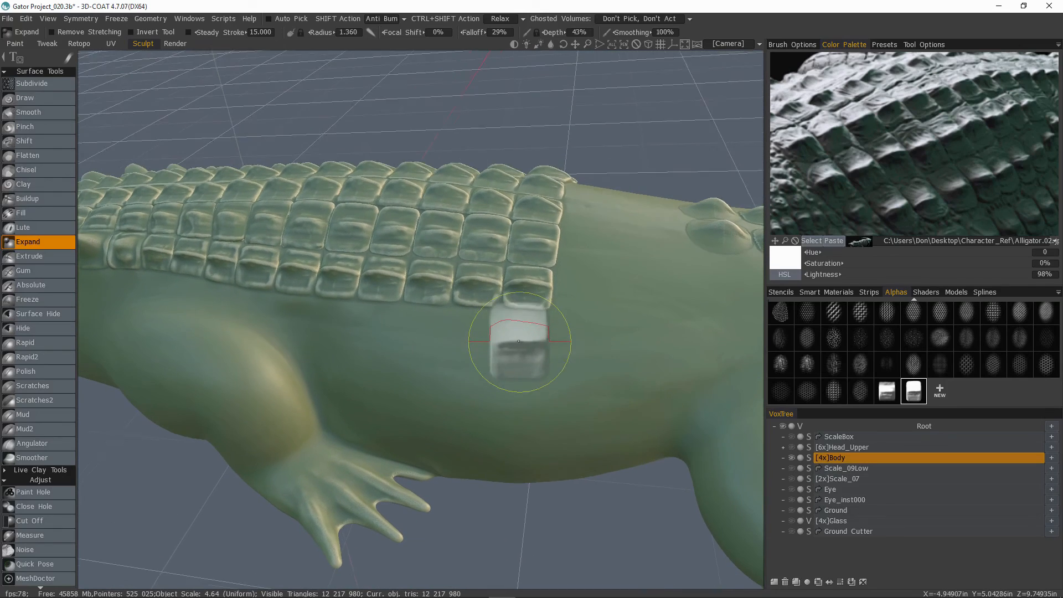
- Switch to the Absolute brush with 42% depth and 11% falloff, and try stamping the new scale on the flank
{"action": "right_click_drag", "start_coordinate": [535, 354], "coordinate": [520, 354]}
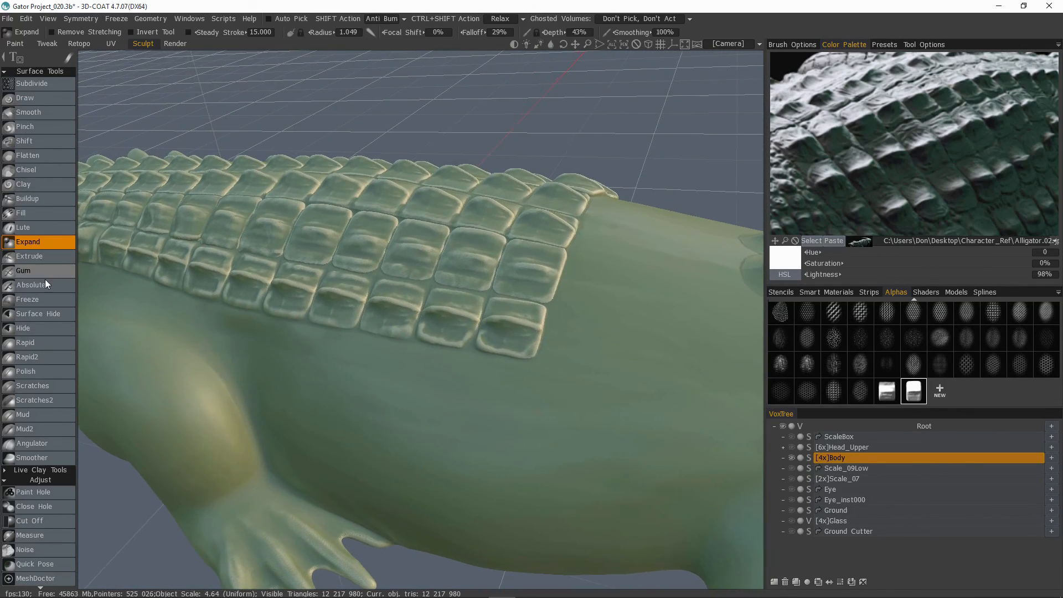
{"action": "left_click", "coordinate": [42, 284]}
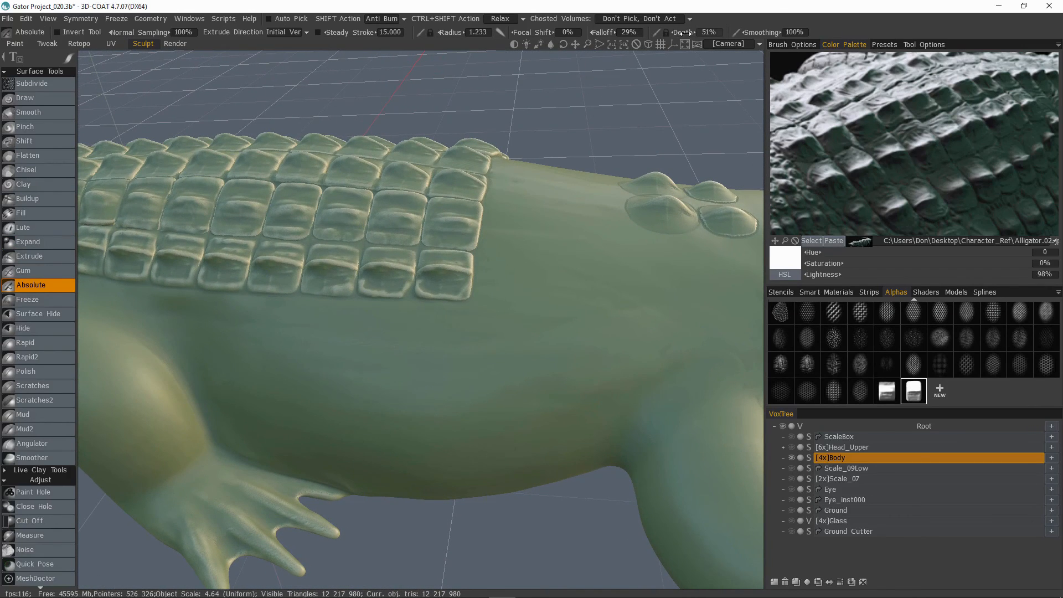
{"action": "left_click_drag", "start_coordinate": [686, 34], "coordinate": [674, 32]}
{"action": "left_click_drag", "start_coordinate": [585, 34], "coordinate": [584, 39]}
{"action": "left_click", "coordinate": [448, 356]}
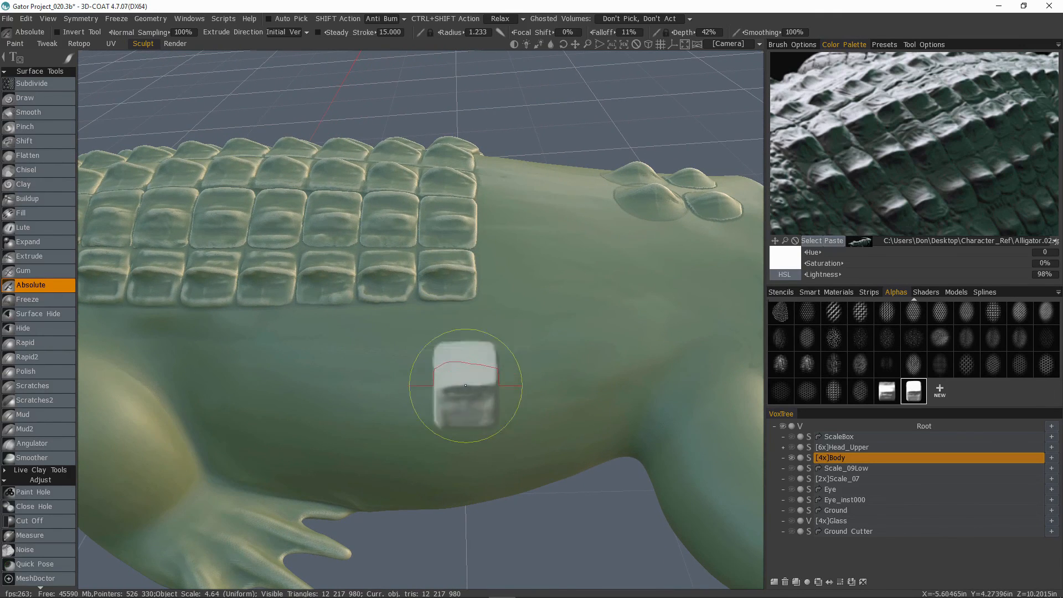
{"action": "mouse_move", "coordinate": [614, 429]}
{"action": "left_mouse_down", "text": "alt"}
{"action": "mouse_move", "coordinate": [612, 438]}
{"action": "mouse_move", "coordinate": [593, 360]}
{"action": "mouse_move", "coordinate": [542, 348]}
{"action": "left_mouse_up", "text": "alt"}
{"action": "key", "text": "ctrl+z"}
- Switch the brush to the dotted stroke mode and test one scale stamp on the flank below the back scales
{"action": "mouse_move", "coordinate": [68, 59]}
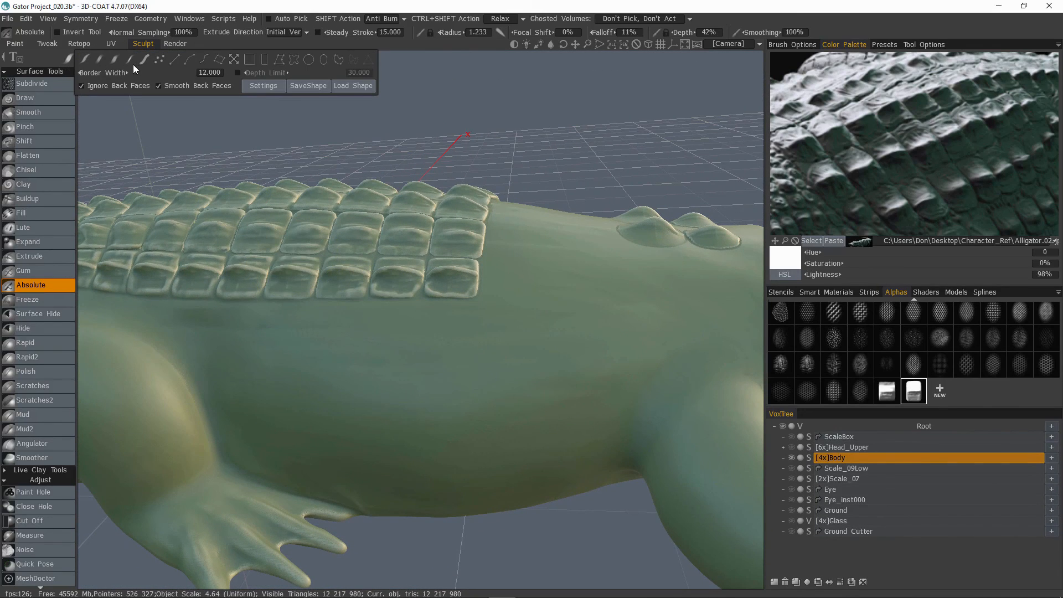
{"action": "left_click", "coordinate": [159, 60]}
{"action": "left_click", "coordinate": [446, 354]}
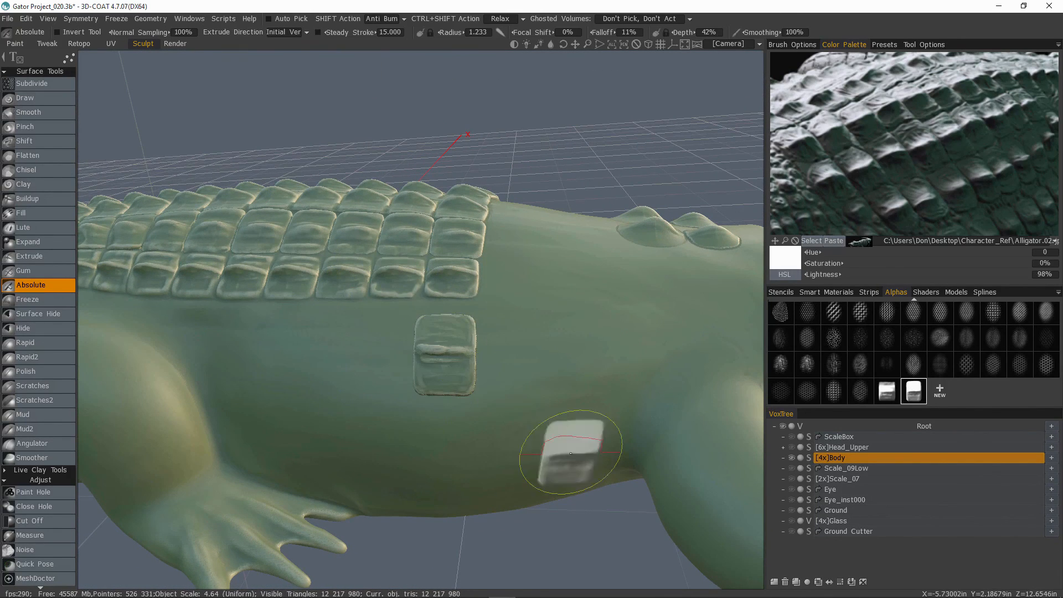
{"action": "mouse_move", "coordinate": [568, 450]}
{"action": "left_mouse_down", "text": "alt"}
{"action": "mouse_move", "coordinate": [622, 462]}
{"action": "mouse_move", "coordinate": [659, 443]}
{"action": "mouse_move", "coordinate": [640, 423]}
{"action": "mouse_move", "coordinate": [646, 384]}
{"action": "mouse_move", "coordinate": [636, 387]}
{"action": "mouse_move", "coordinate": [634, 66]}
{"action": "left_mouse_up", "text": "alt"}
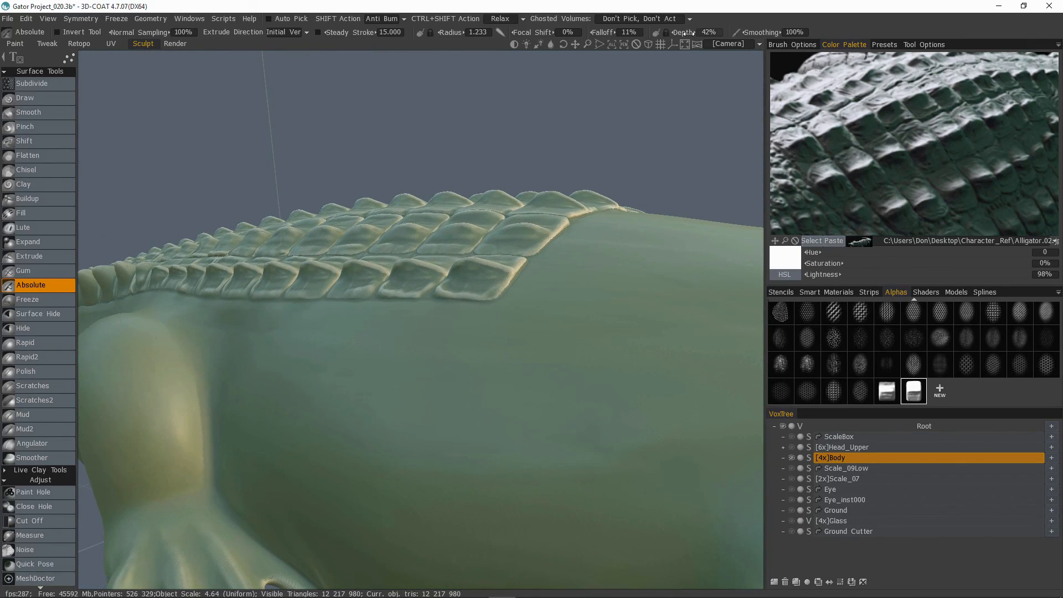
- Set the brush depth to 34% and stamp the new scale just below the frontmost scale of the lowest row
{"action": "left_click_drag", "start_coordinate": [680, 33], "coordinate": [676, 33]}
{"action": "left_click_drag", "start_coordinate": [449, 310], "coordinate": [426, 361], "text": "alt"}
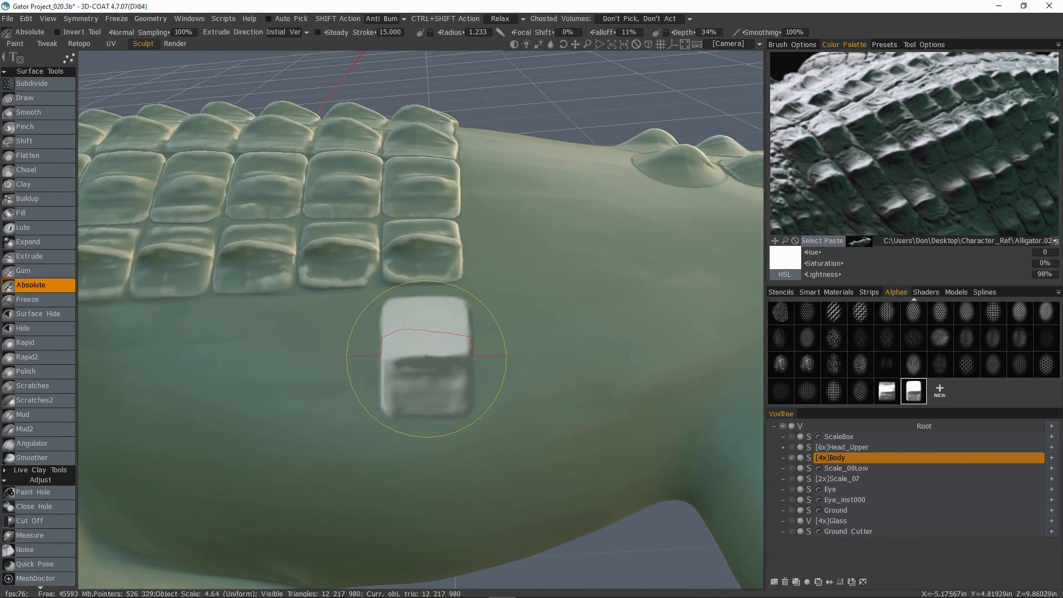
{"action": "left_click", "coordinate": [427, 357]}
{"action": "left_click_drag", "start_coordinate": [632, 435], "coordinate": [490, 381], "text": "alt"}
- Select the earlier scale alpha next to the new one and try a larger stamp beside the placed scale
{"action": "left_click", "coordinate": [887, 395]}
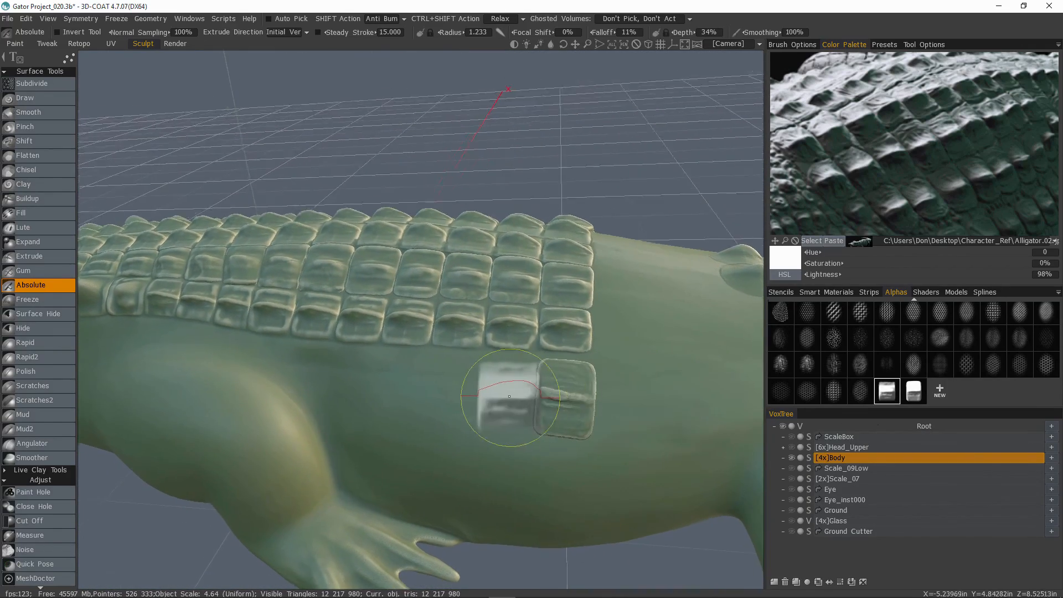
{"action": "right_click_drag", "start_coordinate": [501, 398], "coordinate": [514, 401]}
{"action": "left_click", "coordinate": [495, 398]}
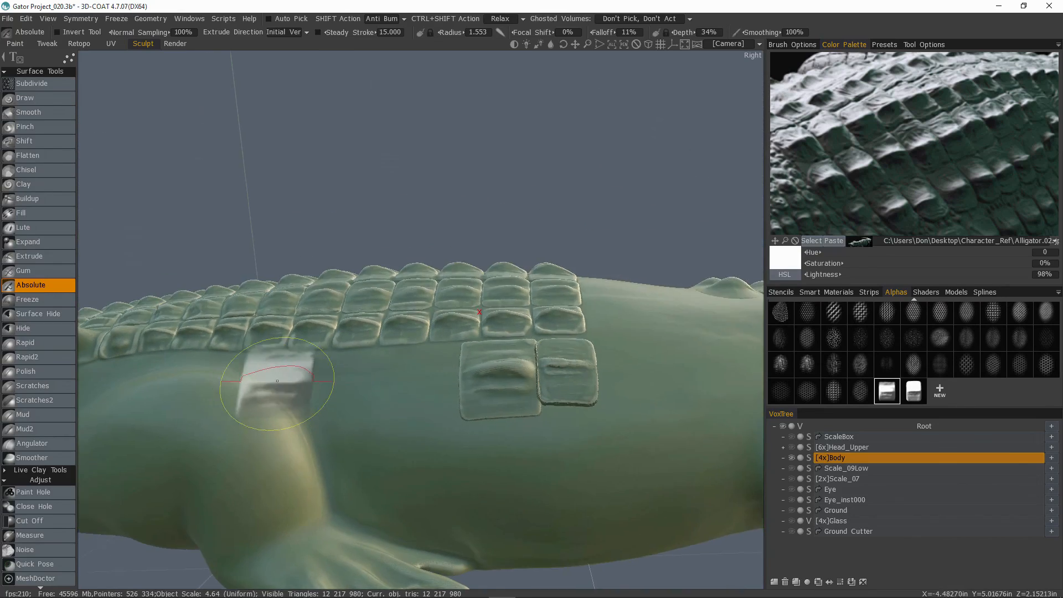
{"action": "key", "text": "ctrl+z"}
- Try stamping the earlier scale alpha beside the placed scale at a radius of 1.156, and inspect its relief
{"action": "mouse_move", "coordinate": [507, 341]}
{"action": "right_mouse_down"}
{"action": "mouse_move", "coordinate": [489, 328]}
{"action": "mouse_move", "coordinate": [538, 303]}
{"action": "right_mouse_up"}
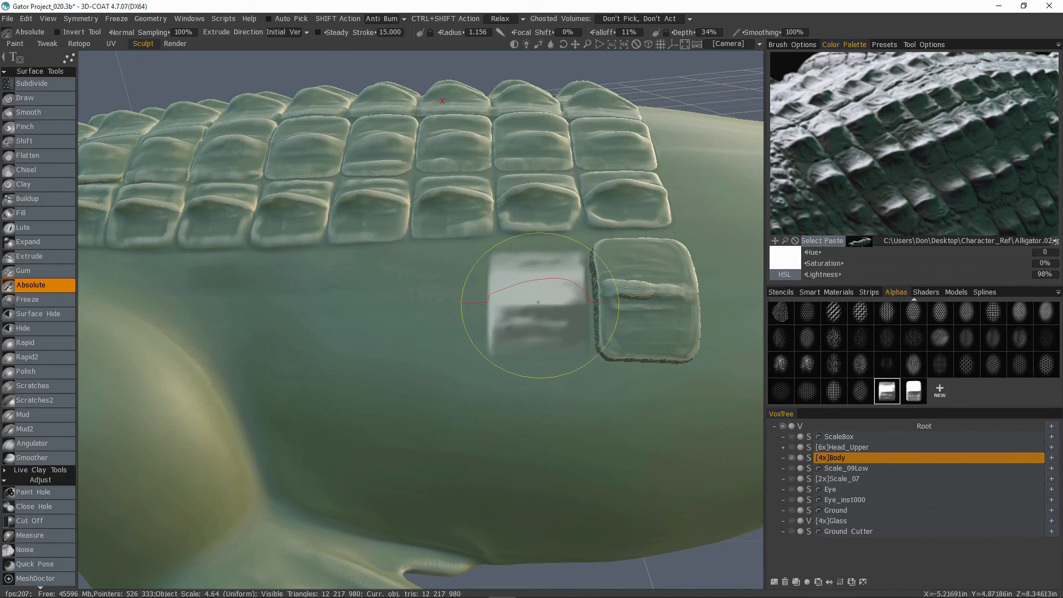
{"action": "mouse_move", "coordinate": [309, 331]}
{"action": "left_mouse_down", "text": "alt"}
{"action": "mouse_move", "coordinate": [308, 342]}
{"action": "mouse_move", "coordinate": [329, 331]}
{"action": "left_mouse_up", "text": "alt"}
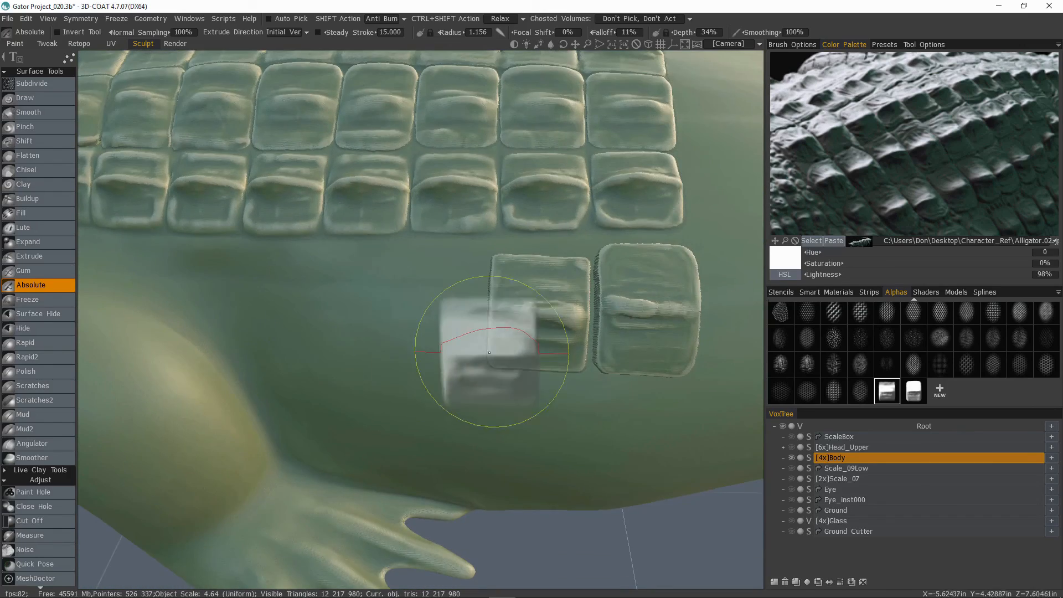
{"action": "mouse_move", "coordinate": [496, 351]}
{"action": "left_mouse_down", "text": "alt"}
{"action": "mouse_move", "coordinate": [541, 318]}
{"action": "mouse_move", "coordinate": [351, 387]}
{"action": "mouse_move", "coordinate": [325, 360]}
{"action": "mouse_move", "coordinate": [327, 372]}
{"action": "left_mouse_up", "text": "alt"}
{"action": "right_click_drag", "start_coordinate": [541, 348], "coordinate": [531, 342]}
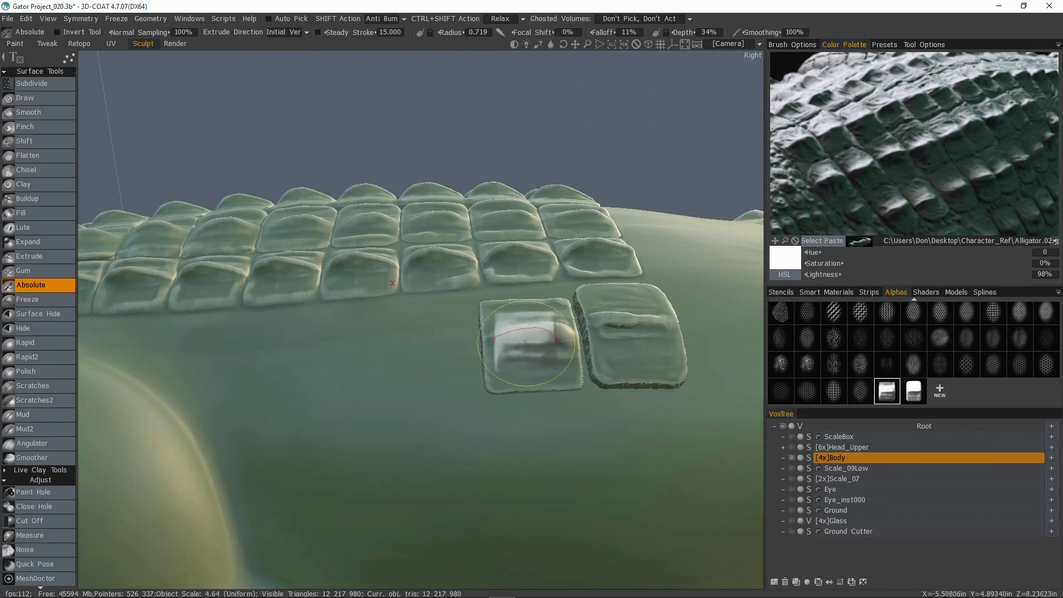
{"action": "mouse_move", "coordinate": [531, 342]}
{"action": "left_mouse_down", "text": "alt"}
{"action": "mouse_move", "coordinate": [542, 323]}
{"action": "mouse_move", "coordinate": [541, 336]}
{"action": "left_mouse_up", "text": "alt"}
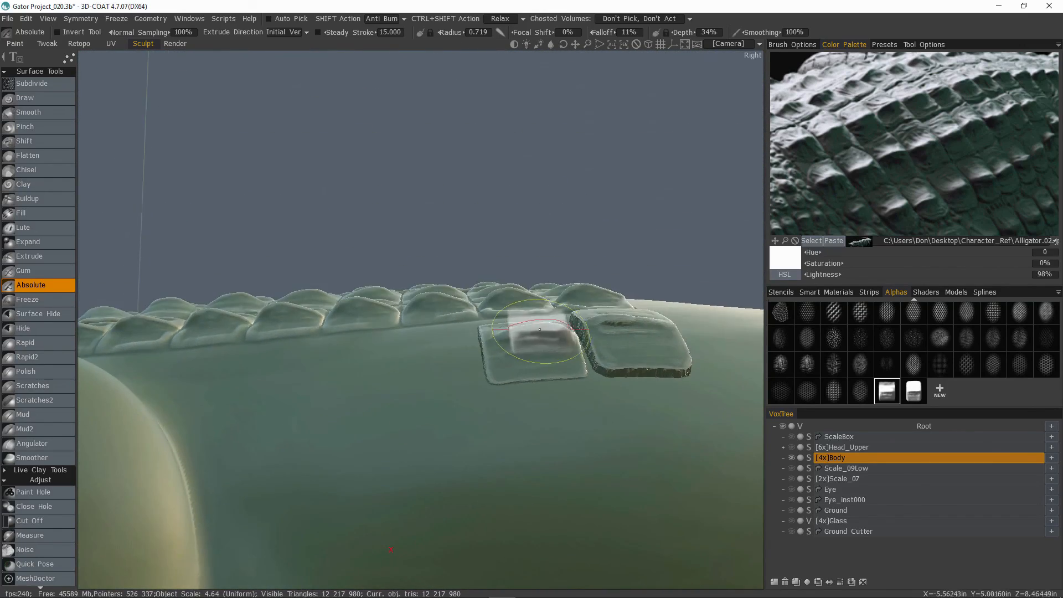
{"action": "left_click_drag", "start_coordinate": [403, 333], "coordinate": [405, 350], "text": "alt"}
{"action": "key", "text": "ctrl+z"}
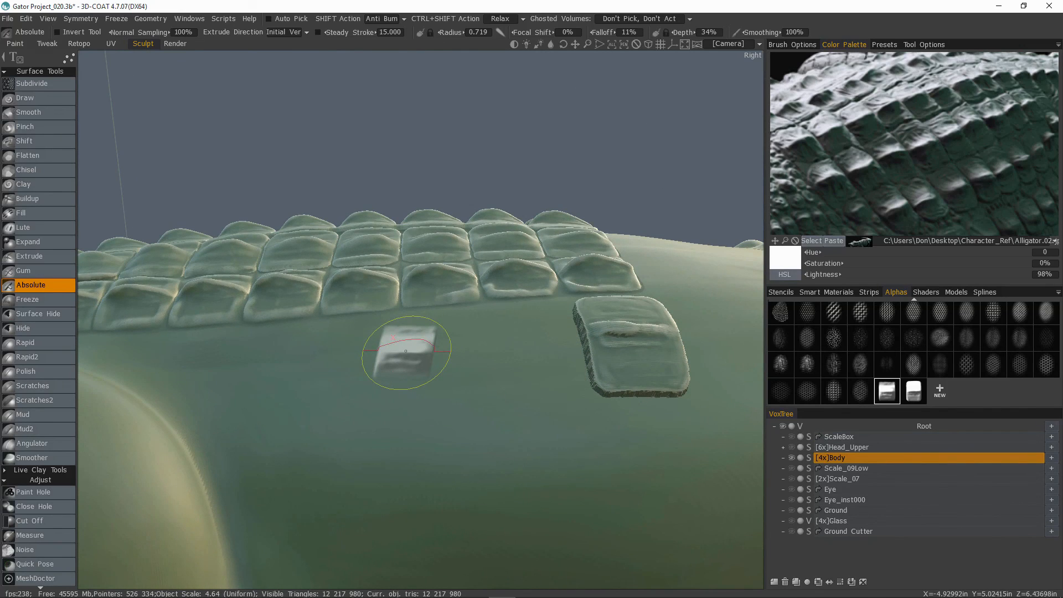
- Set the brush rotation to 180 so the scale alpha is flipped upside down
{"action": "left_click", "coordinate": [791, 44]}
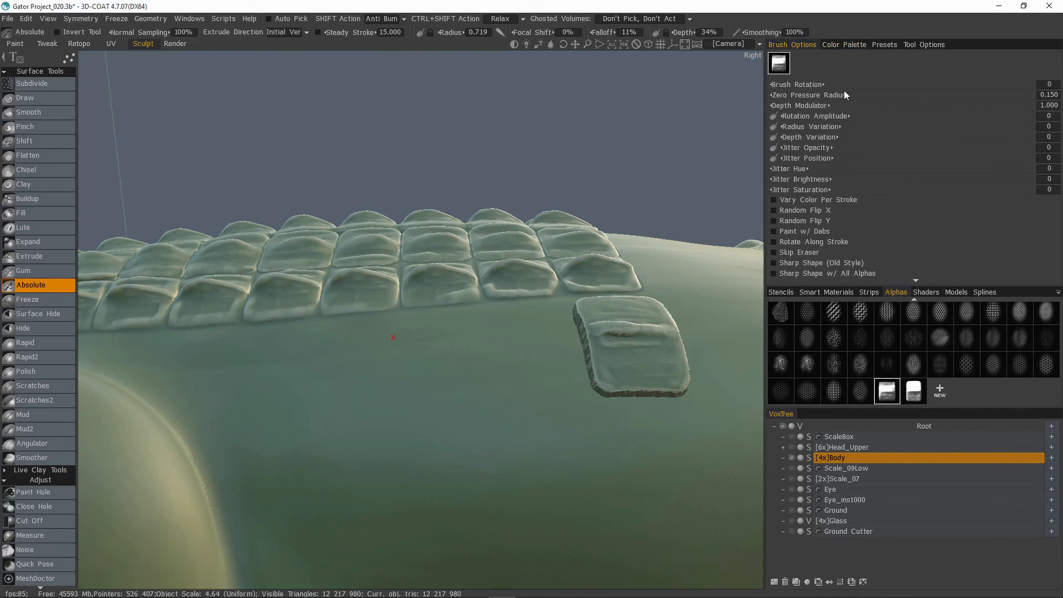
{"action": "left_click", "coordinate": [1051, 84]}
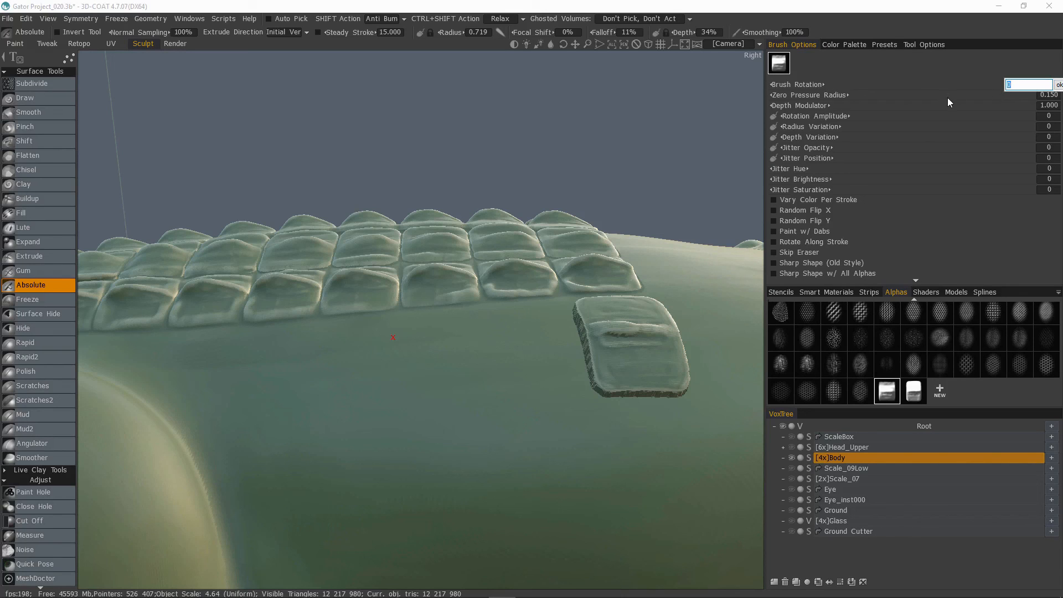
{"action": "type", "text": "180"}
{"action": "key", "text": "Return"}
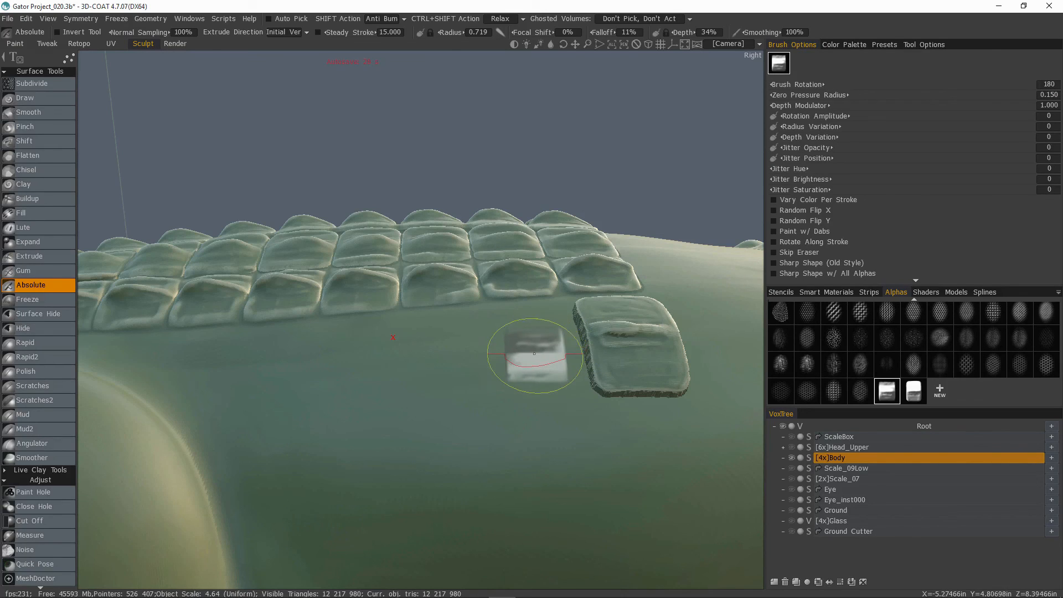
- Enlarge the brush radius to about 1.300 and stamp the rotated scale beside the one already placed
{"action": "left_click_drag", "start_coordinate": [512, 362], "coordinate": [523, 346], "text": "alt"}
{"action": "key", "text": "bracketright"}
{"action": "key", "text": "bracketright"}
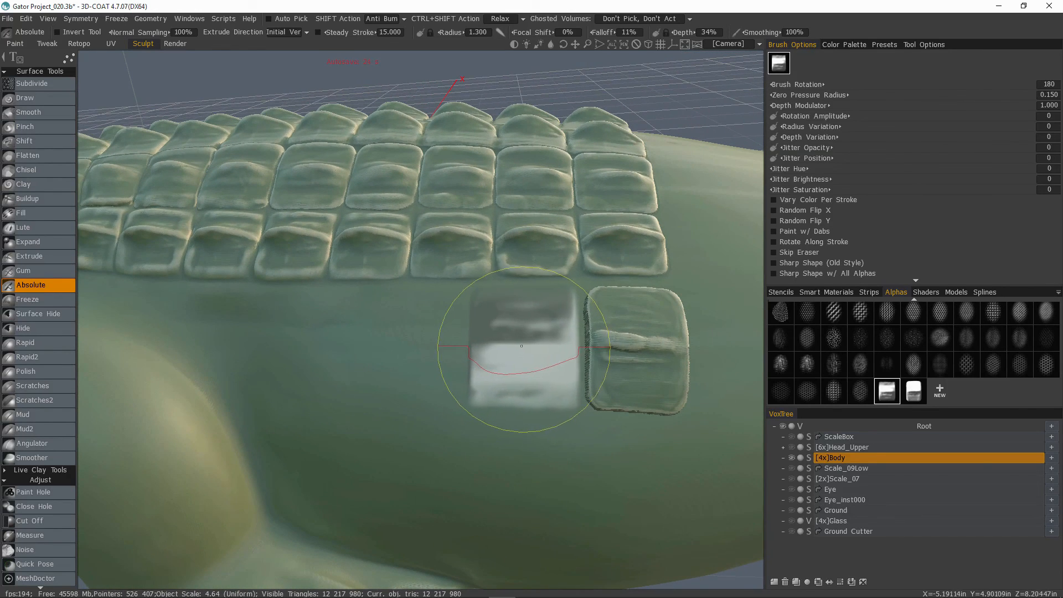
{"action": "left_click", "coordinate": [522, 346]}
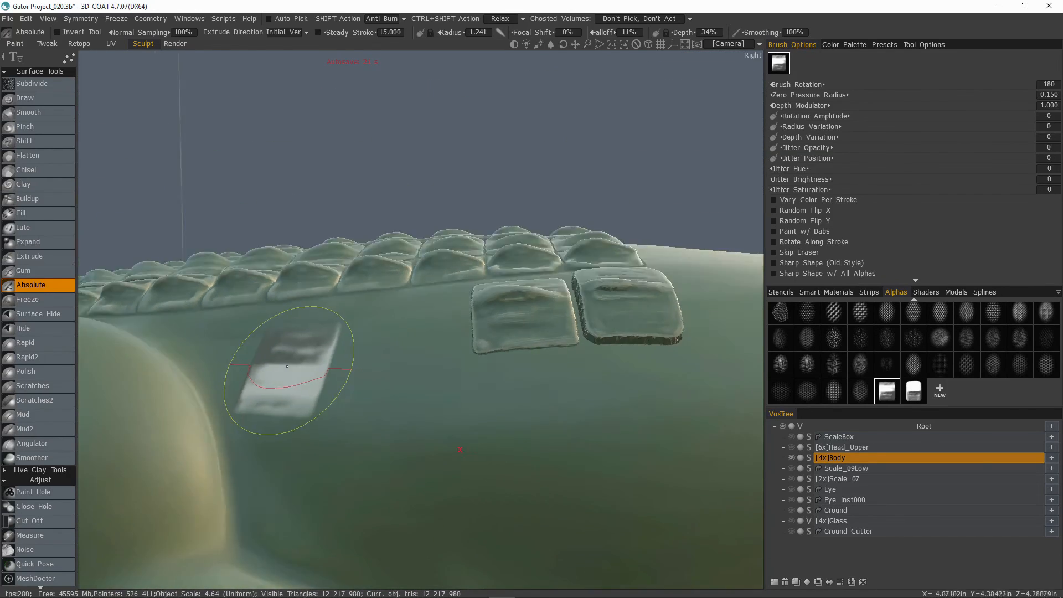